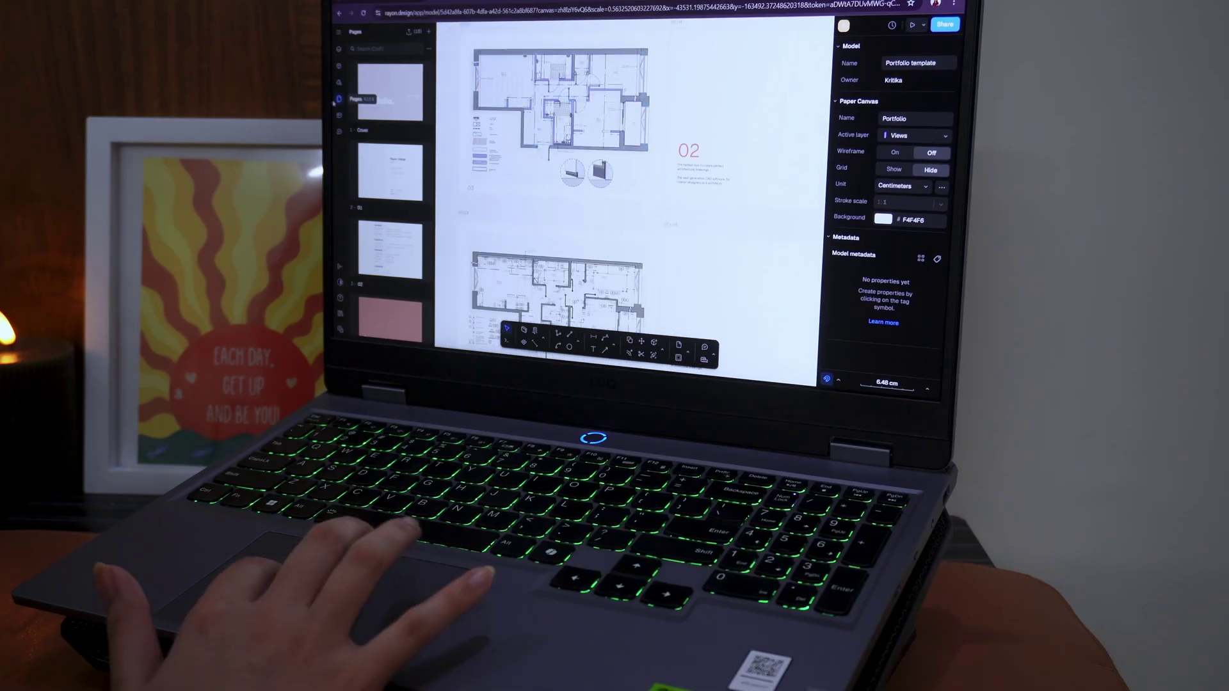
# Preview the page export and turn on the portfolio's public share link
pyautogui.click(410, 32)
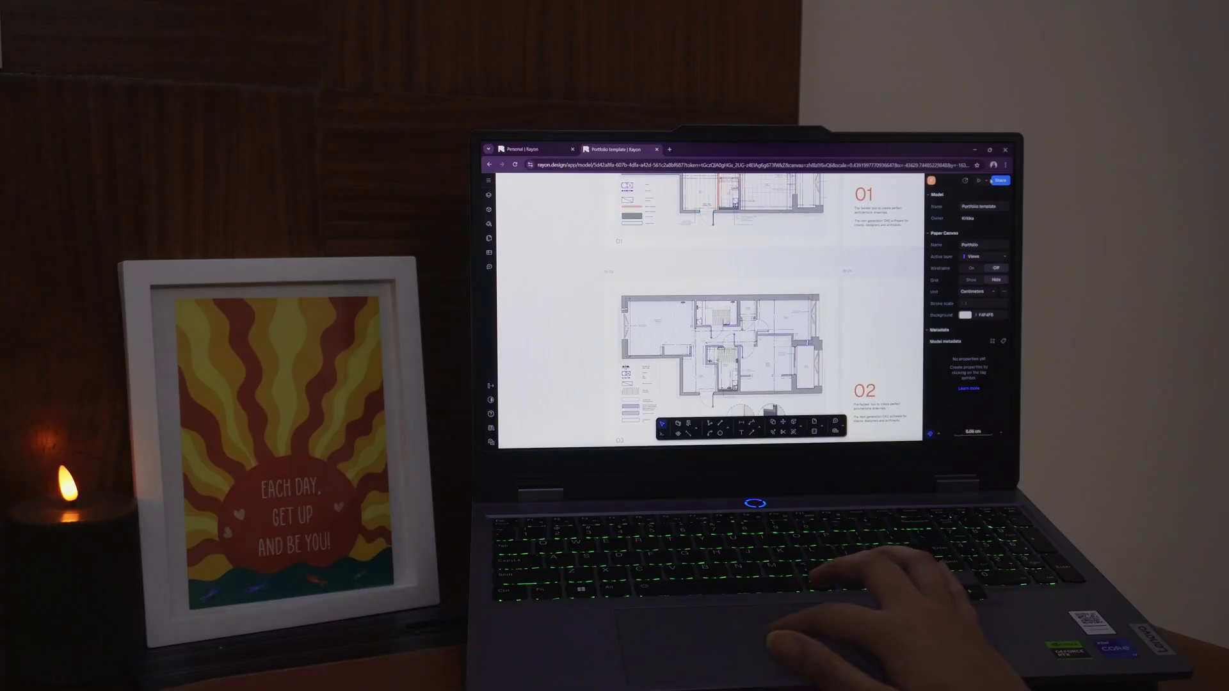
pyautogui.click(1001, 180)
pyautogui.click(820, 260)
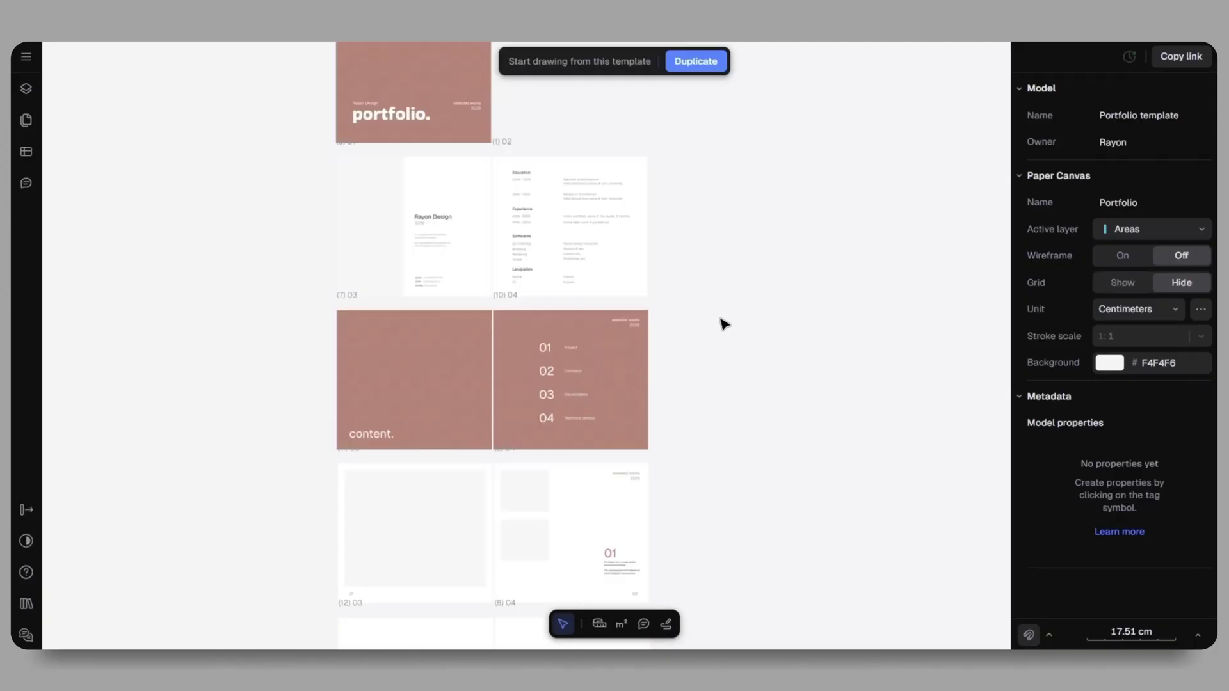
# Look over the Portfolio template's page column, then duplicate it as your own copy
pyautogui.moveTo(712, 279); pyautogui.dragTo(839, 398, button='middle')
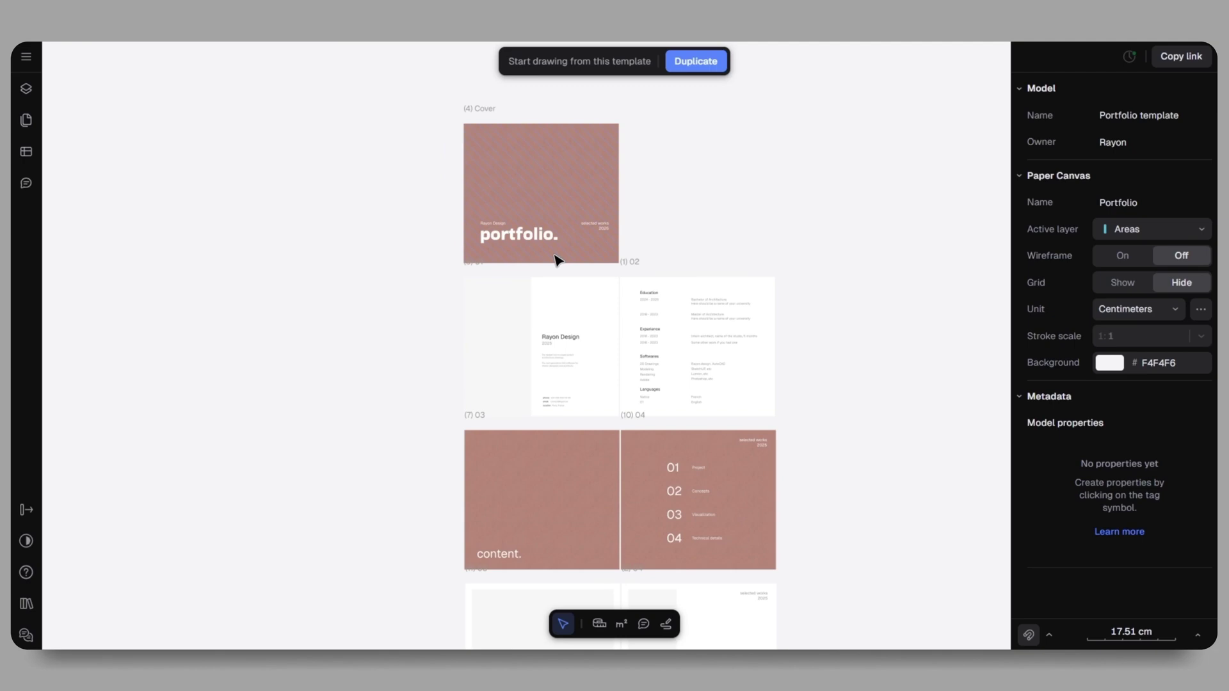
pyautogui.scroll(5, 556, 259)
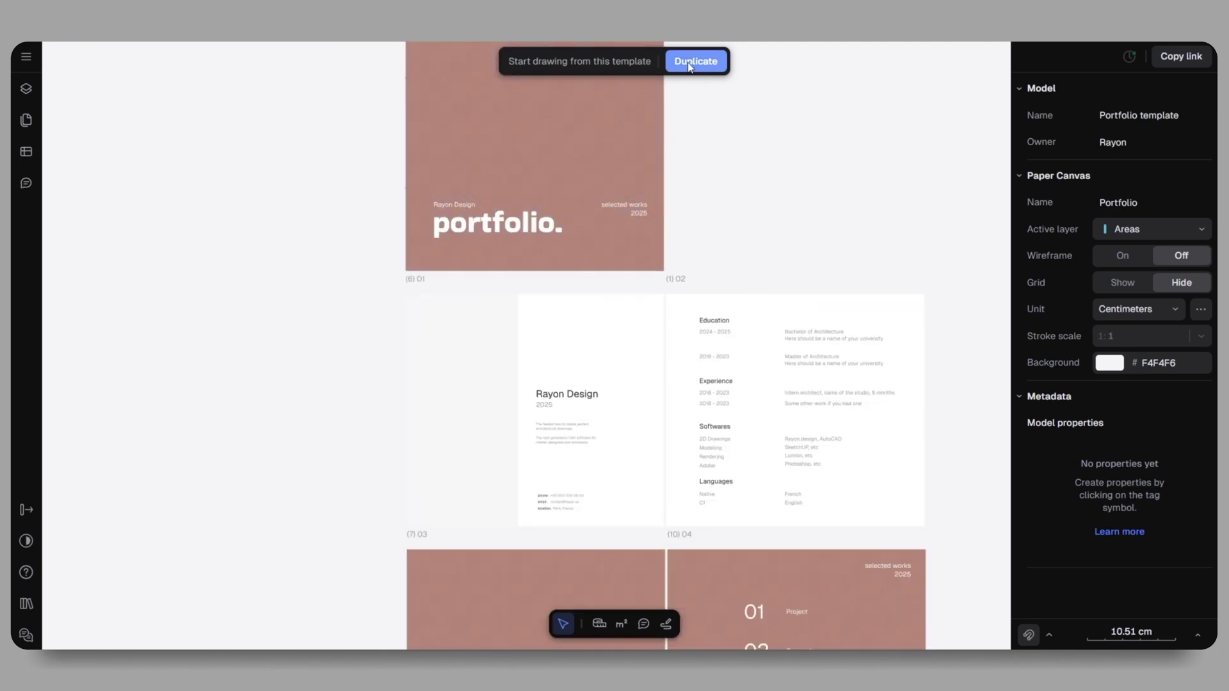
pyautogui.scroll(-10, 597, 328)
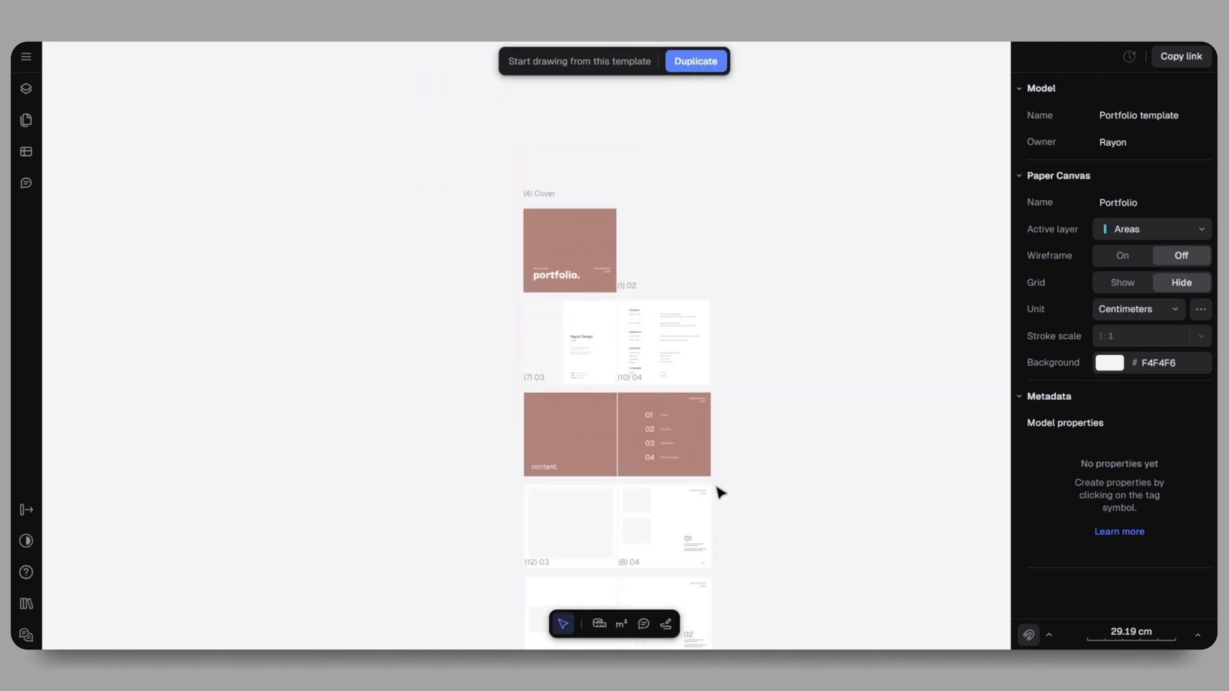
pyautogui.moveTo(716, 490); pyautogui.dragTo(738, 179, button='middle')
pyautogui.click(681, 62)
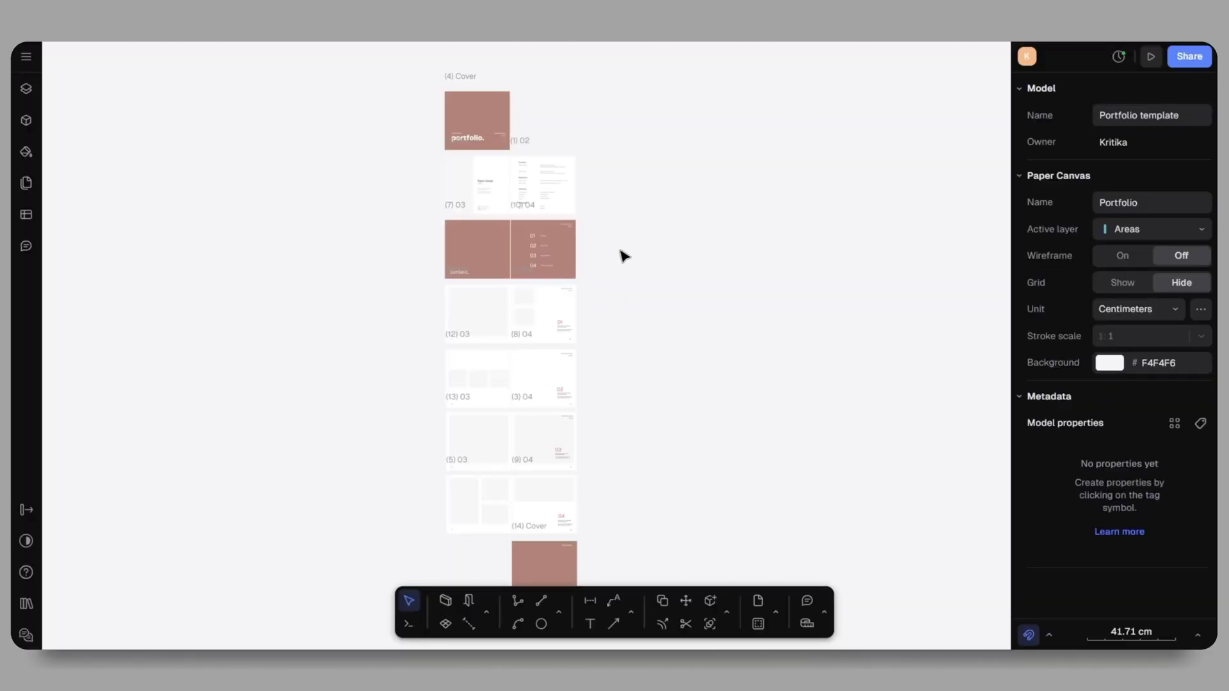
# Select the Cover page and look closely at the cover and first spread
pyautogui.moveTo(636, 252); pyautogui.dragTo(768, 302, button='middle')
pyautogui.scroll(3, 729, 259)
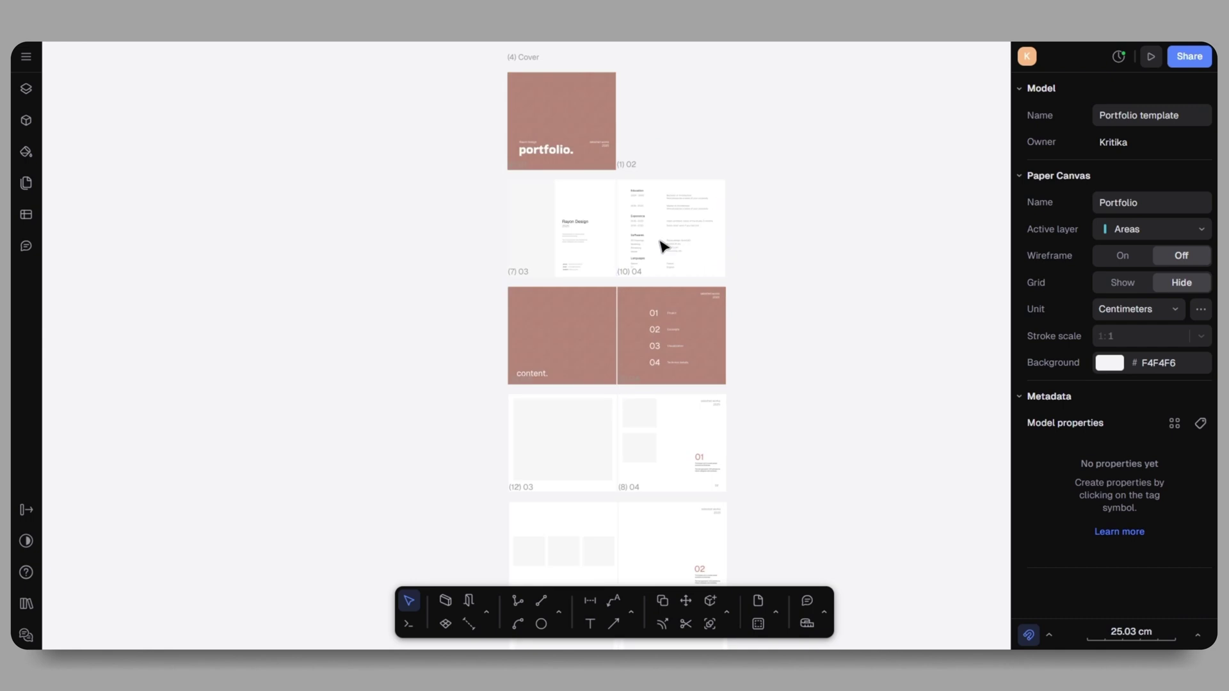
pyautogui.click(523, 58)
pyautogui.moveTo(647, 102); pyautogui.dragTo(667, 225, button='middle')
pyautogui.scroll(6, 663, 237)
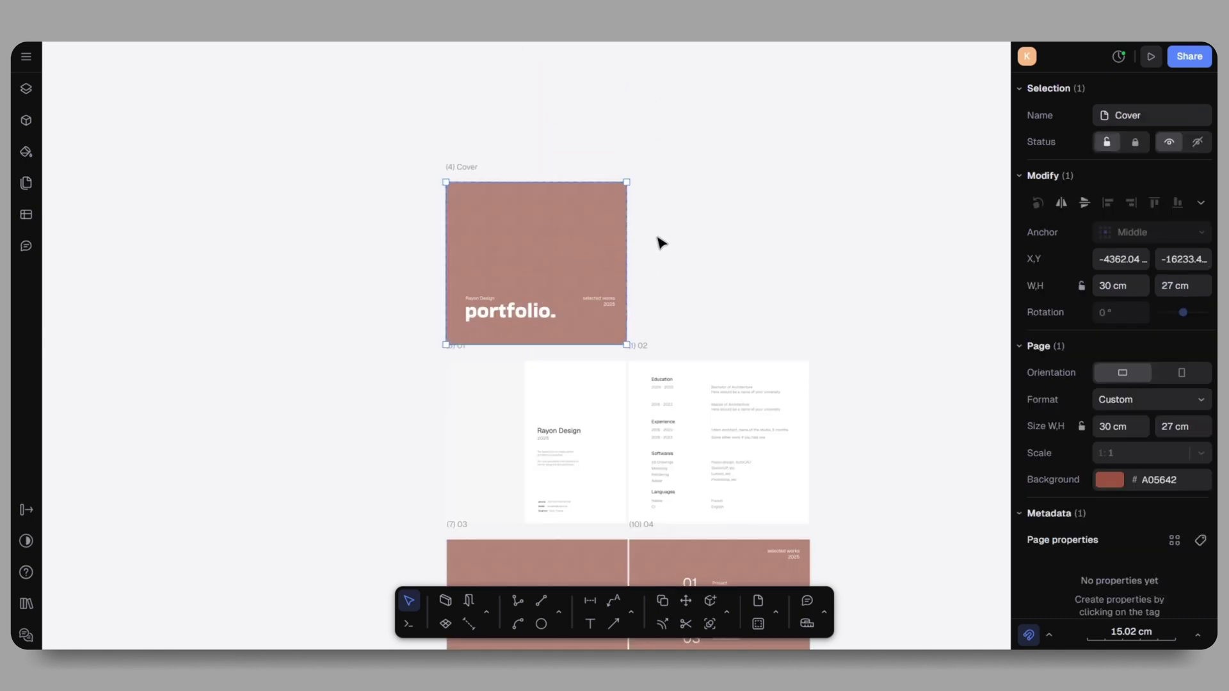
pyautogui.moveTo(557, 193); pyautogui.dragTo(700, 169, button='middle')
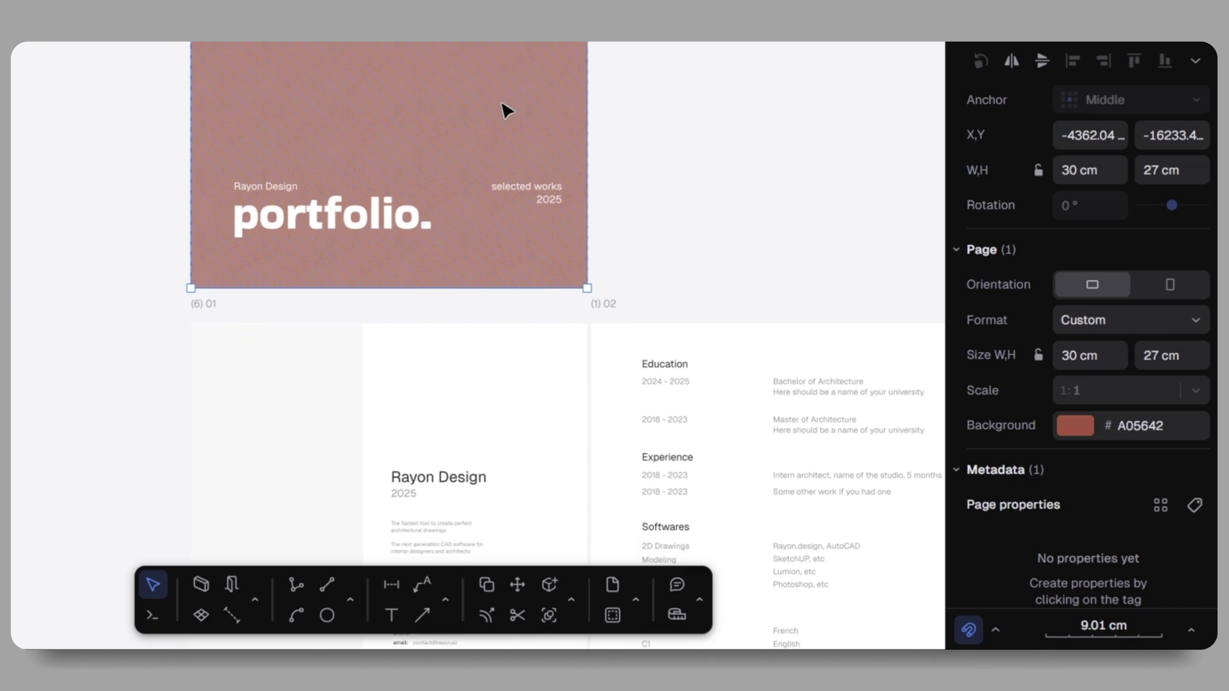
# Browse down to spreads 03, 04 and the back cover, then show the canvases and layers list
pyautogui.scroll(-3, 421, 88)
pyautogui.moveTo(658, 439); pyautogui.dragTo(584, 85, button='middle')
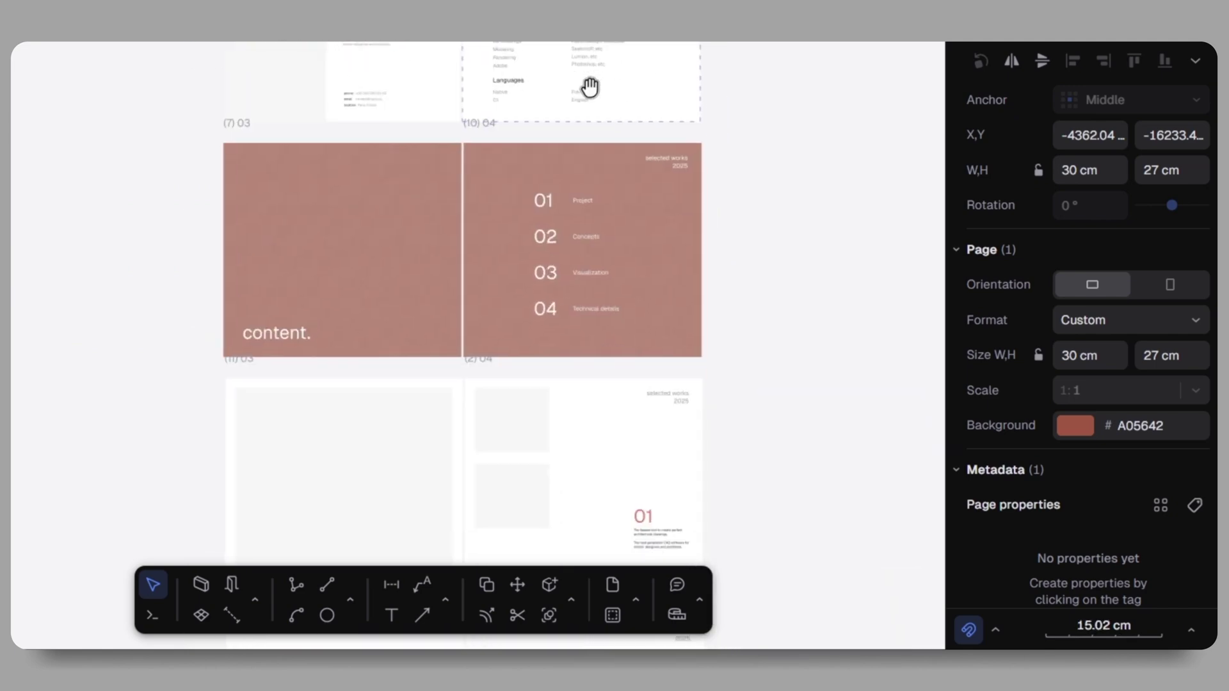
pyautogui.moveTo(568, 412); pyautogui.dragTo(527, 119, button='middle')
pyautogui.moveTo(694, 536); pyautogui.dragTo(669, 300, button='middle')
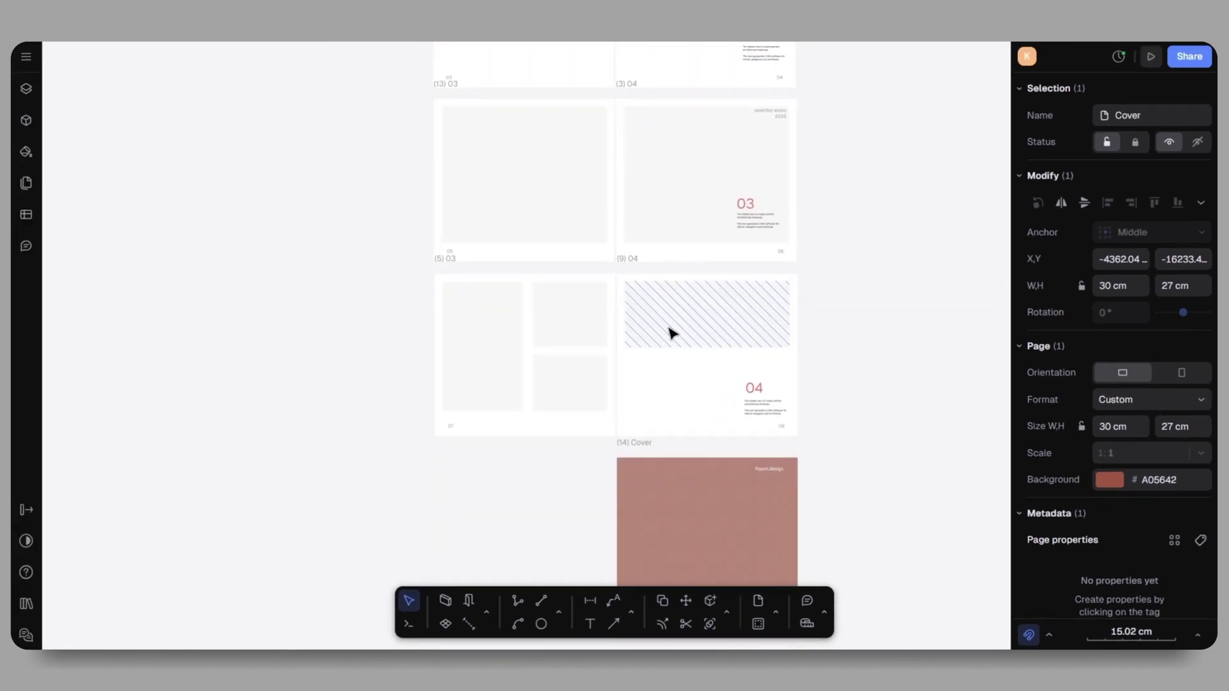
pyautogui.click(28, 93)
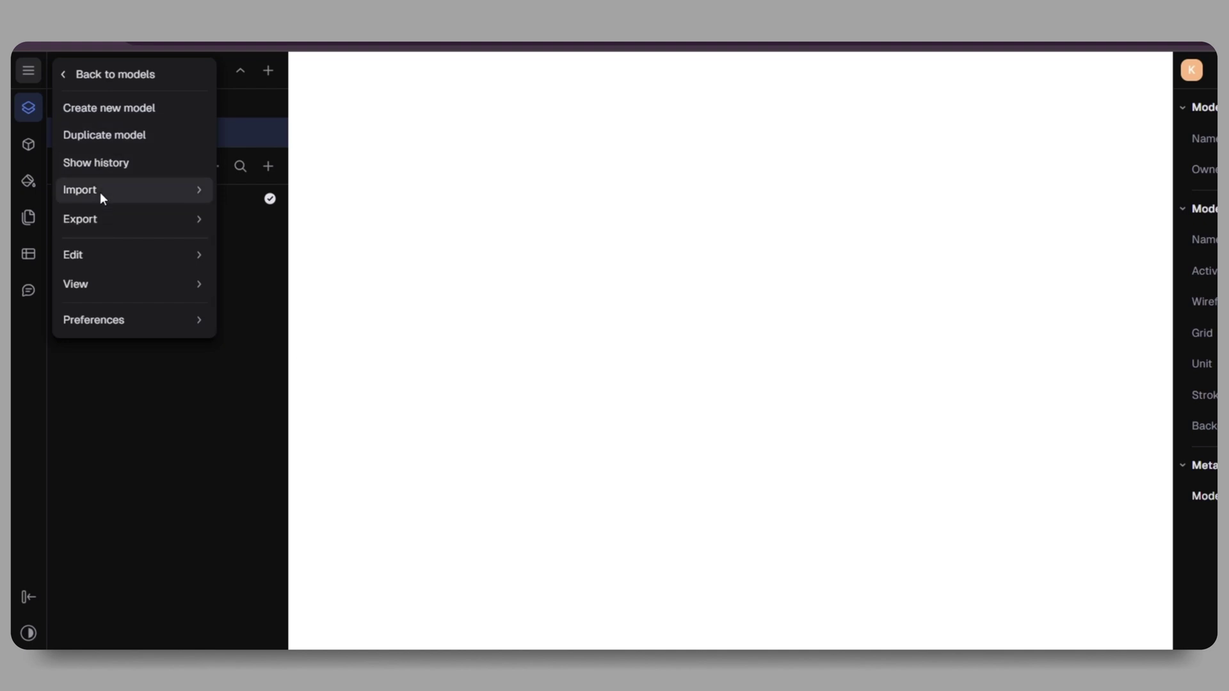
# Import the Rayon drawing file into the Model canvas and zoom to fit it
pyautogui.moveTo(102, 191)
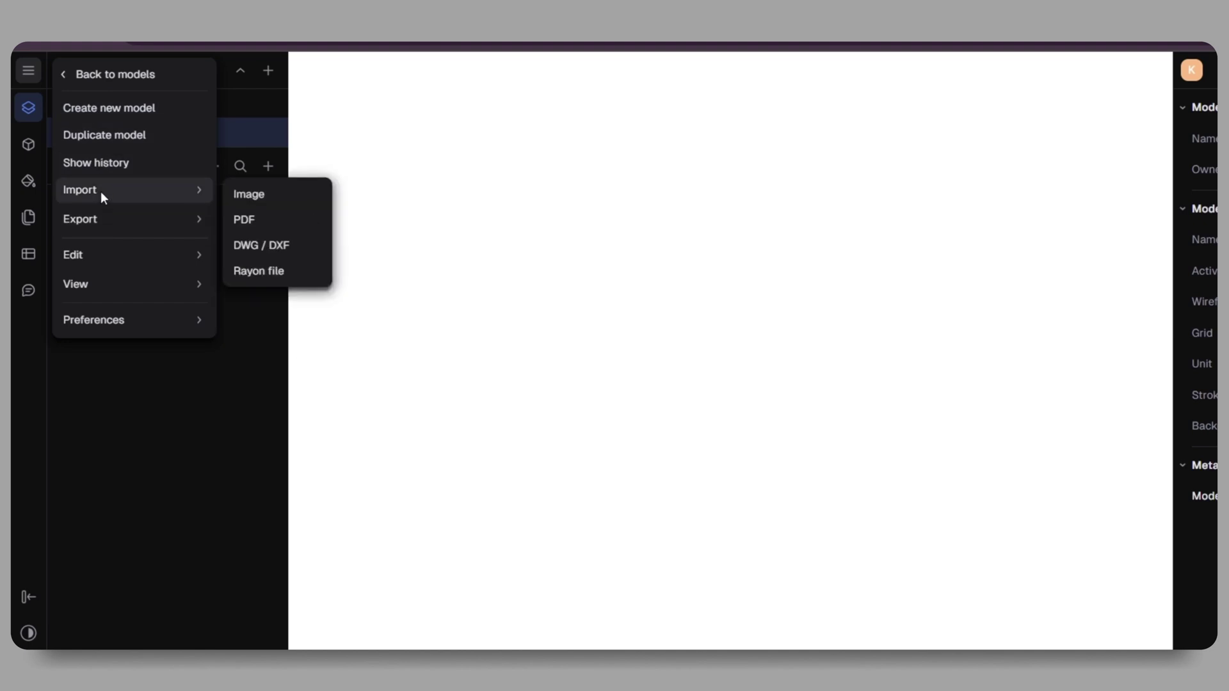
pyautogui.click(264, 274)
pyautogui.doubleClick(242, 168)
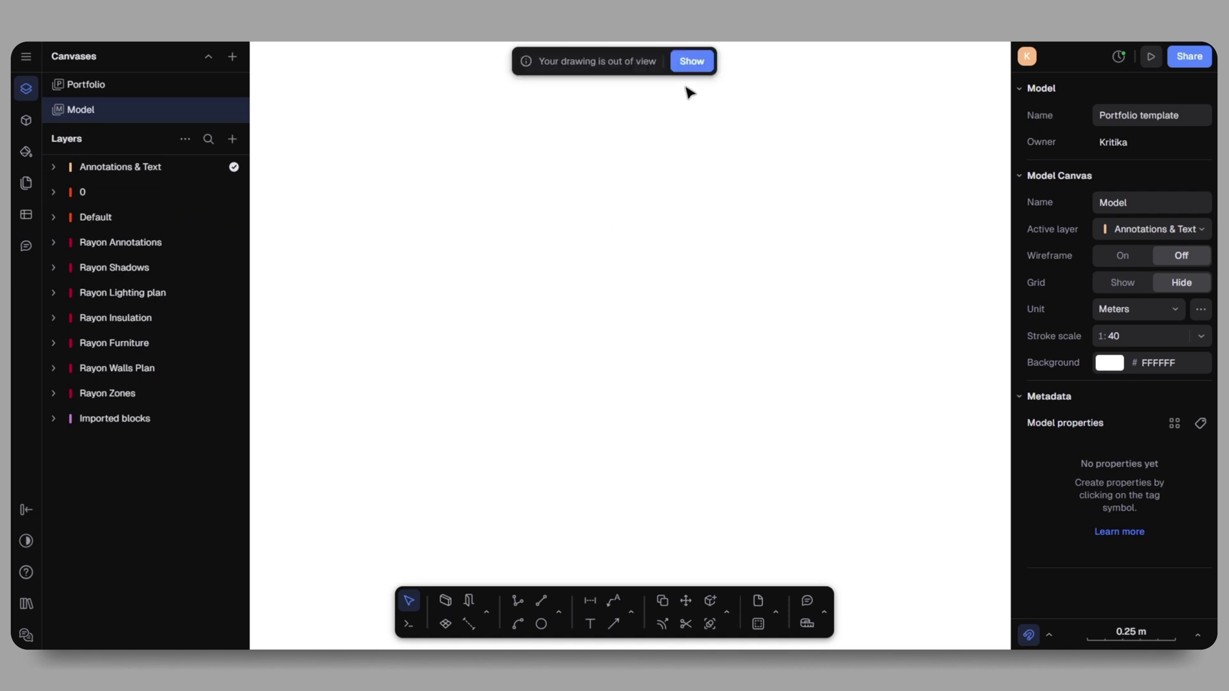
pyautogui.hotkey('shift', '1')
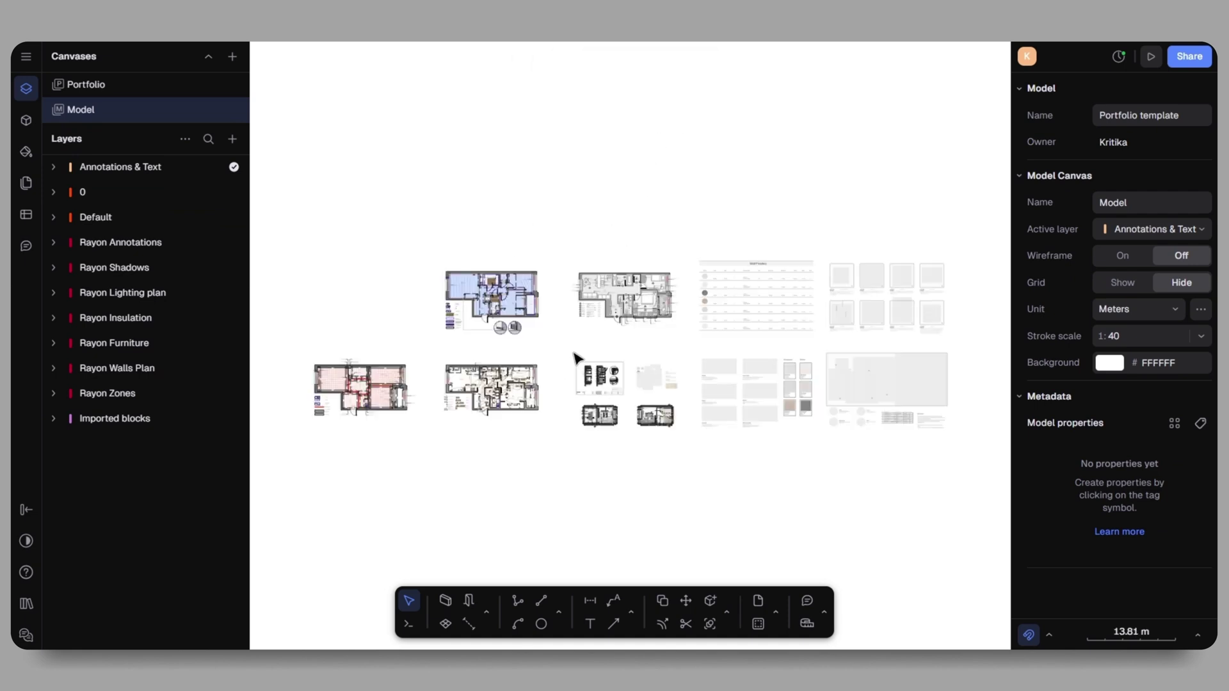
# Pan across the imported floor plan, electrical plan, upper floor plan, millwork sheet and moodboard
pyautogui.scroll(5, 405, 400)
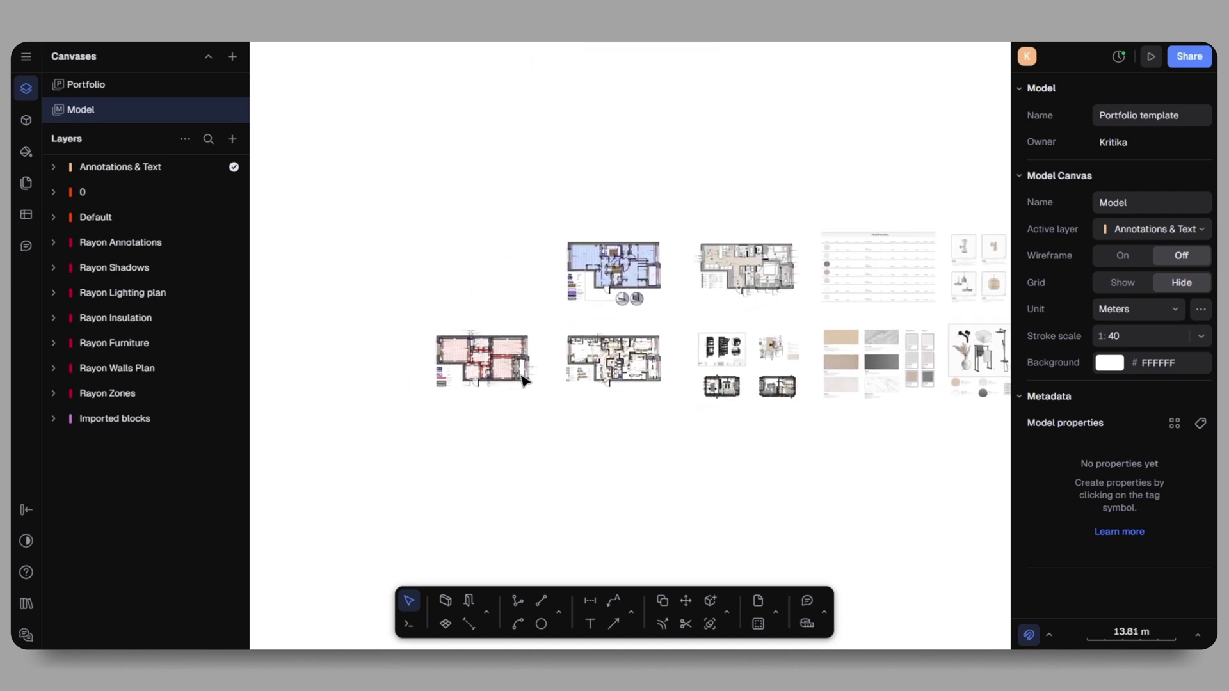
pyautogui.scroll(3, 442, 370)
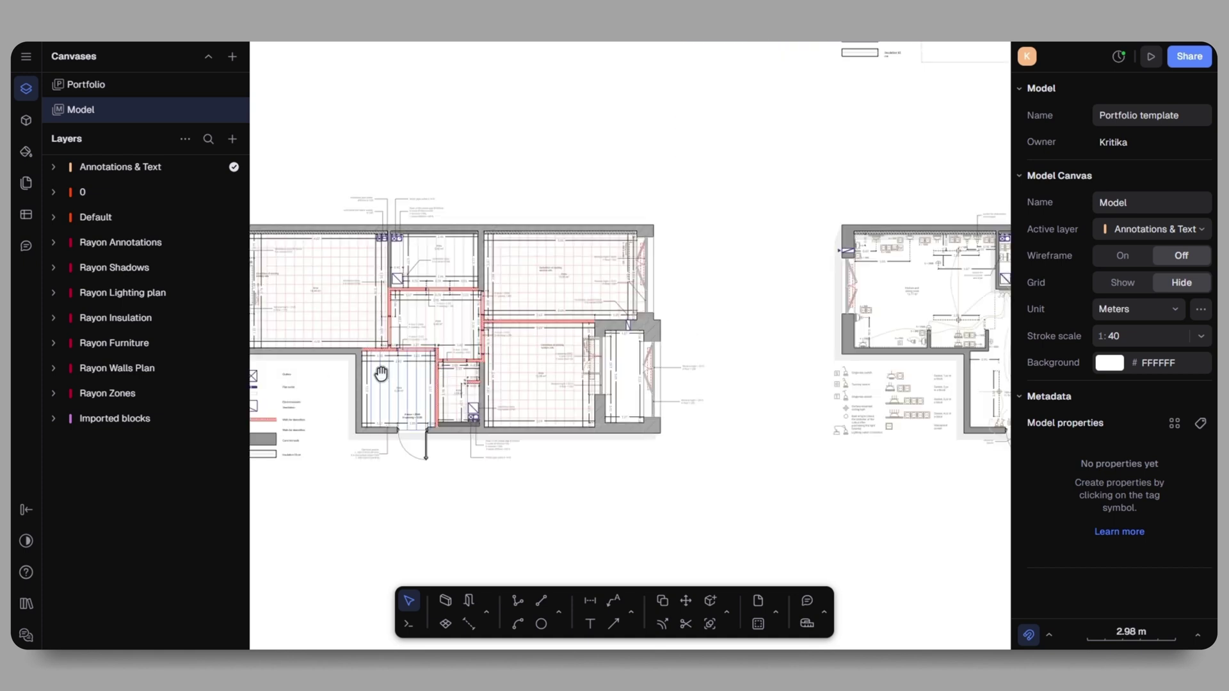
pyautogui.moveTo(389, 363); pyautogui.dragTo(265, 388, button='middle')
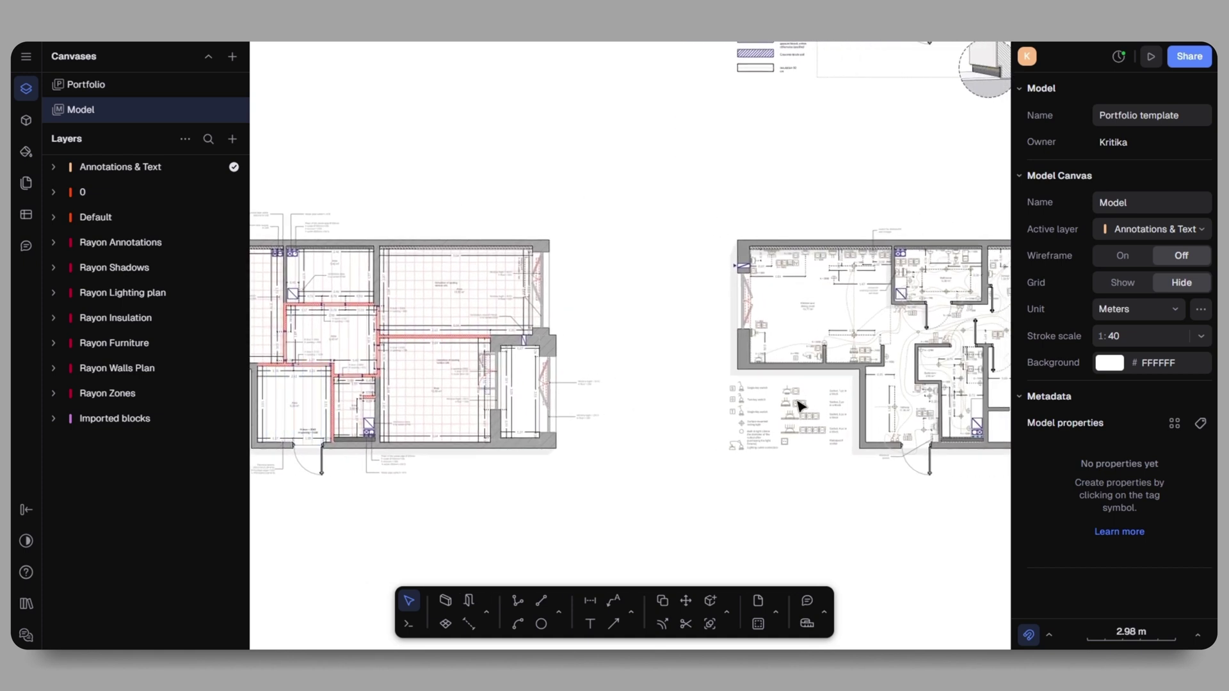
pyautogui.moveTo(871, 402); pyautogui.dragTo(543, 519, button='middle')
pyautogui.moveTo(812, 293); pyautogui.dragTo(820, 480, button='middle')
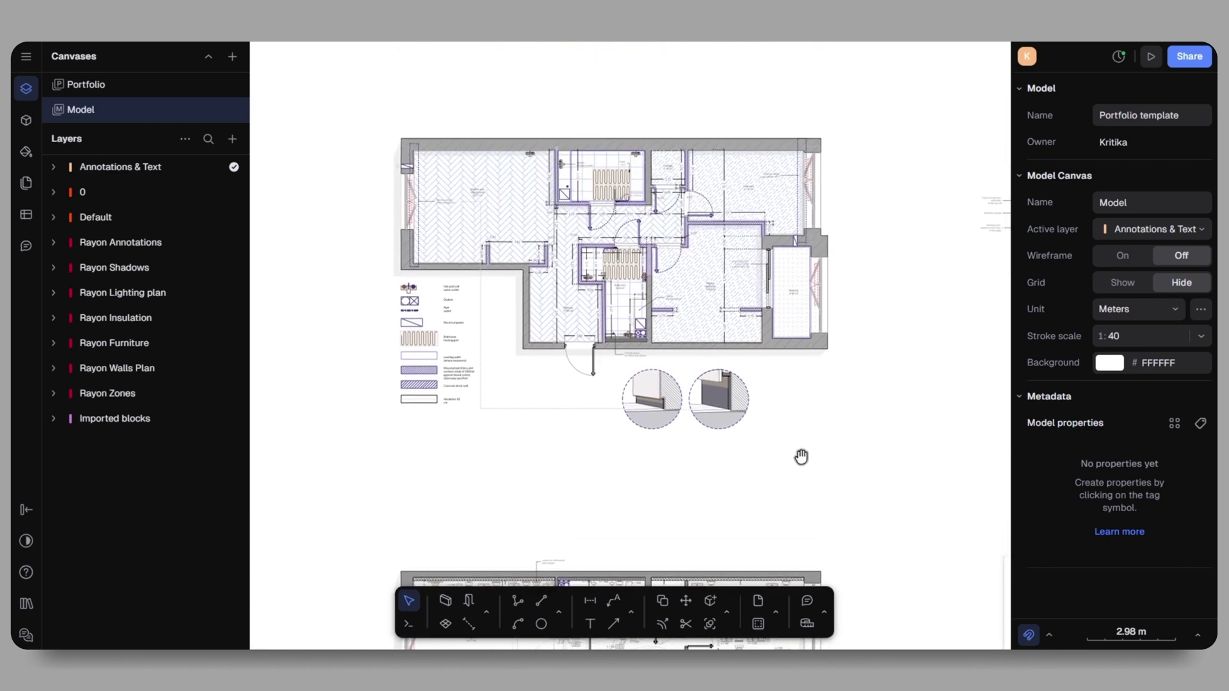
pyautogui.moveTo(597, 433); pyautogui.dragTo(255, 465, button='middle')
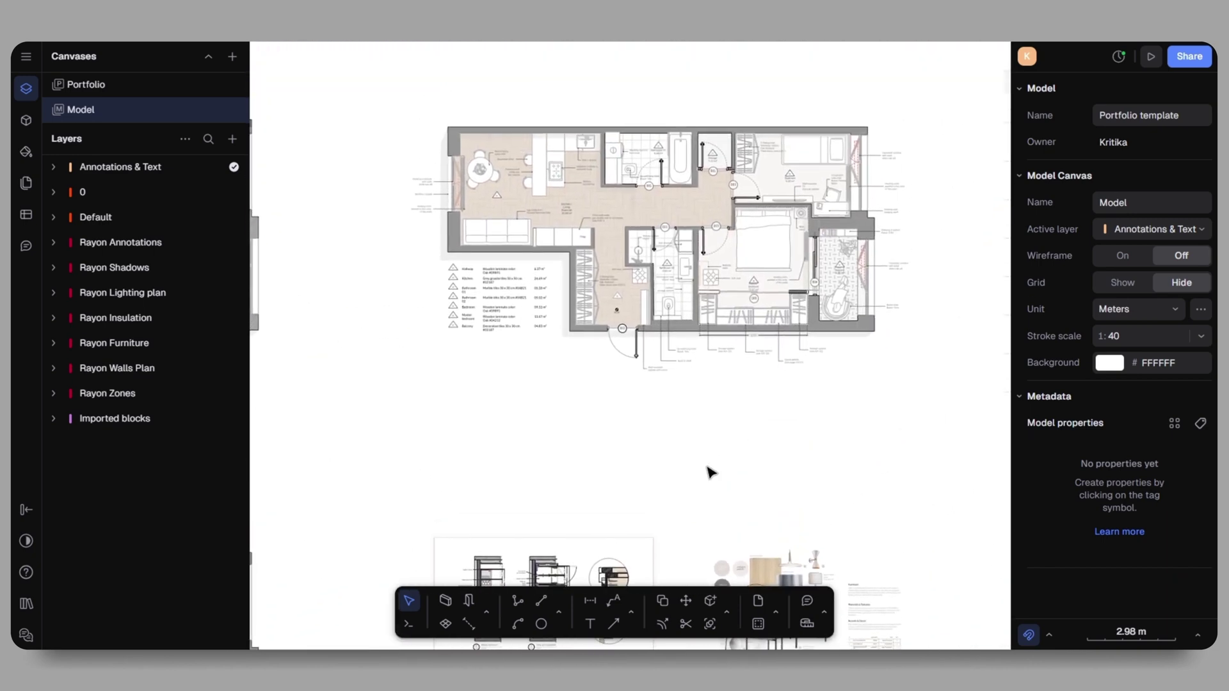
pyautogui.moveTo(889, 545); pyautogui.dragTo(1004, 484, button='middle')
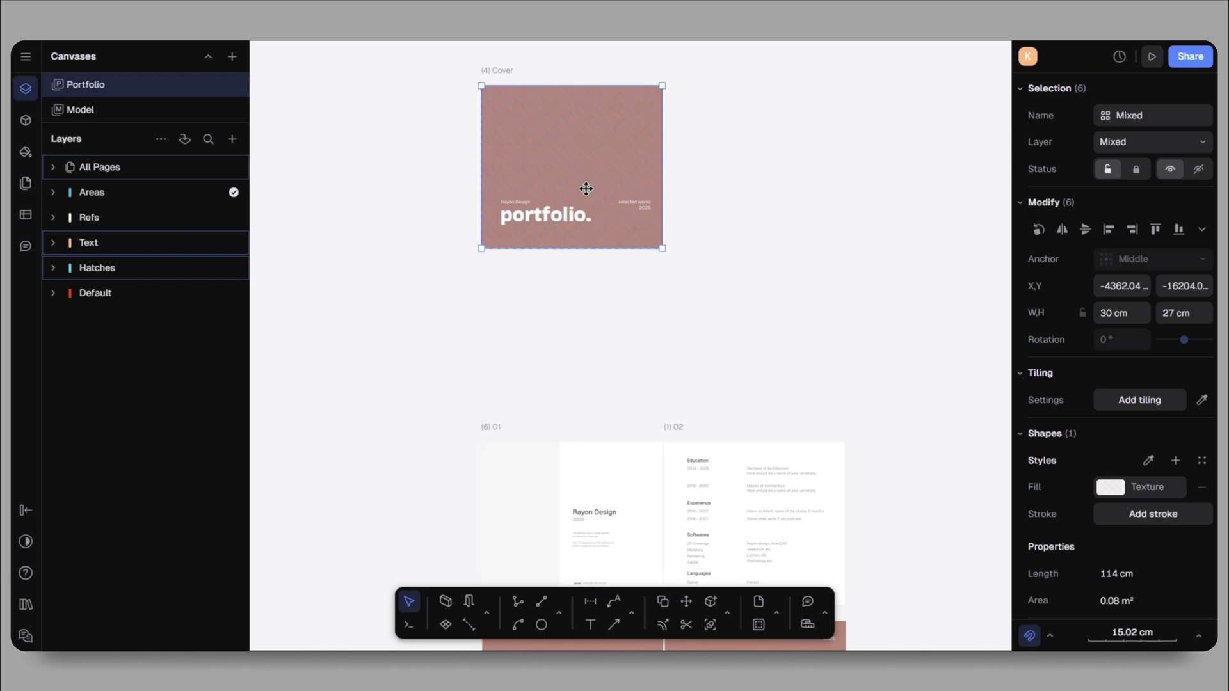
# Select the objects across all pages and set the selected pages to A4 paper size
pyautogui.scroll(-3, 585, 189)
pyautogui.press('Escape')
pyautogui.scroll(-5, 574, 395)
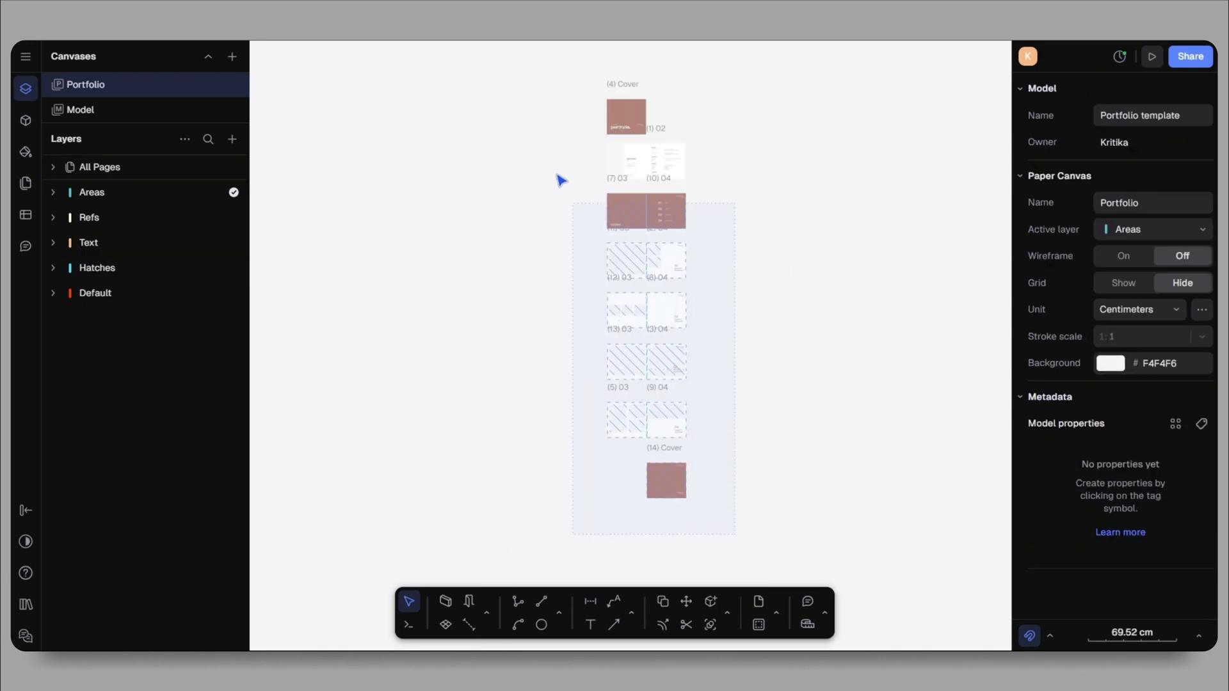
pyautogui.moveTo(518, 77); pyautogui.dragTo(518, 78)
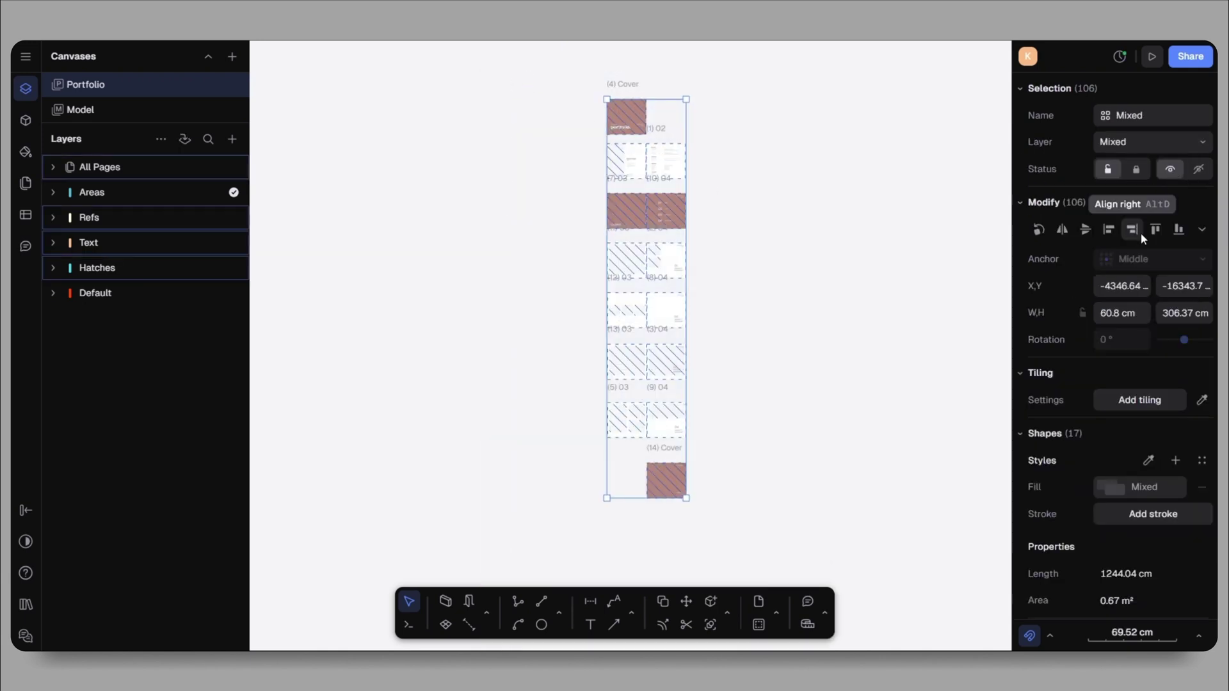
pyautogui.scroll(-3, 1141, 473)
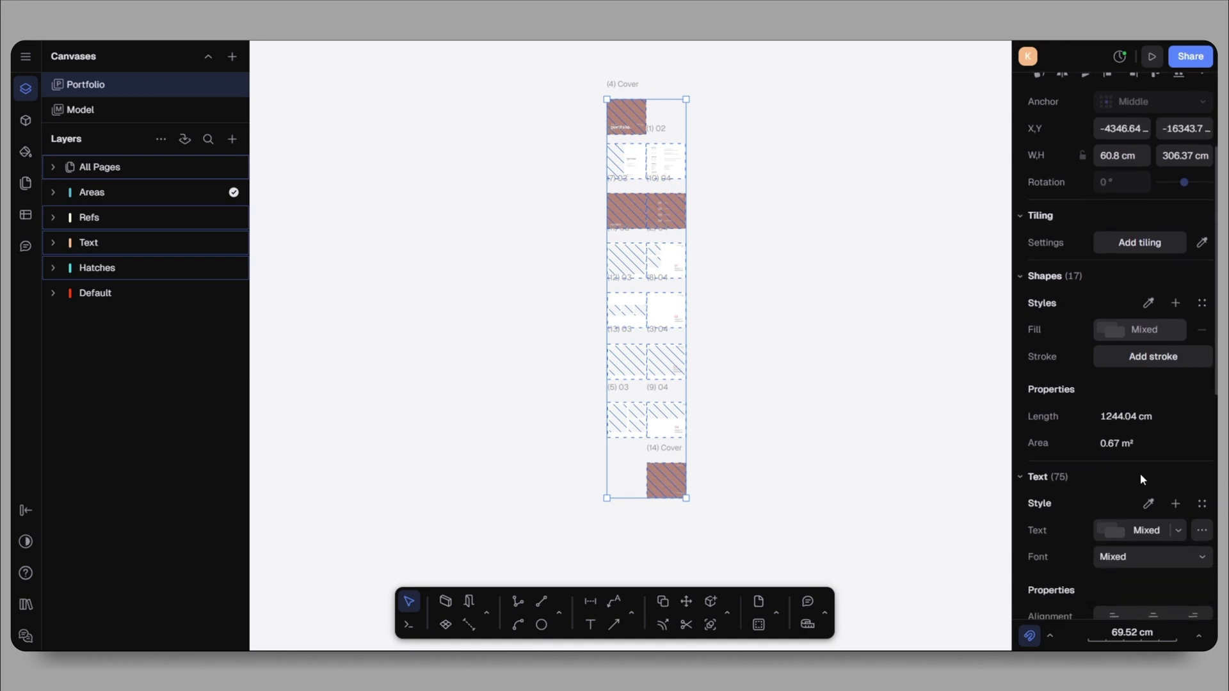
pyautogui.moveTo(447, 282); pyautogui.dragTo(766, 435)
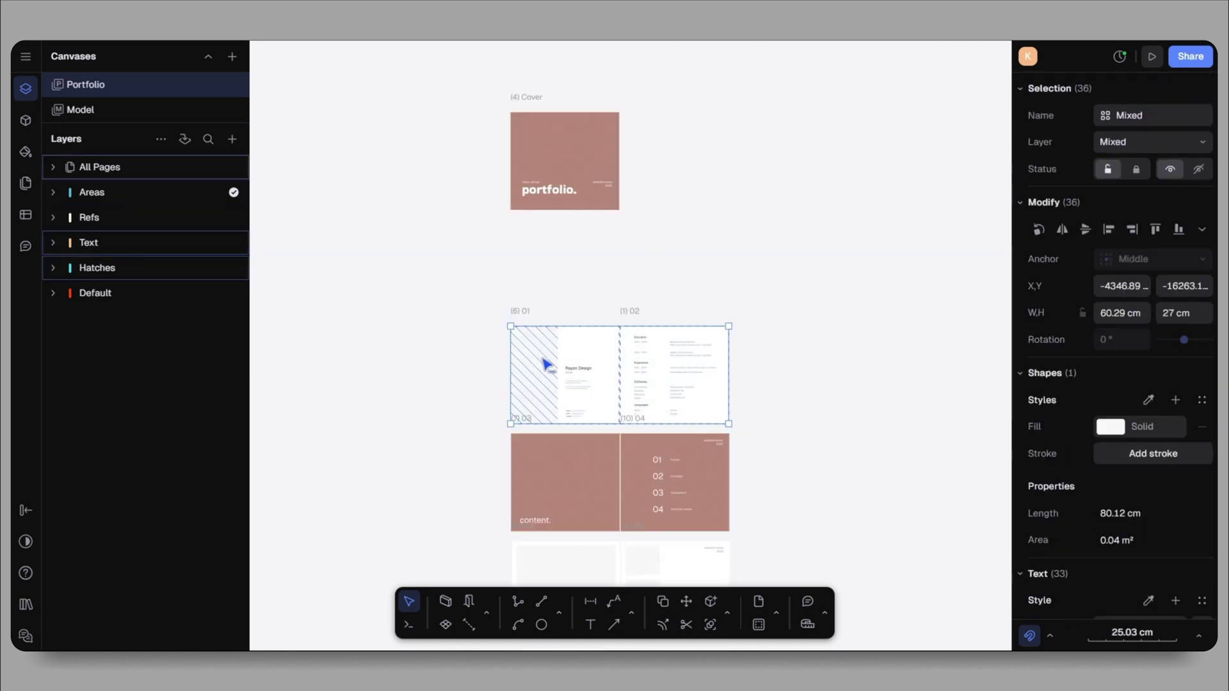
pyautogui.moveTo(545, 365); pyautogui.dragTo(546, 271)
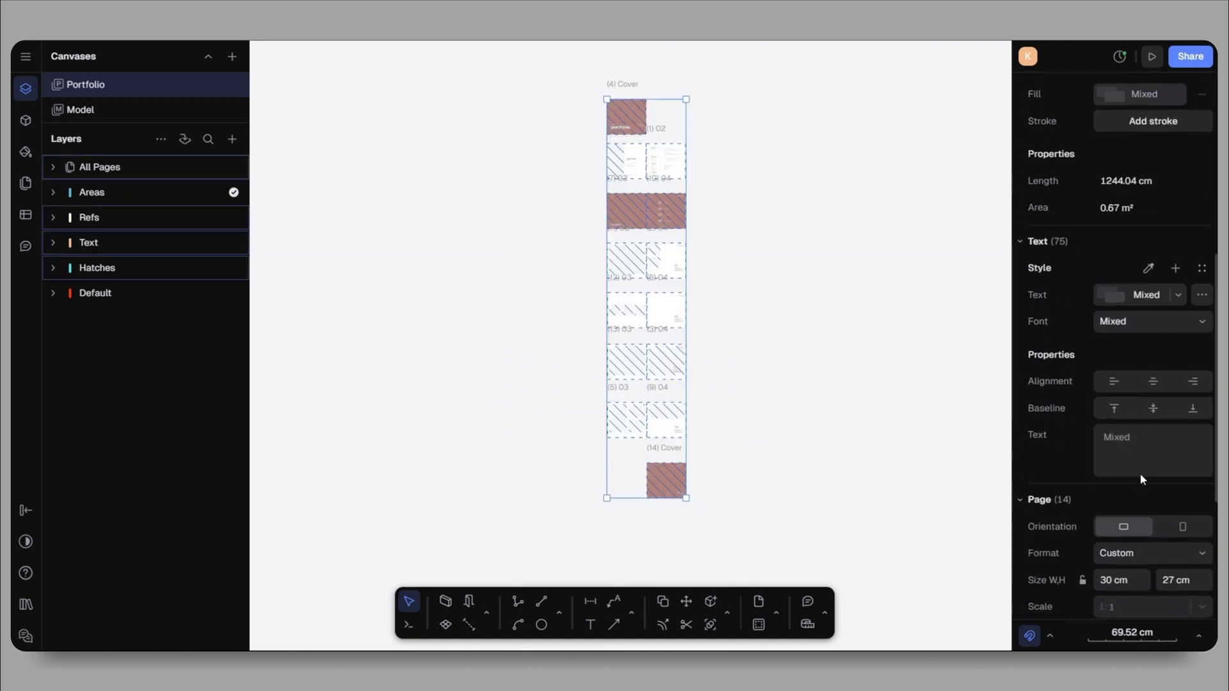
pyautogui.scroll(-3, 1142, 479)
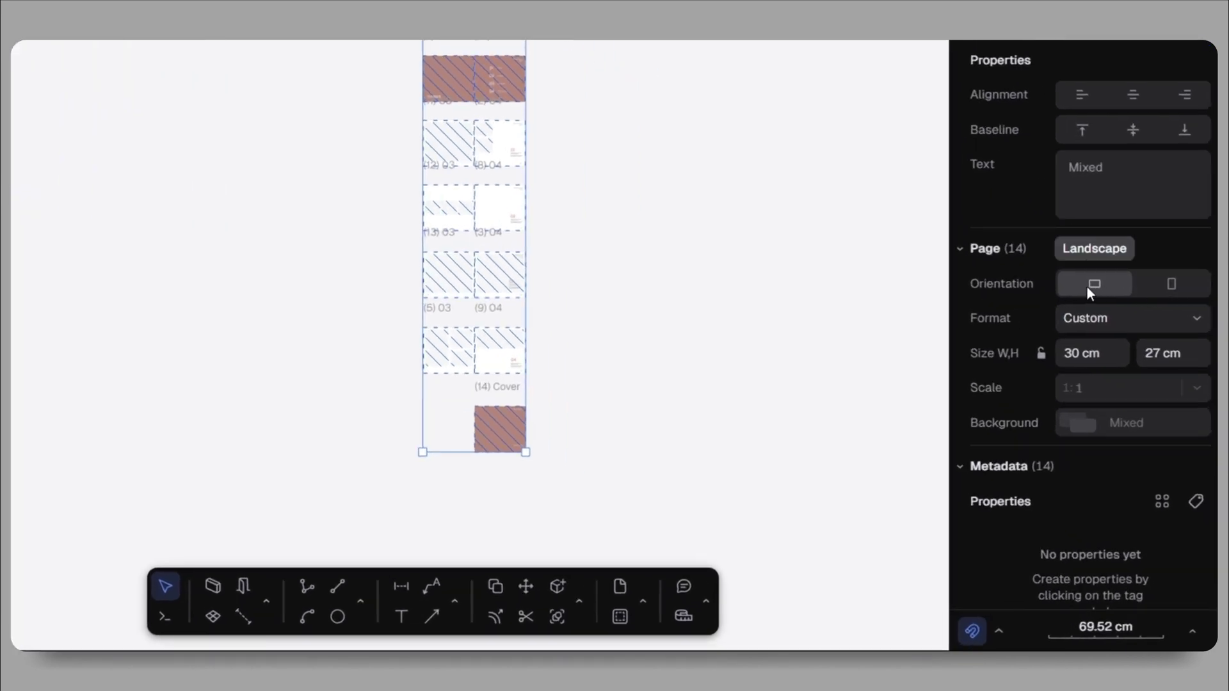
pyautogui.click(1083, 320)
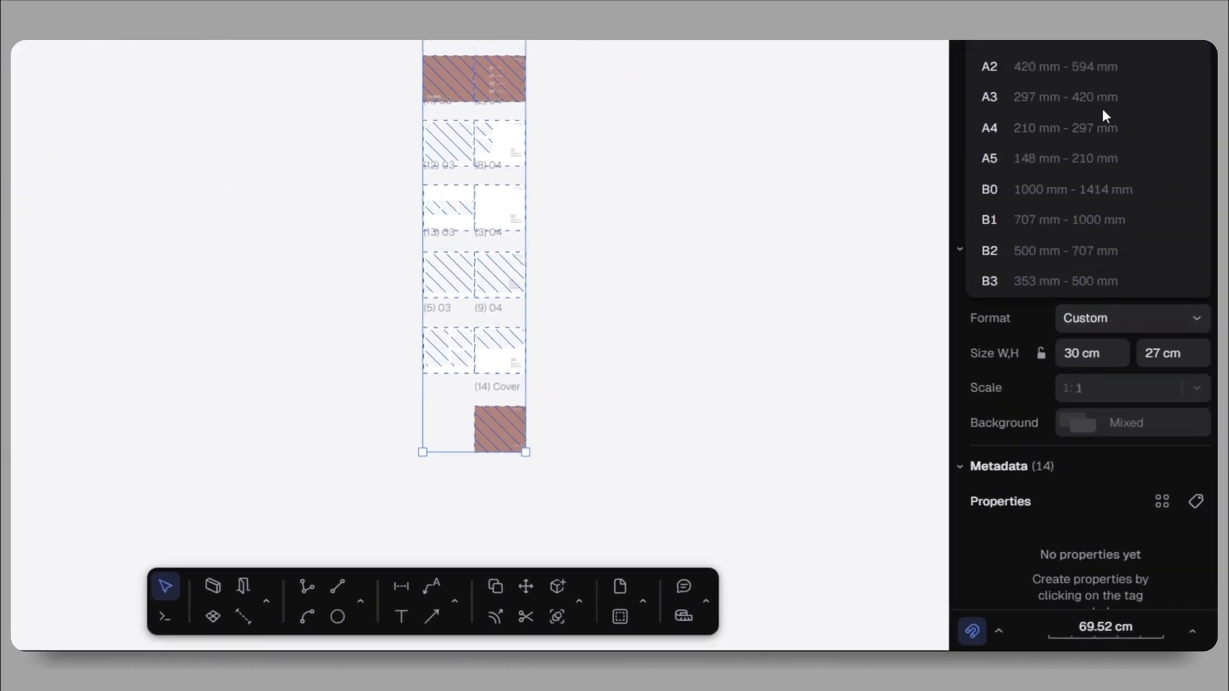
pyautogui.click(989, 132)
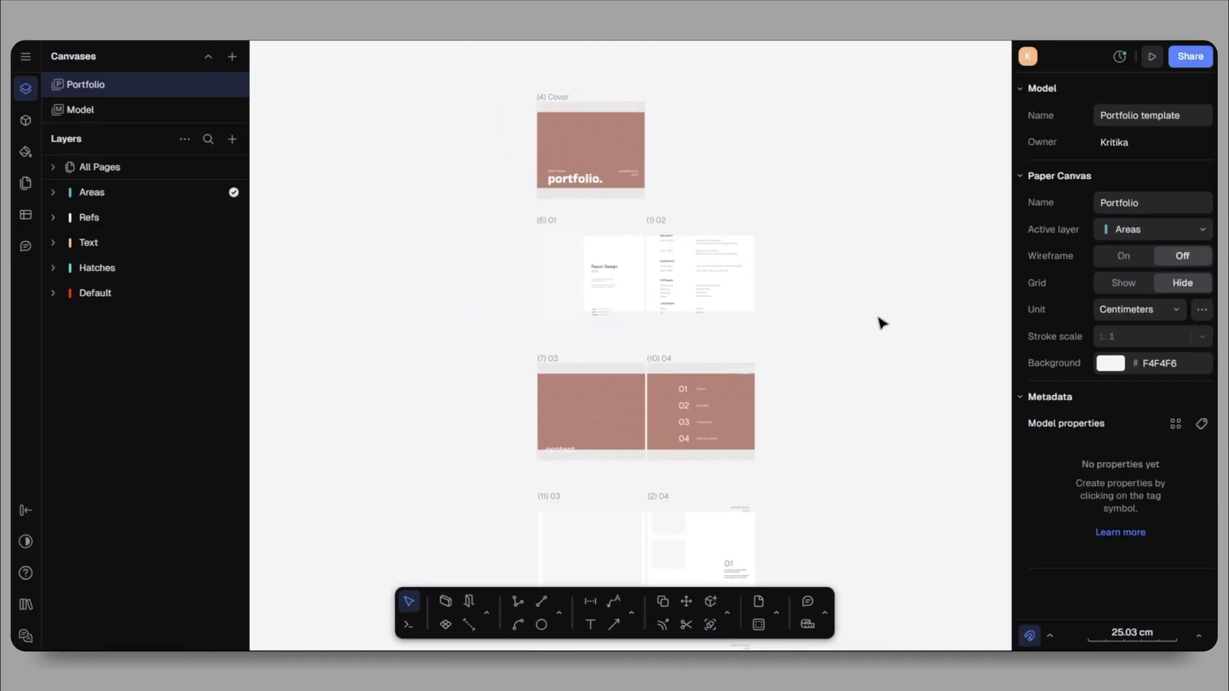
# Select the cover's hatch rectangle, clear it, and move down to pages 03–04 and 12–13
pyautogui.scroll(5, 571, 104)
pyautogui.click(591, 118)
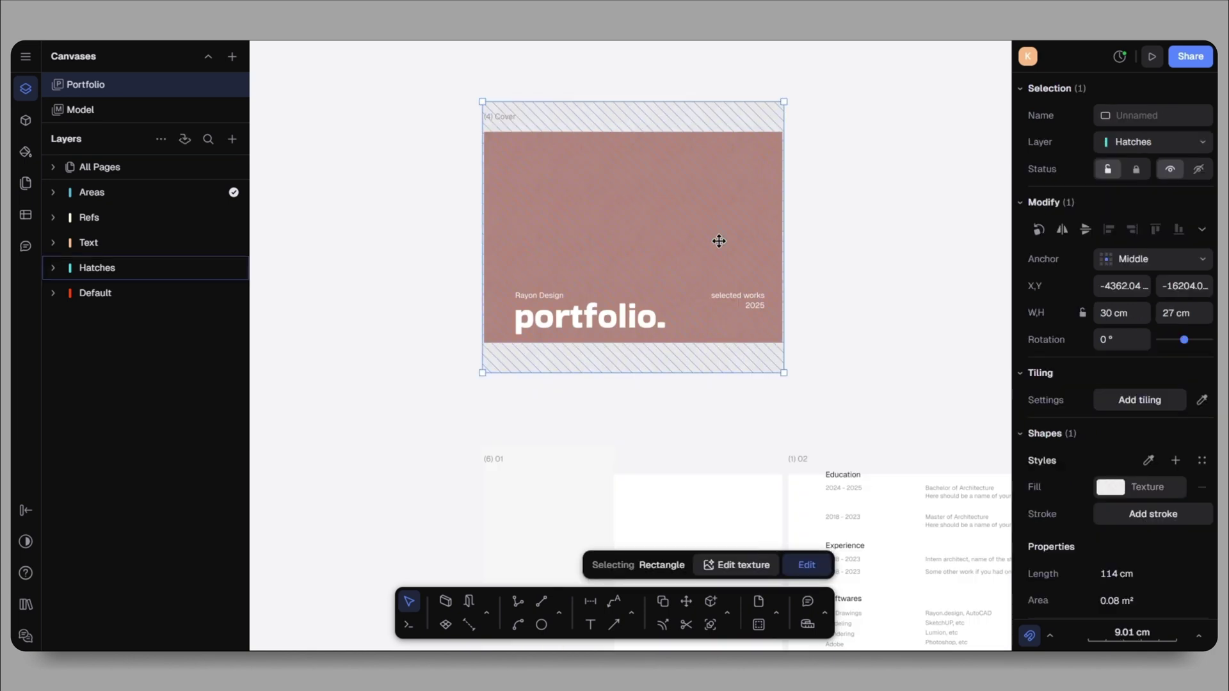
pyautogui.scroll(-3, 711, 150)
pyautogui.click(895, 239)
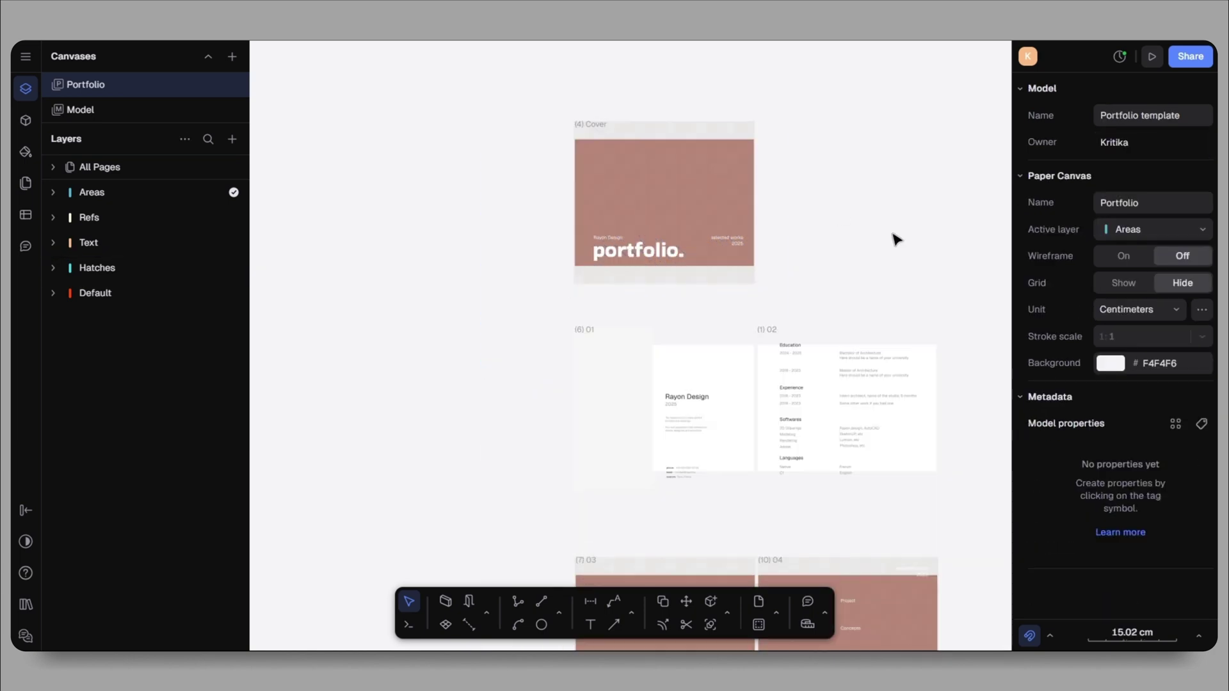
pyautogui.moveTo(877, 313); pyautogui.dragTo(870, 115, button='middle')
pyautogui.scroll(-3, 742, 273)
pyautogui.moveTo(904, 421); pyautogui.dragTo(870, 210, button='middle')
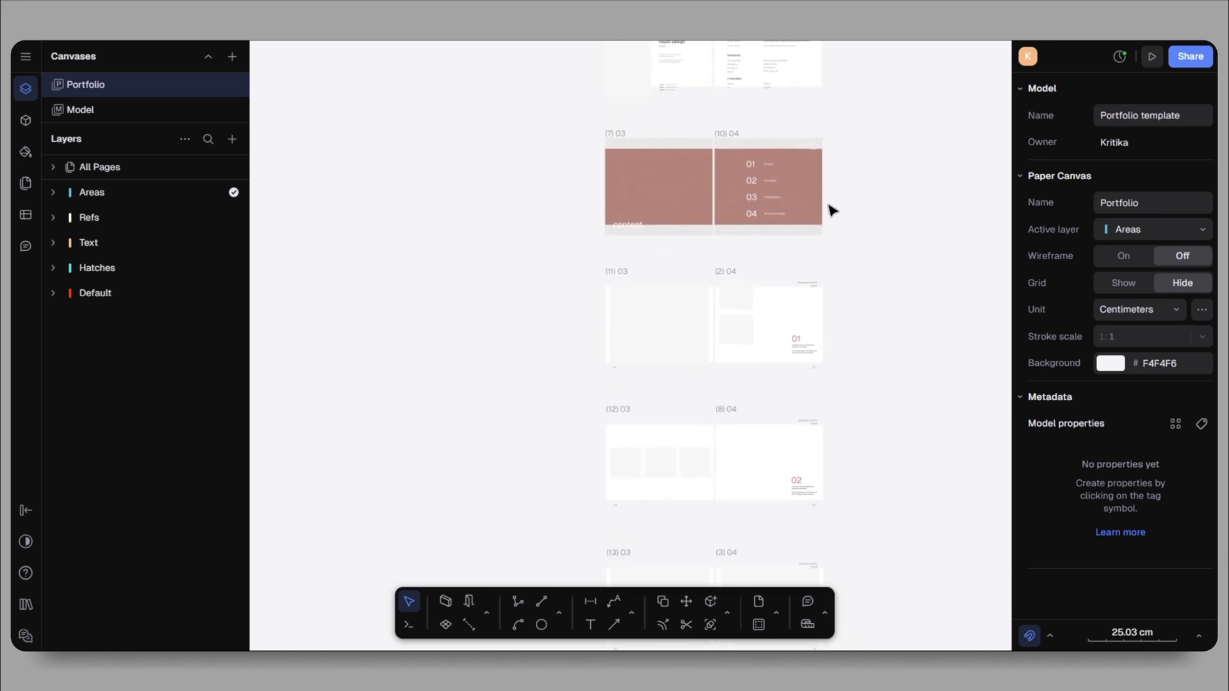
# Place vertical guidelines at page 03's left and right edges
pyautogui.scroll(3, 812, 246)
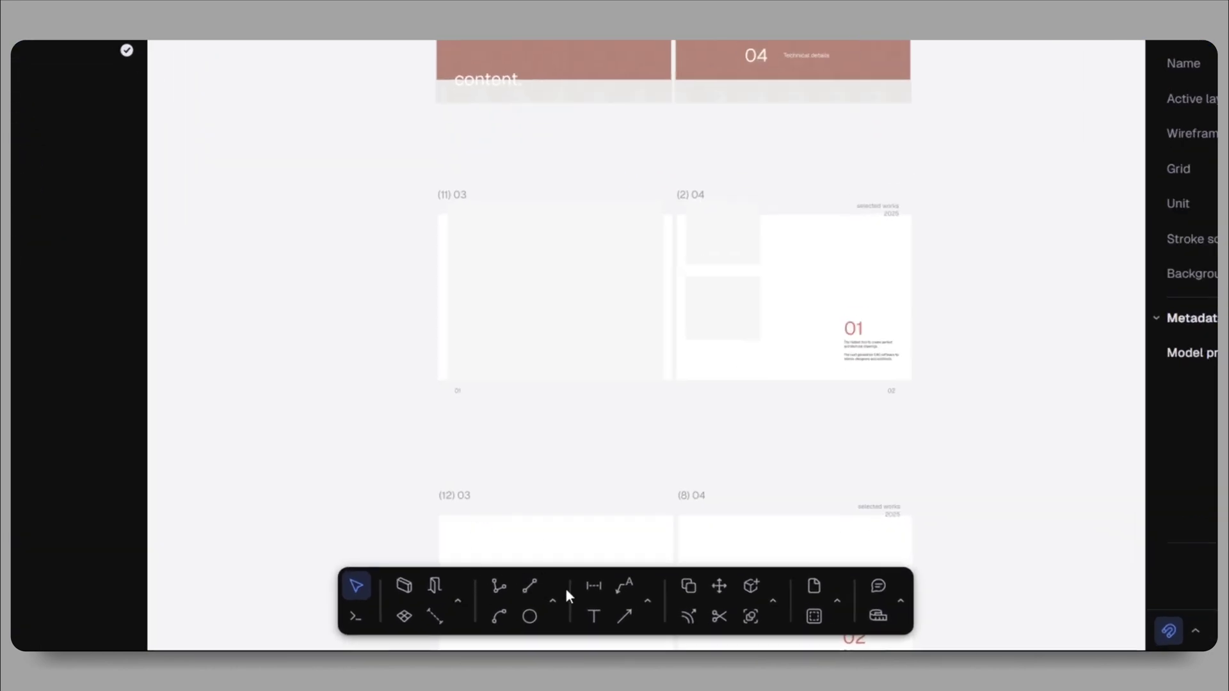
pyautogui.click(558, 613)
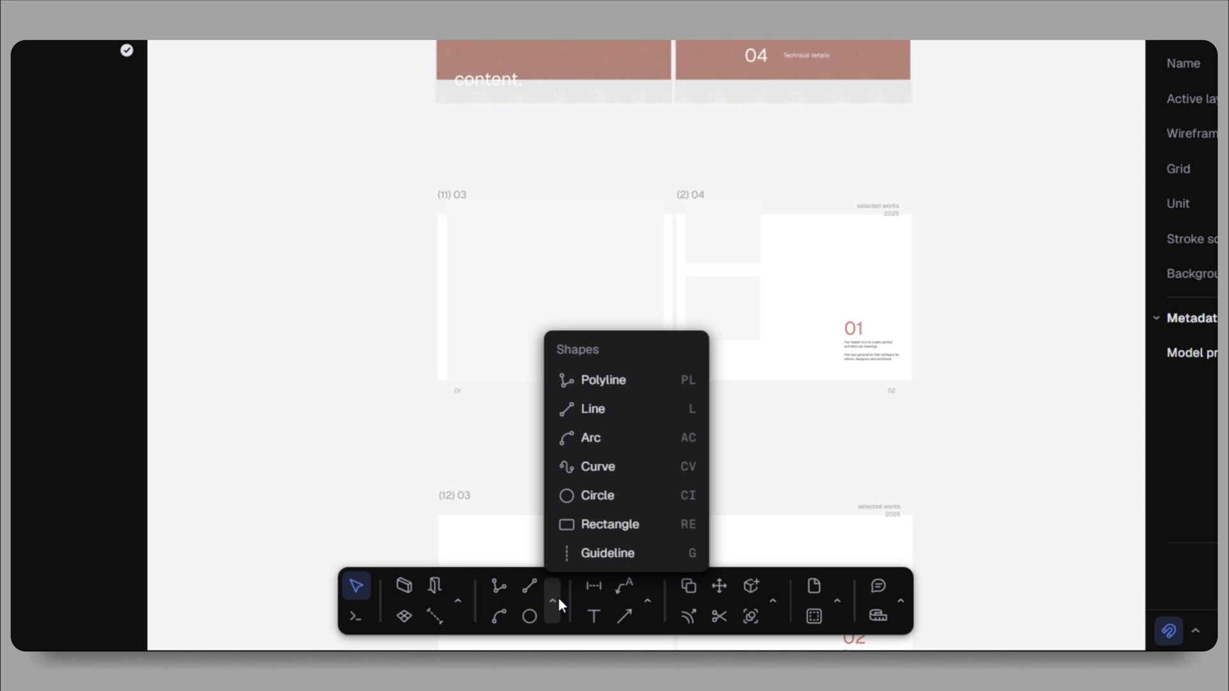
pyautogui.click(609, 555)
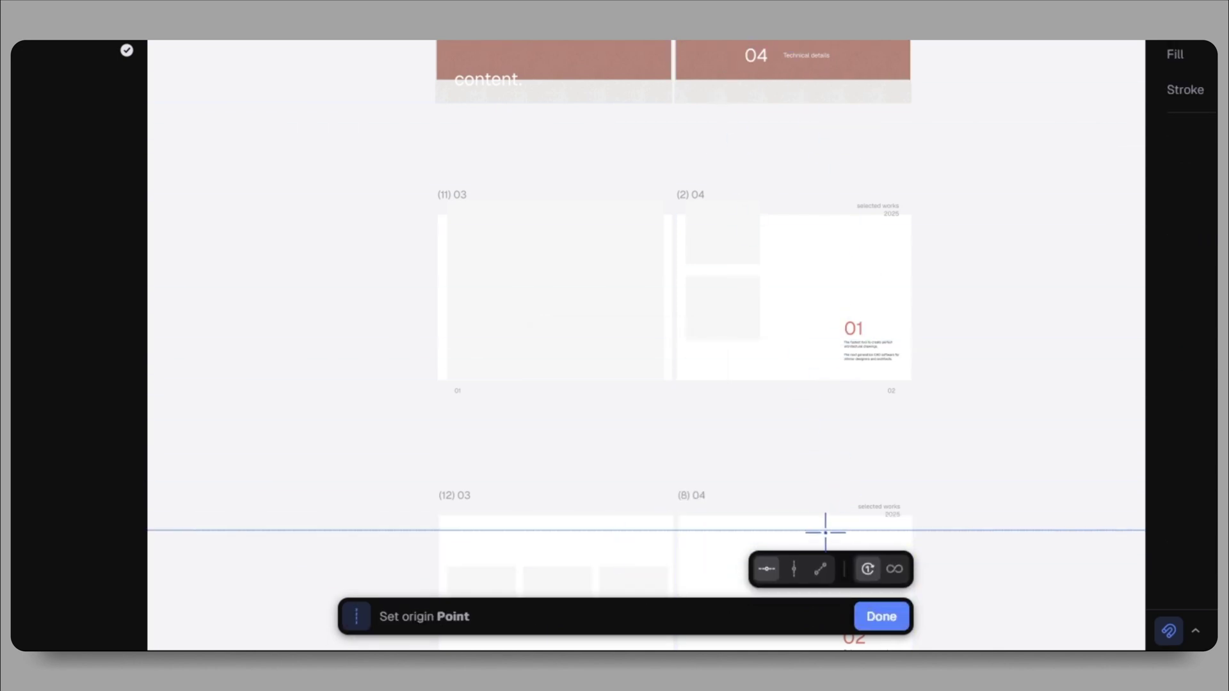
pyautogui.click(800, 569)
pyautogui.scroll(6, 543, 157)
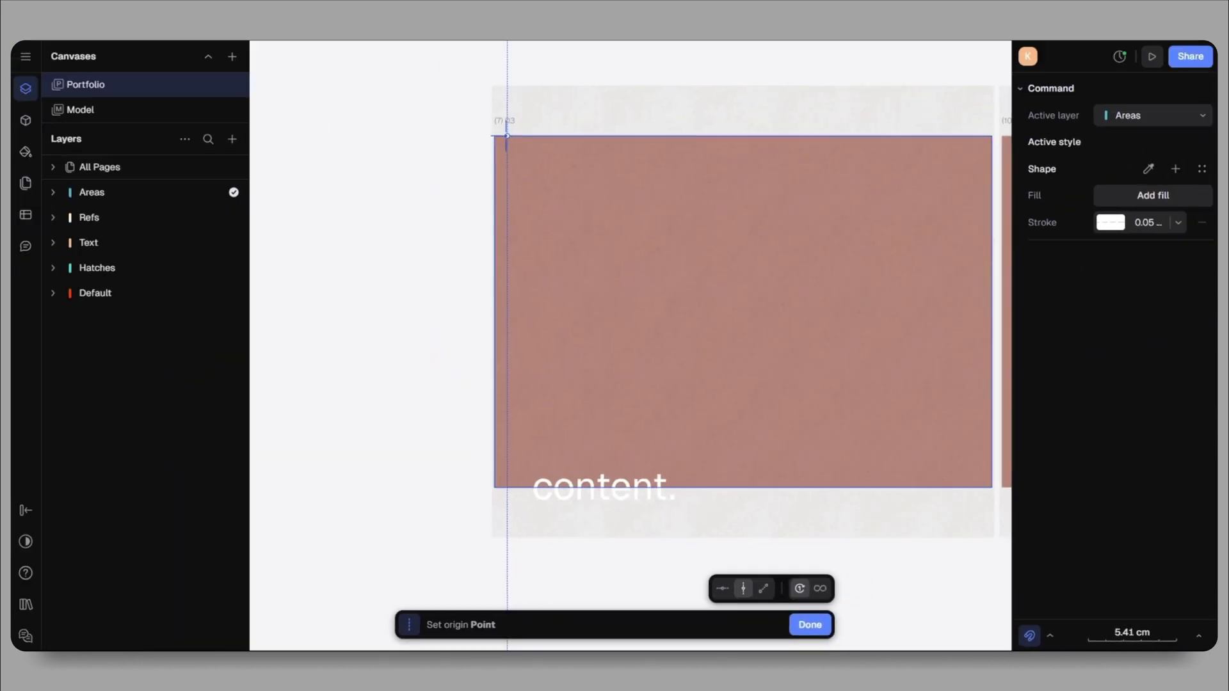
pyautogui.click(495, 136)
pyautogui.scroll(-3, 534, 195)
pyautogui.scroll(8, 809, 160)
pyautogui.click(806, 180)
pyautogui.moveTo(876, 163); pyautogui.dragTo(759, 230, button='middle')
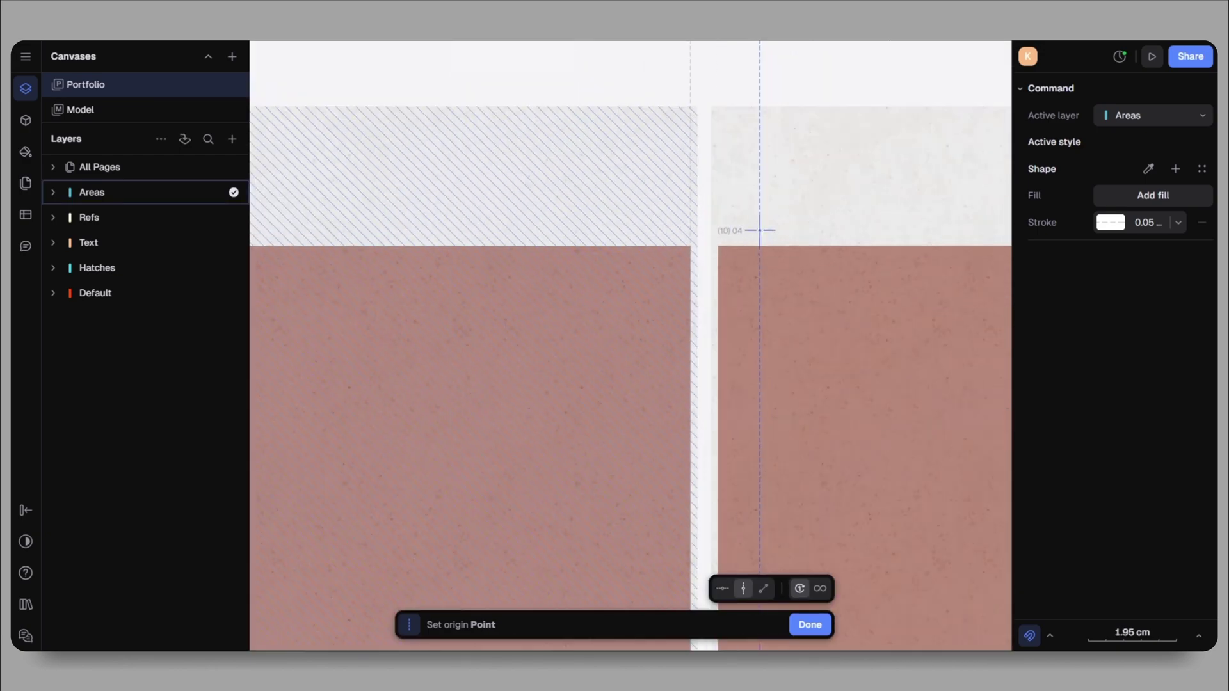
pyautogui.scroll(-3, 968, 183)
pyautogui.scroll(6, 940, 189)
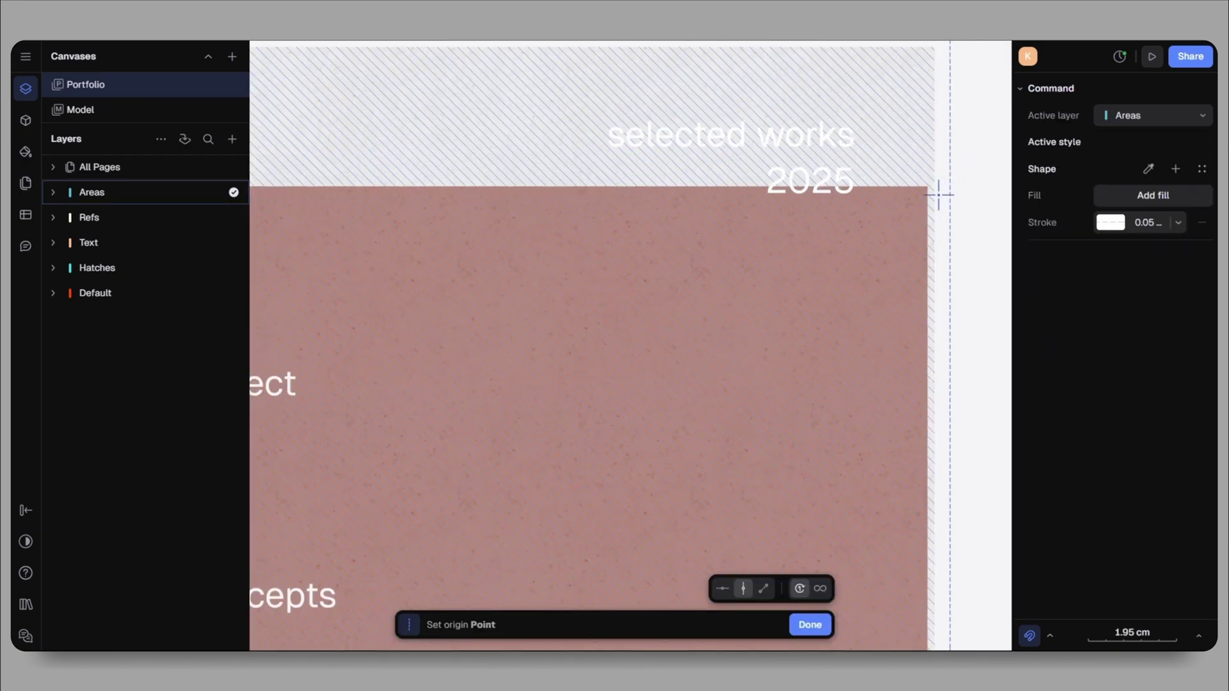
# Offset the left page guideline 1.5 cm inward as a margin guide
pyautogui.click(726, 610)
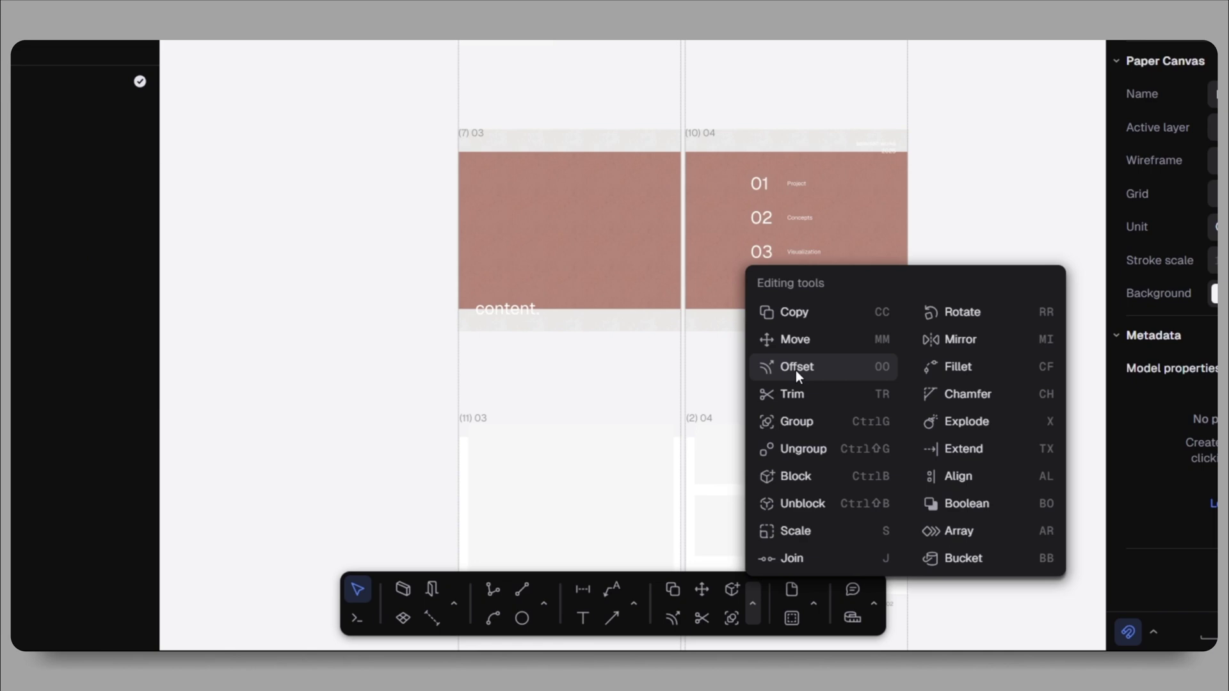
pyautogui.click(779, 389)
pyautogui.scroll(3, 462, 108)
pyautogui.click(460, 106)
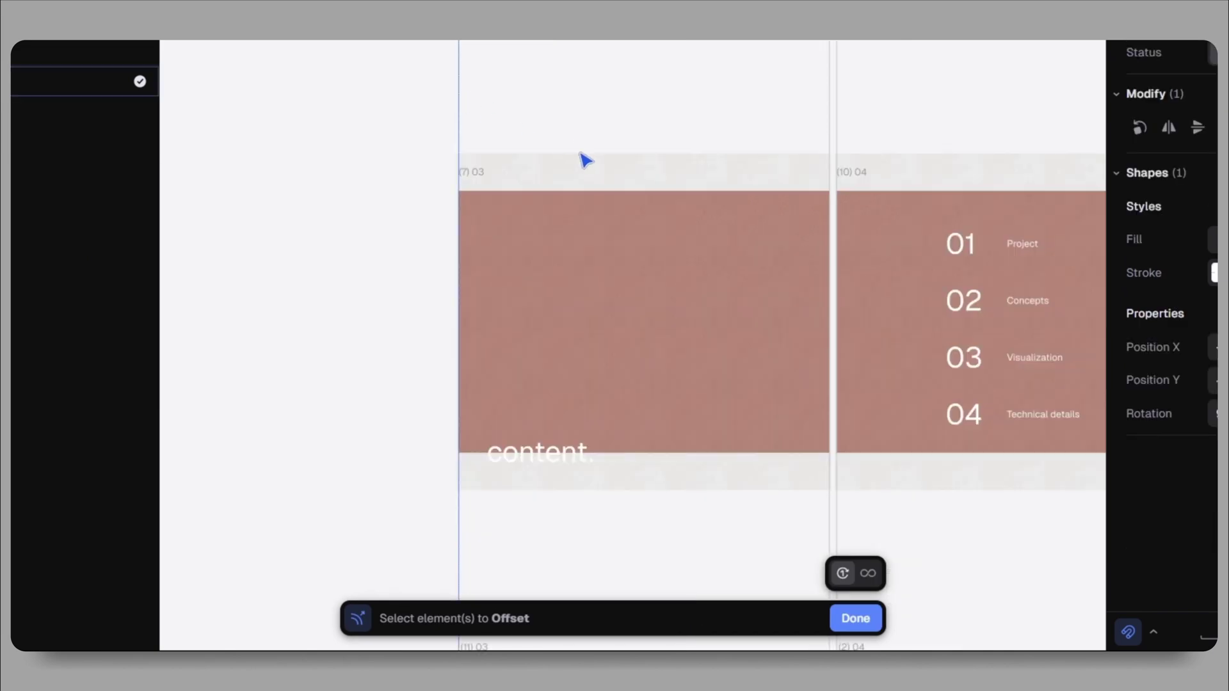
pyautogui.click(856, 618)
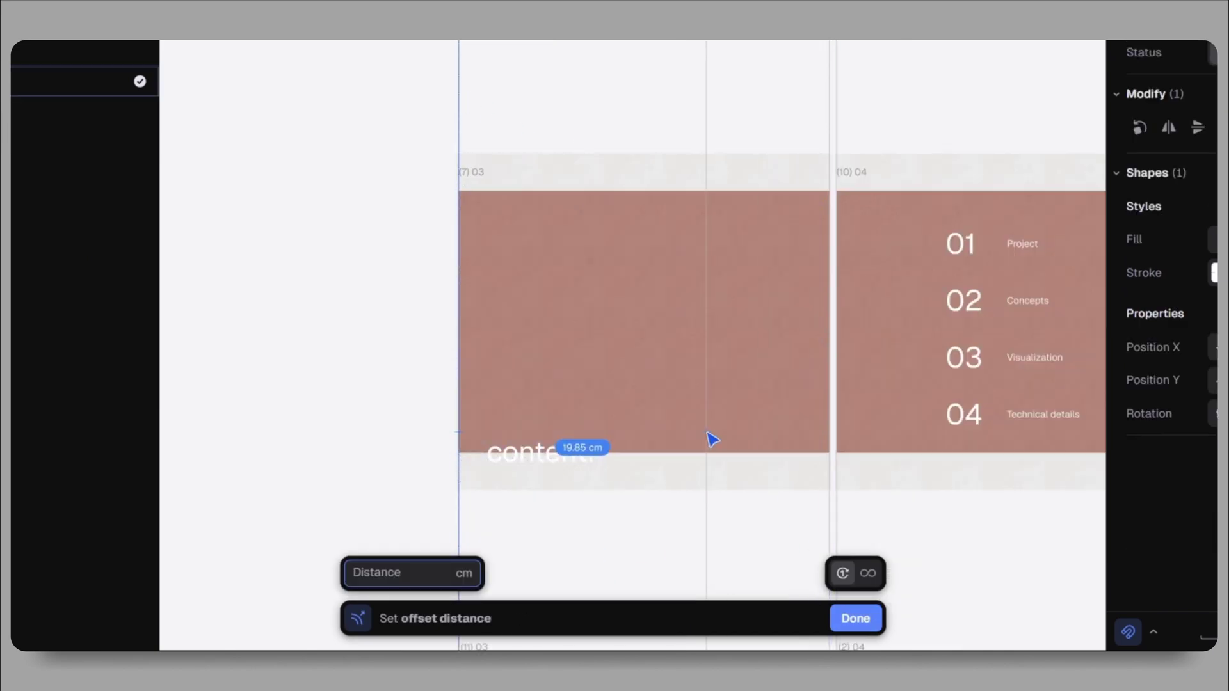
pyautogui.write('1.5')
pyautogui.press('Return')
pyautogui.click(498, 213)
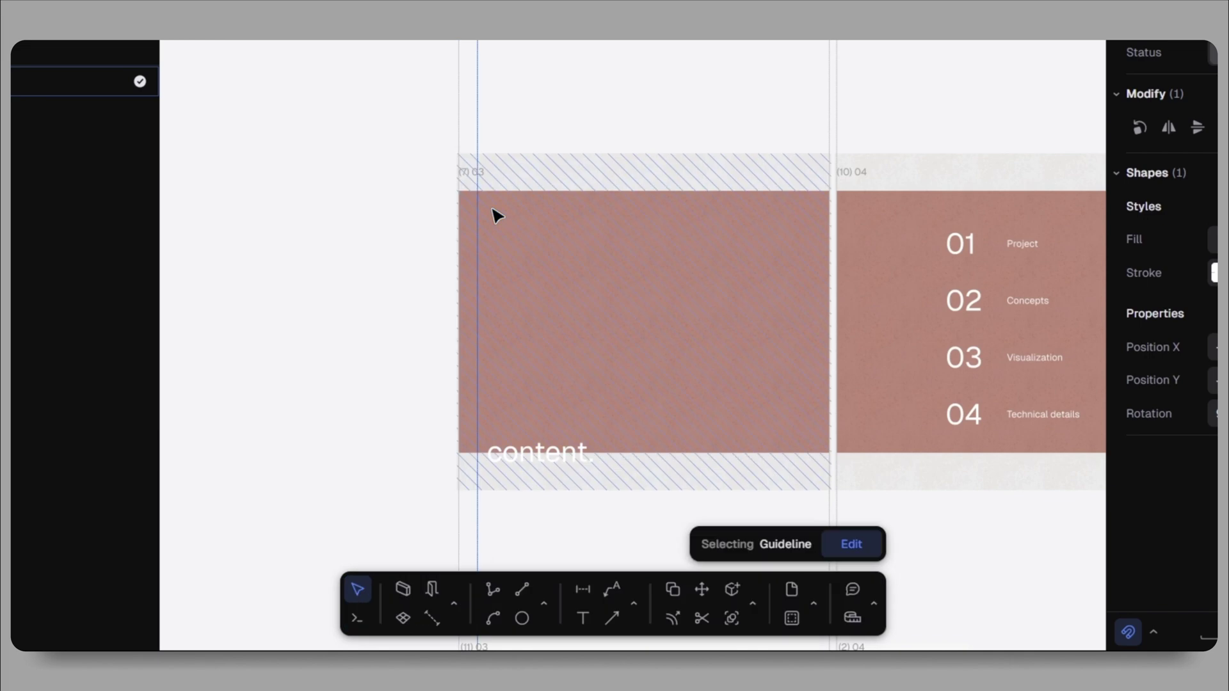
pyautogui.write('10')
pyautogui.write('.5')
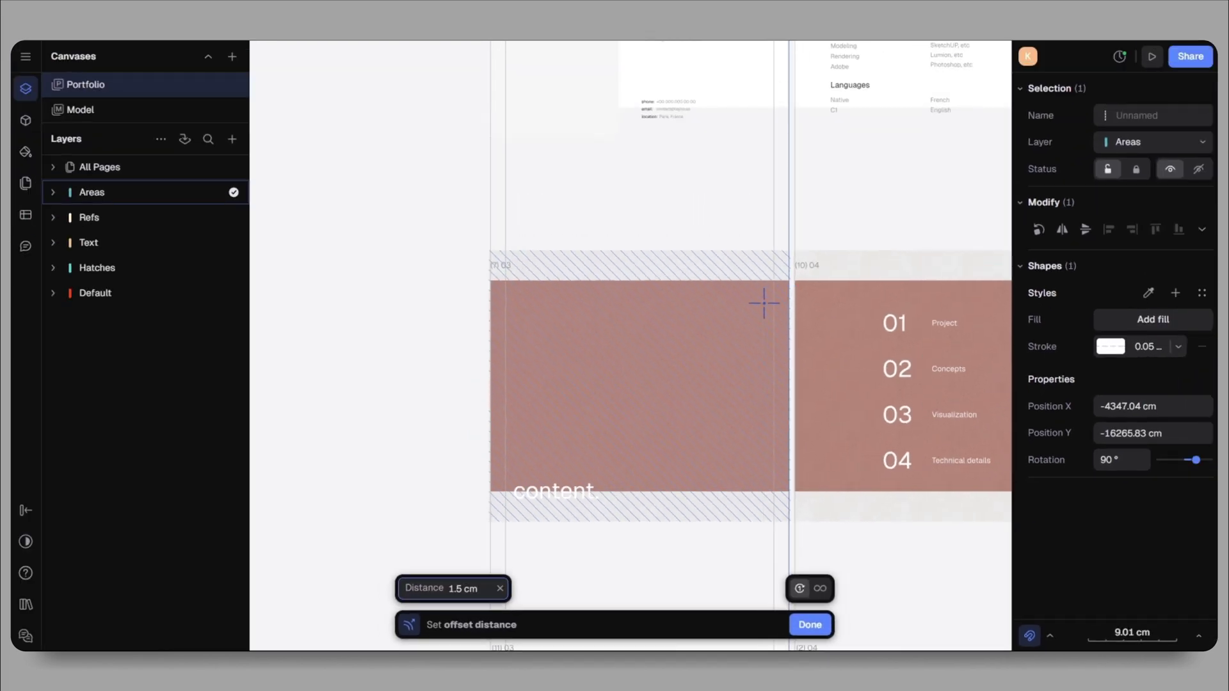
pyautogui.press('Return')
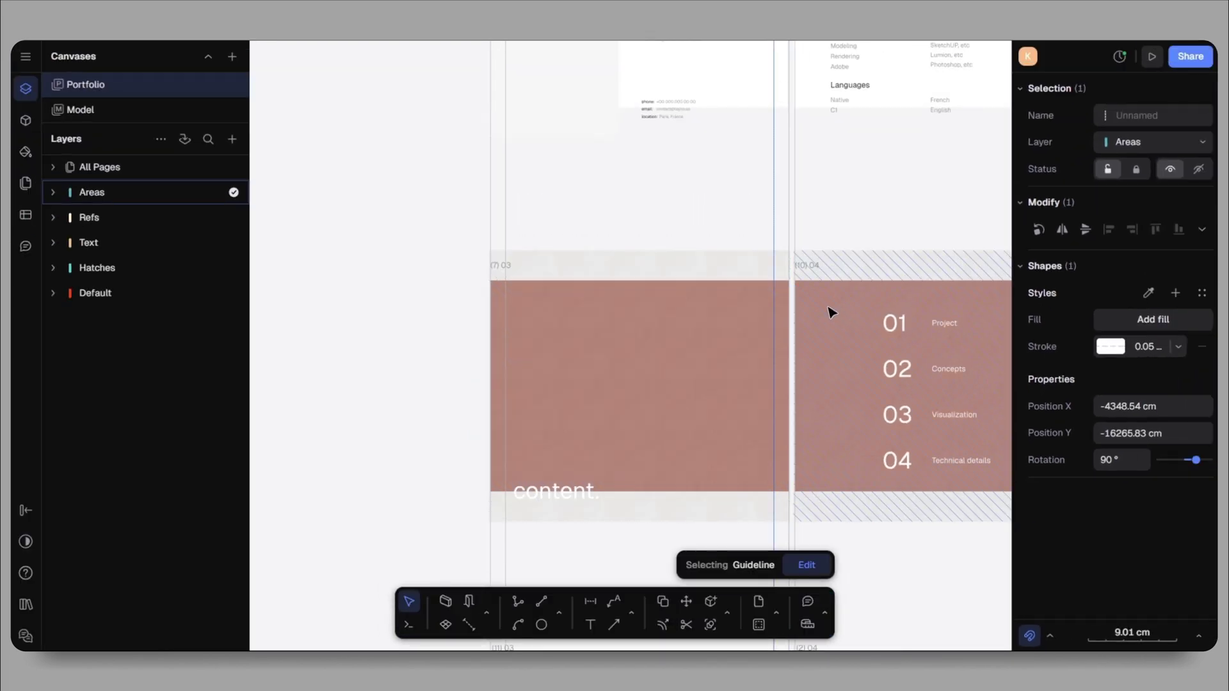
# Pick the right guideline and enter a 1.5 cm offset distance
pyautogui.click(831, 309)
pyautogui.write('1.')
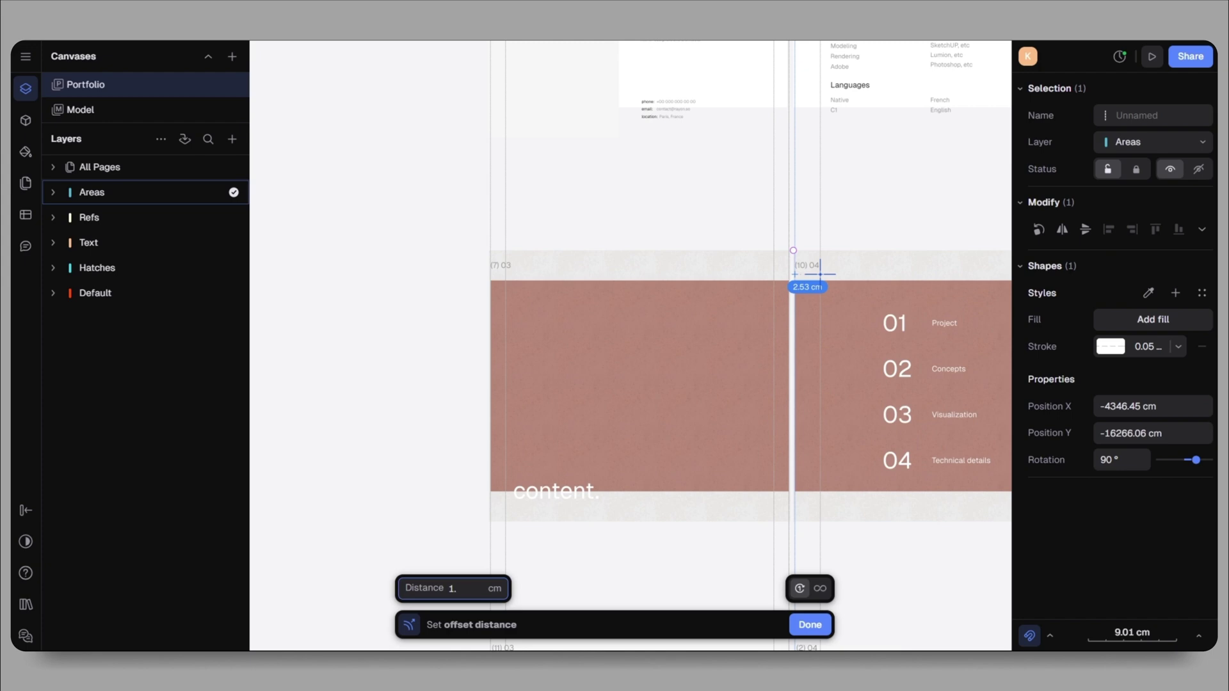
pyautogui.write('5')
pyautogui.hscroll(5, 832, 275)
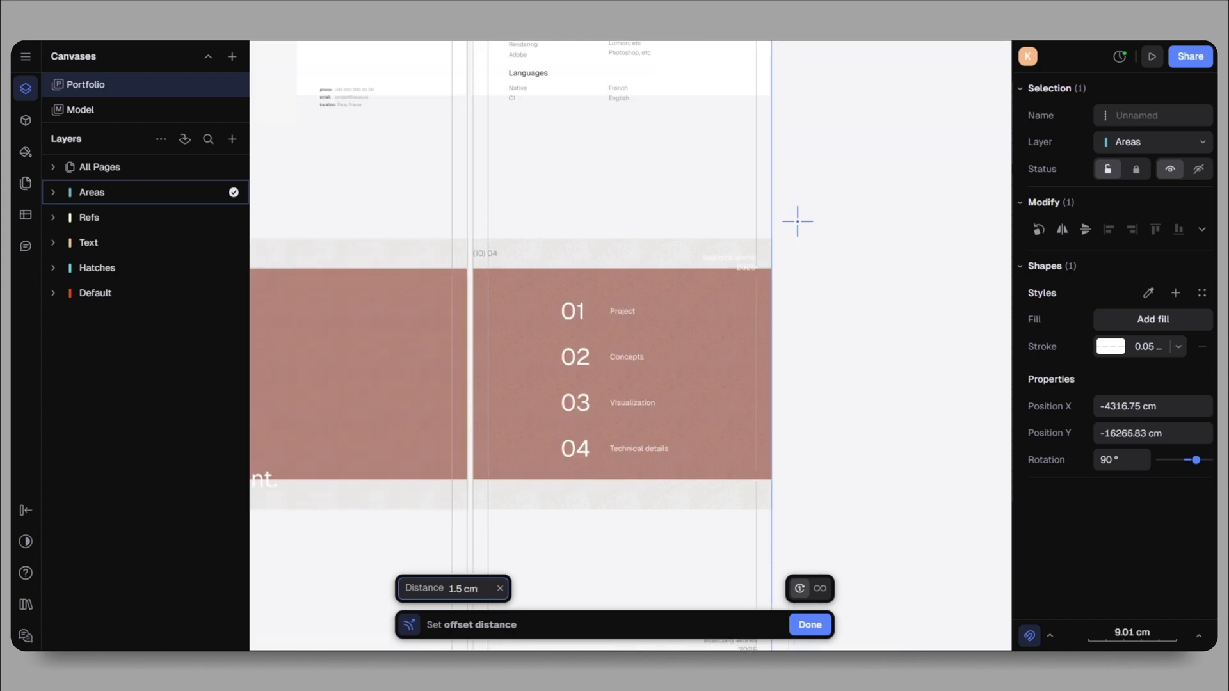
# Commit the second offset guide and add a new layer named Guide Lines
pyautogui.press('Return')
pyautogui.scroll(-4, 848, 217)
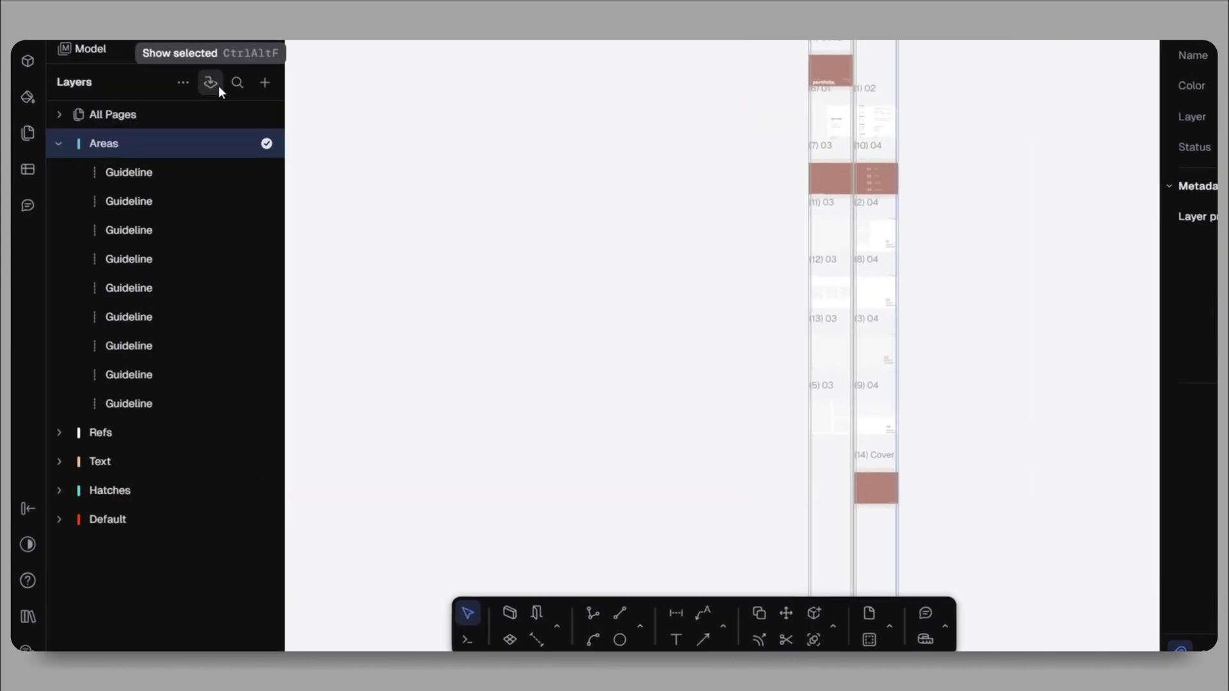
pyautogui.click(264, 82)
pyautogui.click(313, 117)
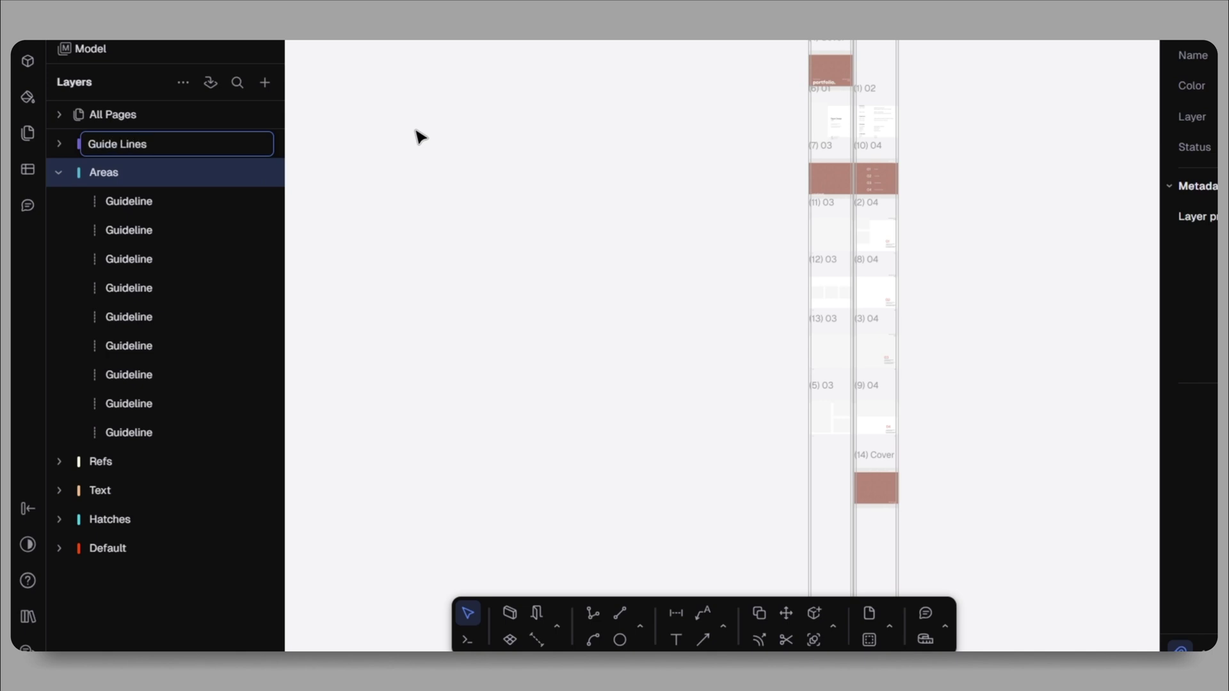
pyautogui.press('Return')
# Move all nine guidelines from Areas into the Guide Lines layer and collapse it
pyautogui.click(128, 201)
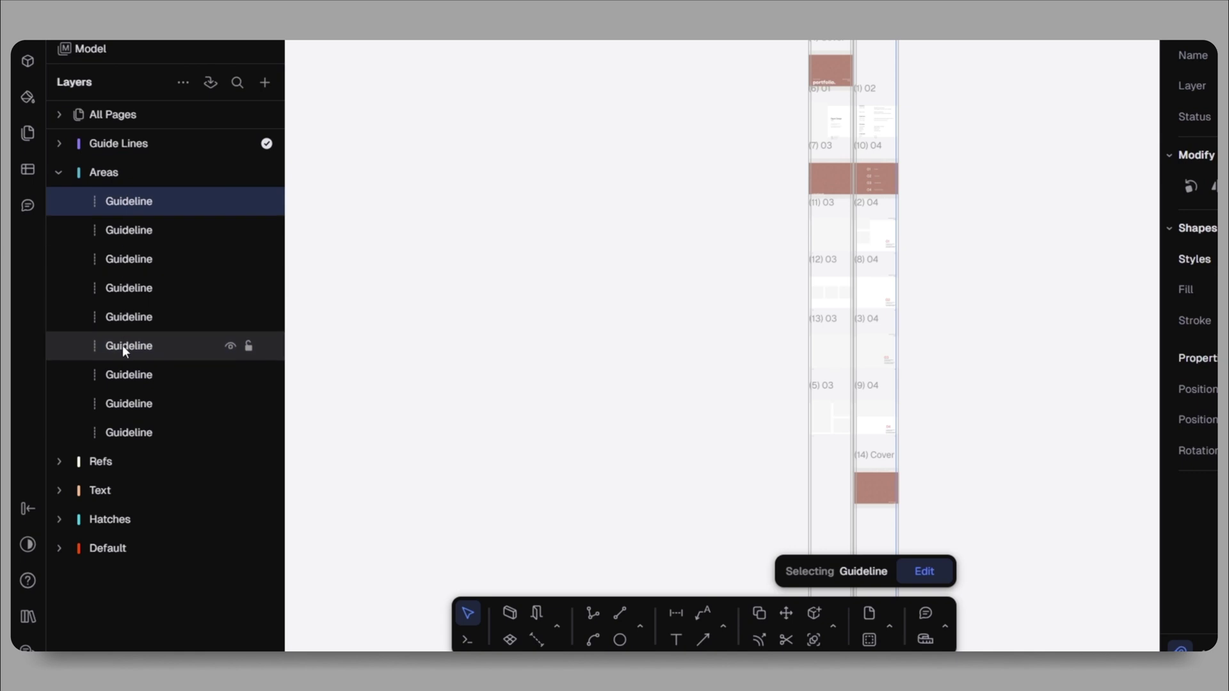
pyautogui.keyDown('shift'); pyautogui.click(133, 433); pyautogui.keyUp('shift')
pyautogui.moveTo(129, 199); pyautogui.dragTo(142, 151)
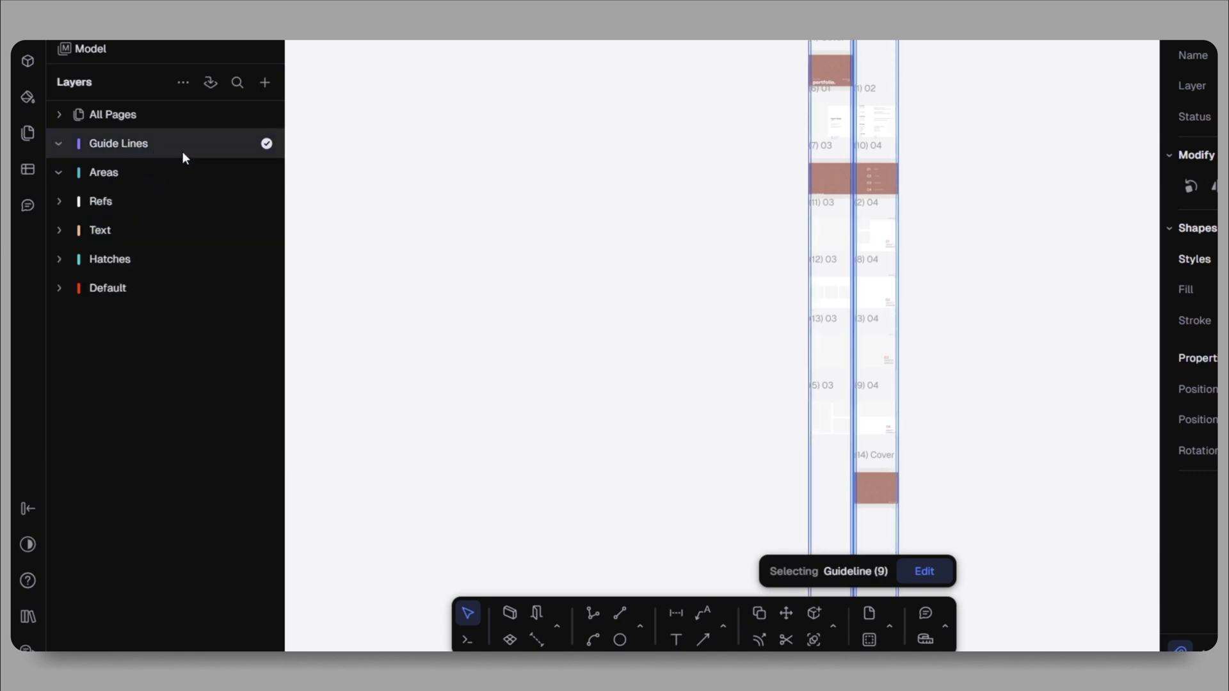
pyautogui.click(58, 144)
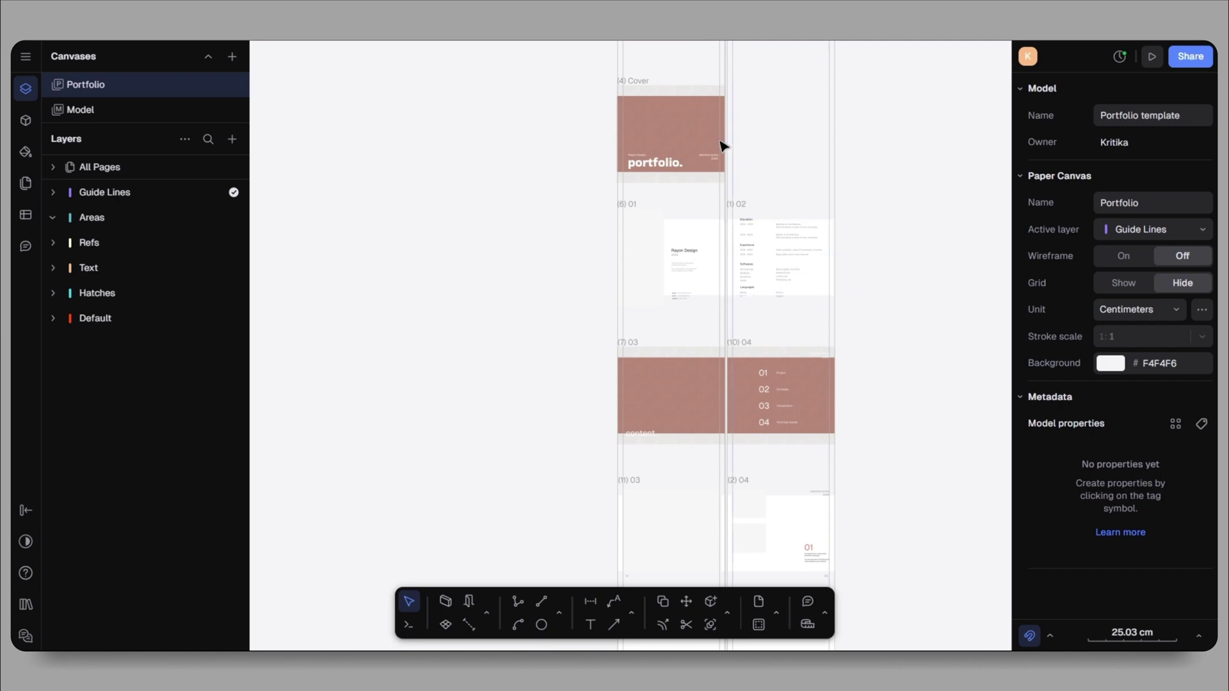
# Trim the cover's hatch rectangle to the brown panel edges, 29.84 × 21 cm
pyautogui.scroll(5, 722, 146)
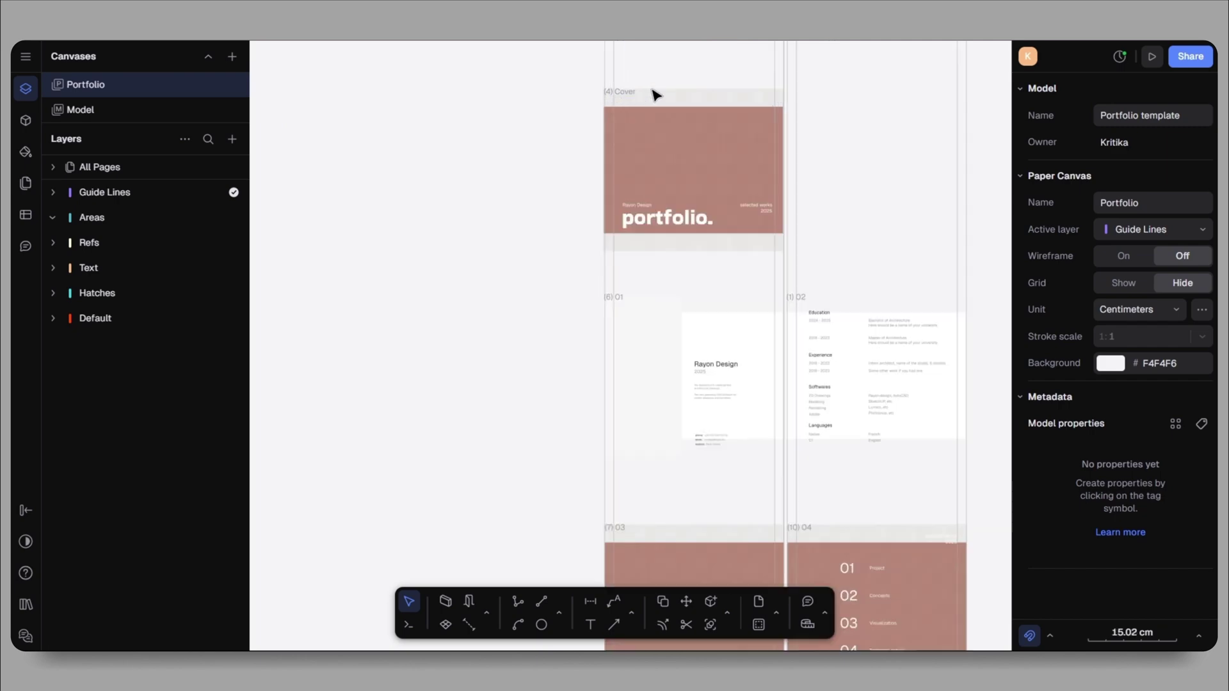
pyautogui.click(686, 115)
pyautogui.scroll(4, 684, 87)
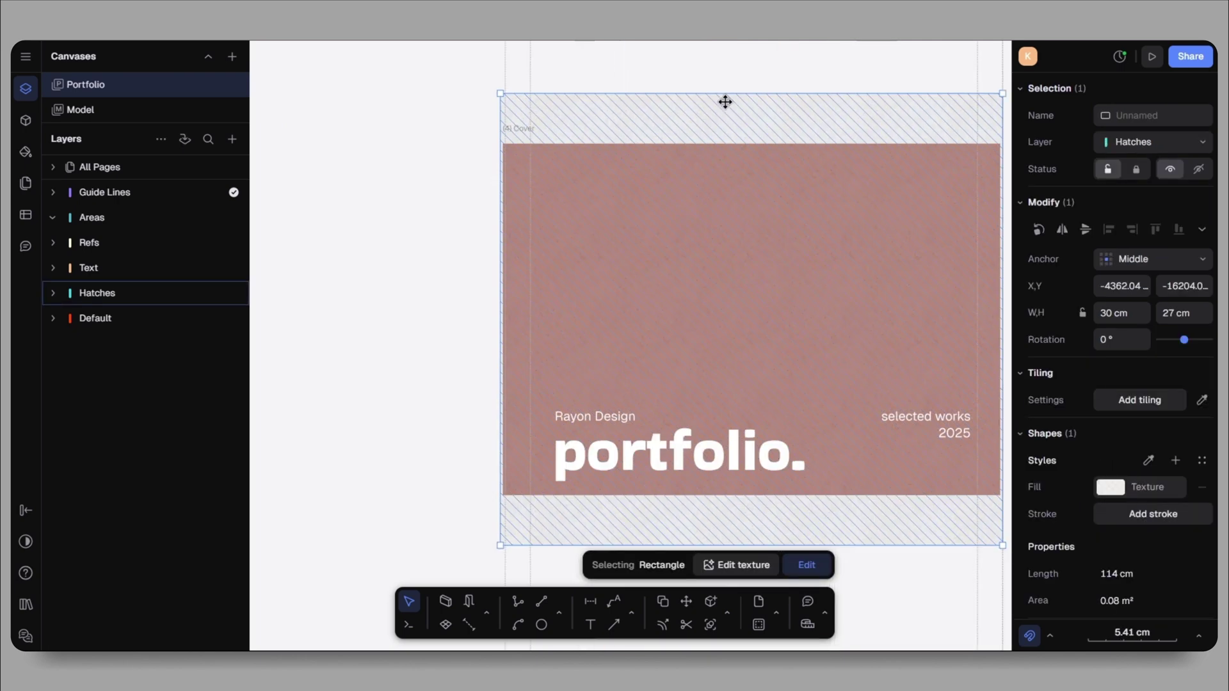
pyautogui.moveTo(722, 93); pyautogui.dragTo(724, 126)
pyautogui.moveTo(723, 125); pyautogui.dragTo(723, 145)
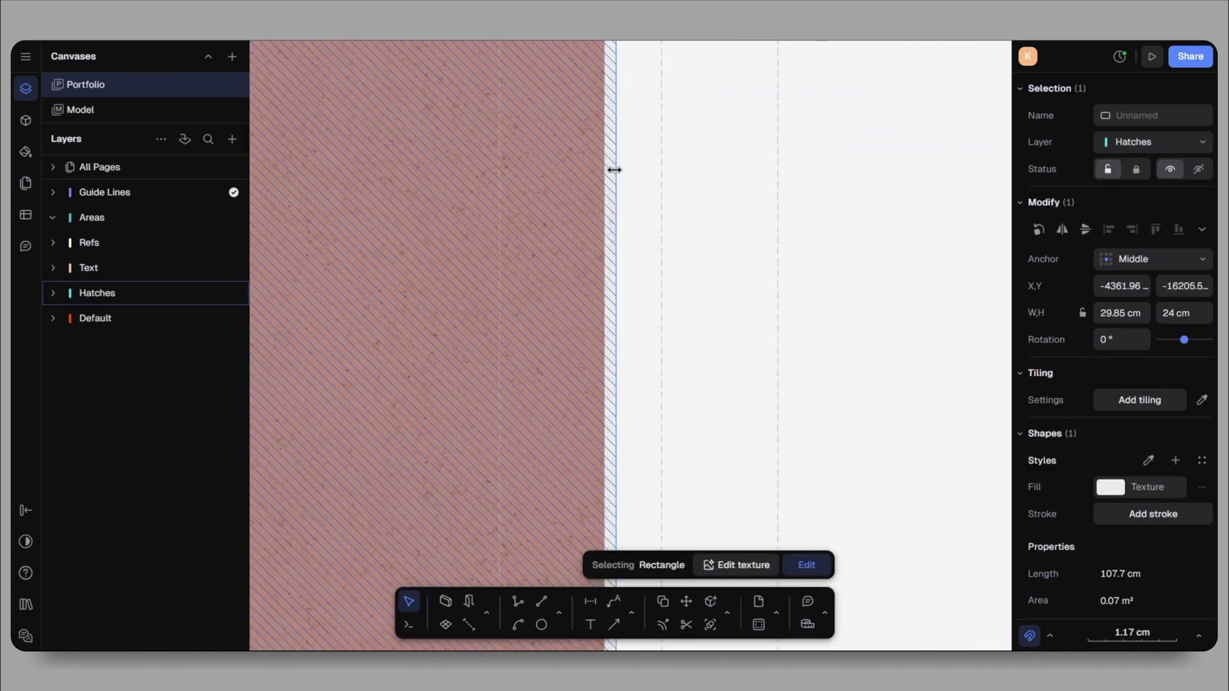
pyautogui.moveTo(614, 170); pyautogui.dragTo(607, 169)
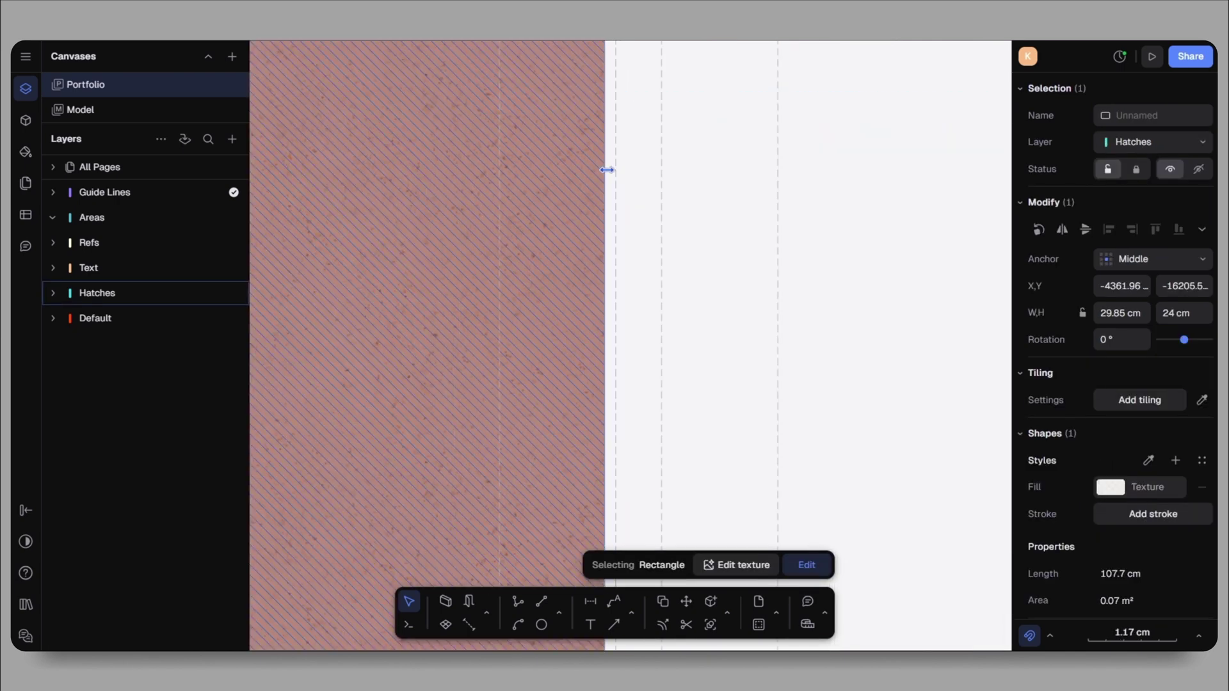
pyautogui.scroll(-8, 653, 132)
pyautogui.scroll(4, 623, 244)
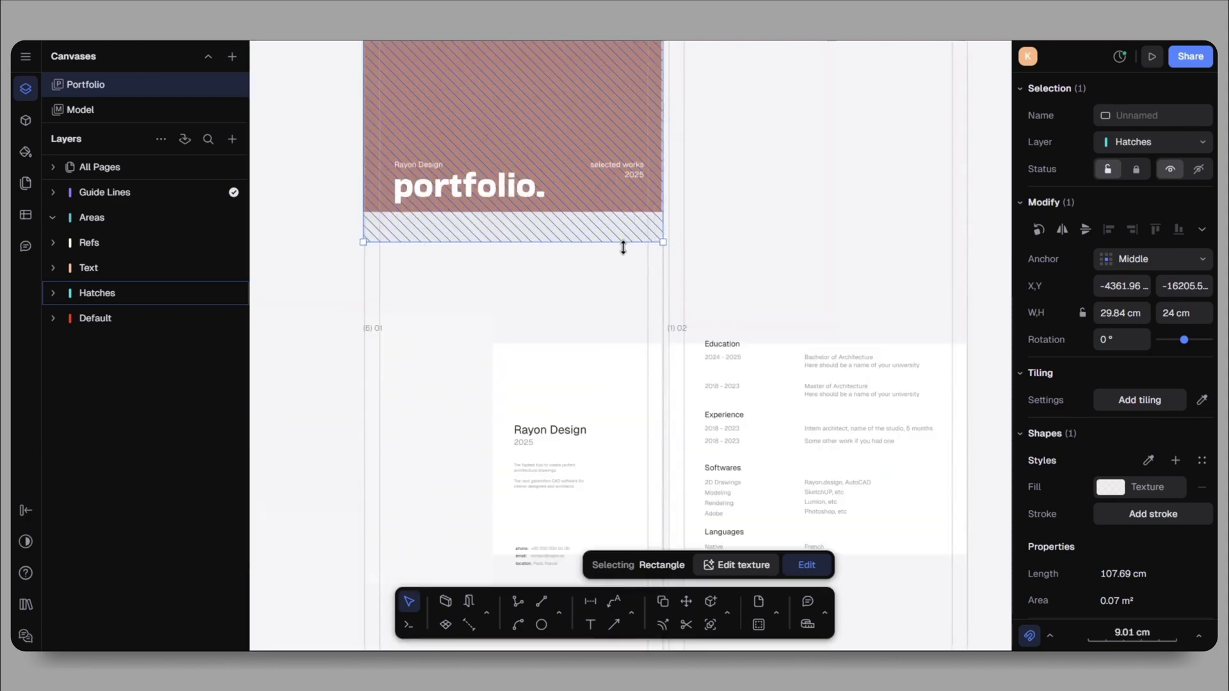
pyautogui.moveTo(622, 234); pyautogui.dragTo(647, 155)
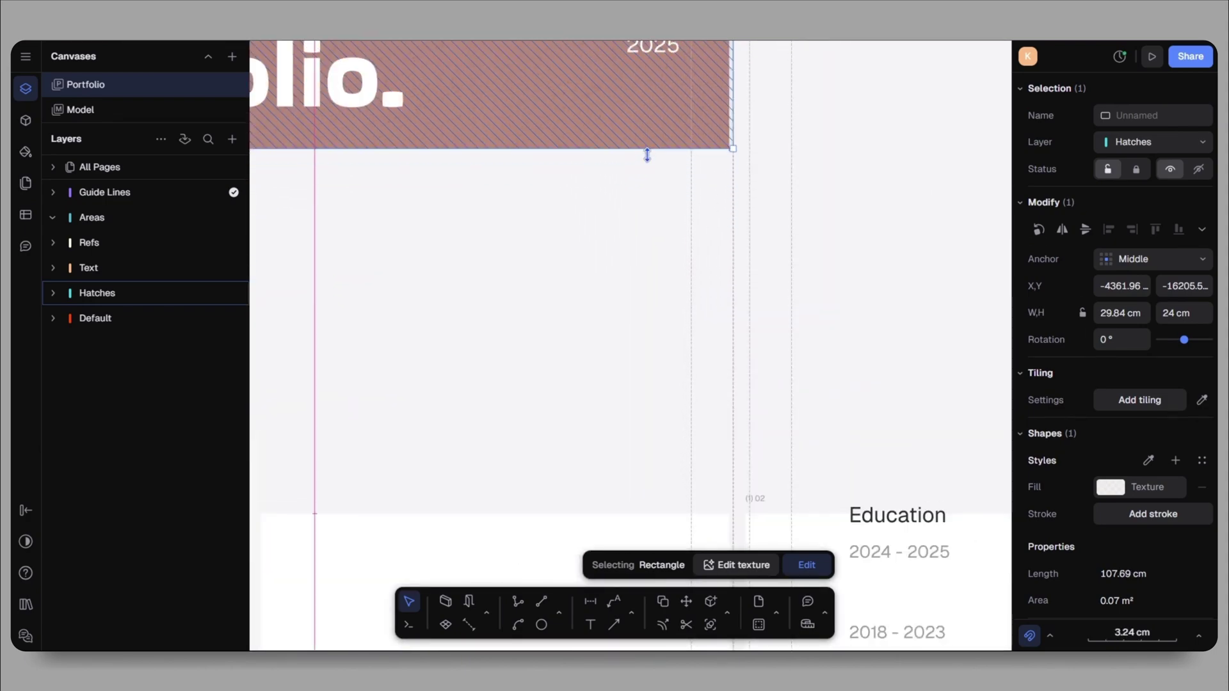
# Deselect the rectangle and move the cover title text higher
pyautogui.click(695, 275)
pyautogui.scroll(-3, 695, 276)
pyautogui.moveTo(554, 302); pyautogui.dragTo(531, 225)
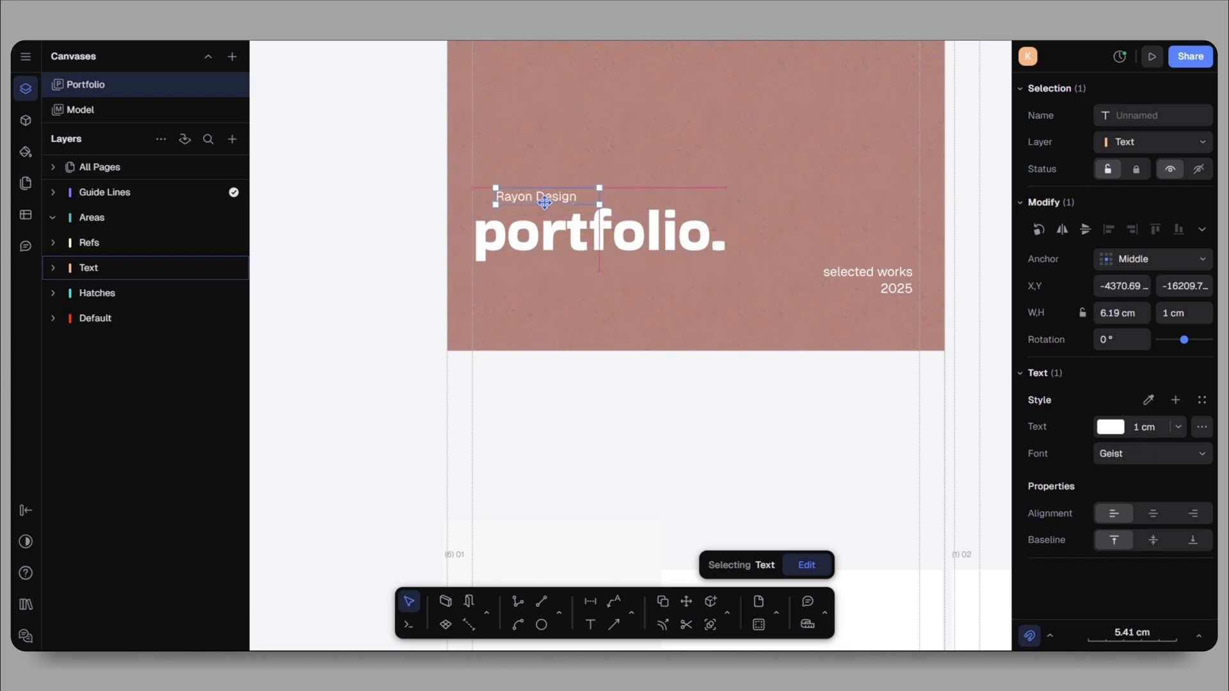
# Raise 'selected works' and '2025' level with the title, then start editing 'Rayon Design'
pyautogui.moveTo(882, 277); pyautogui.dragTo(885, 200)
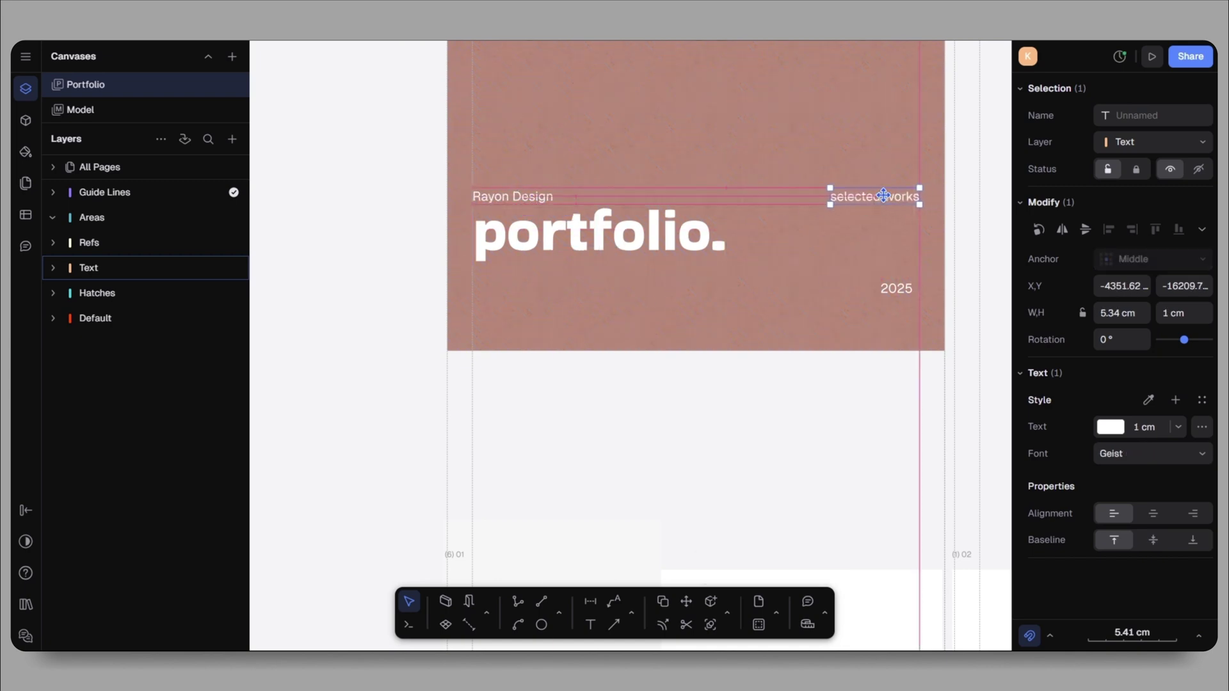
pyautogui.moveTo(896, 288); pyautogui.dragTo(903, 221)
pyautogui.doubleClick(535, 202)
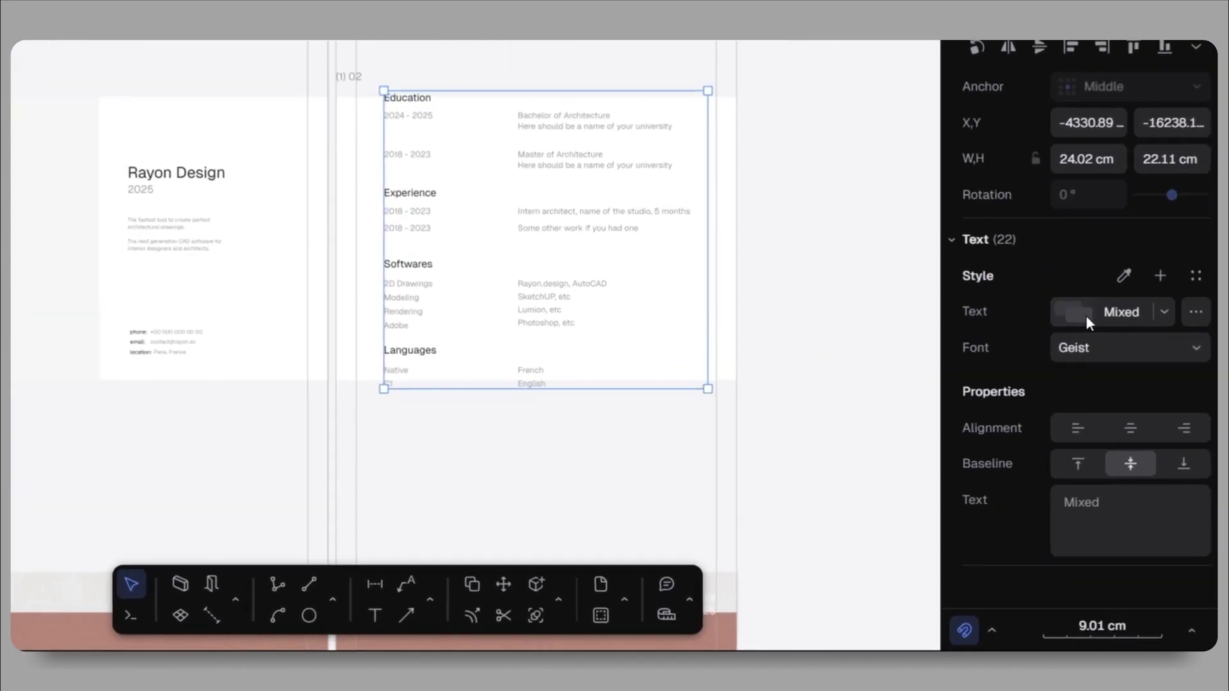
pyautogui.click(1085, 314)
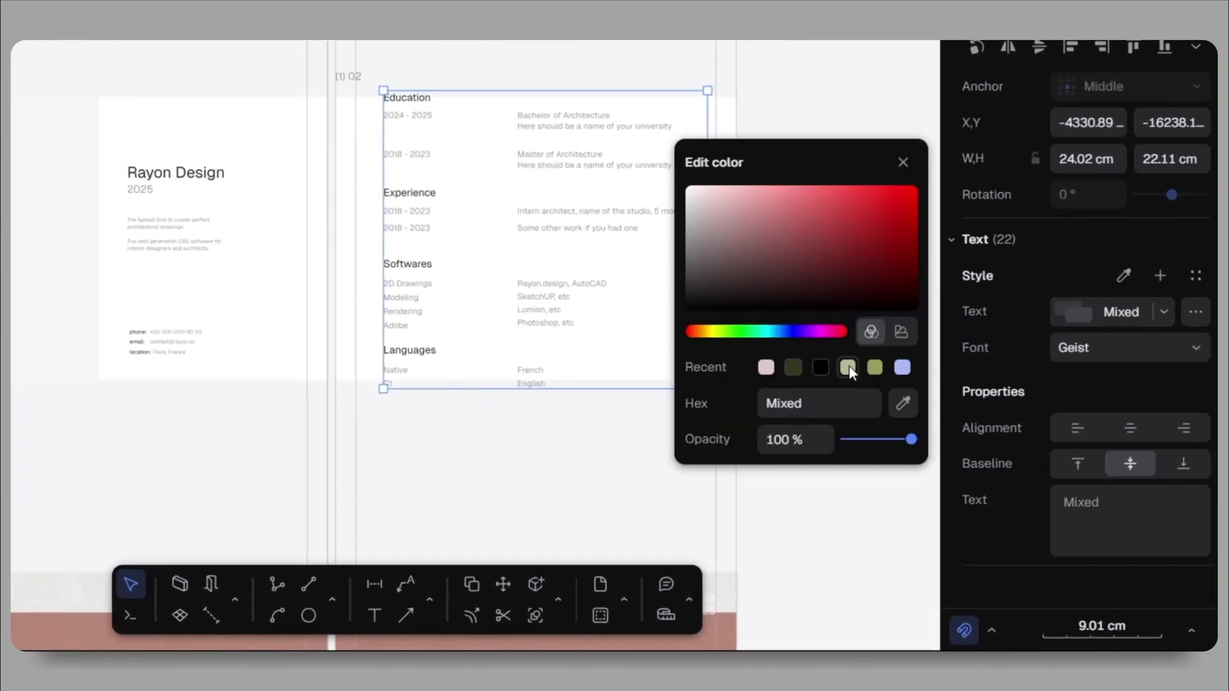
pyautogui.click(1163, 311)
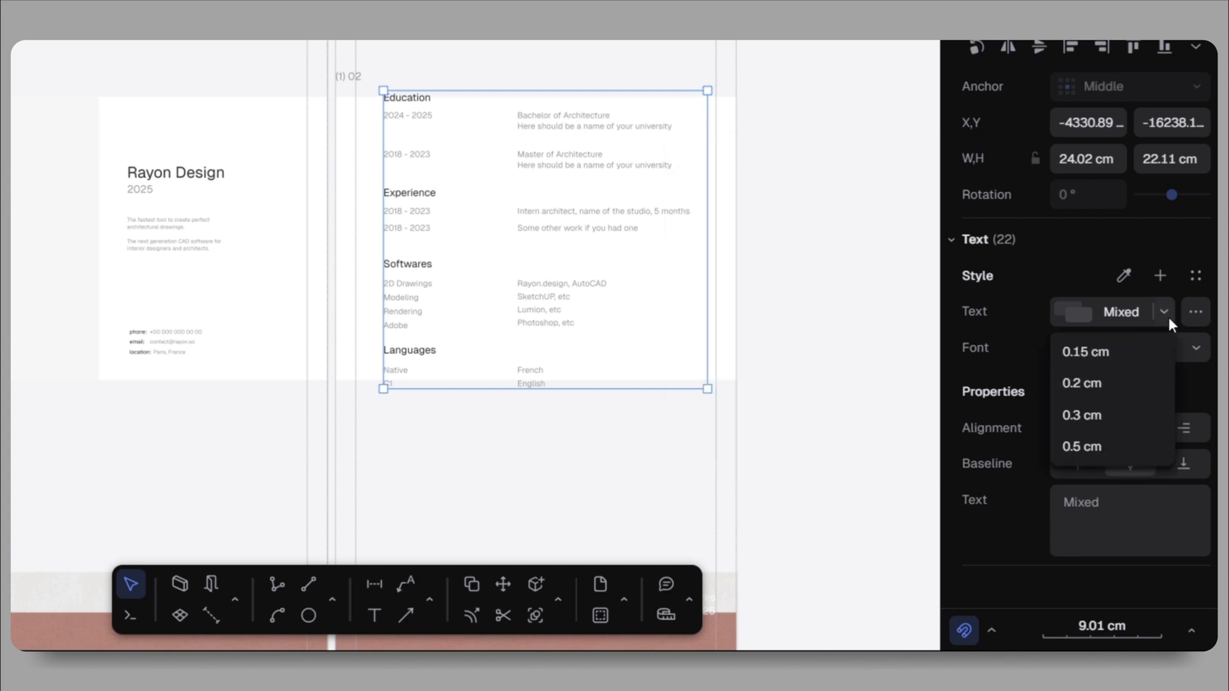
pyautogui.click(1071, 413)
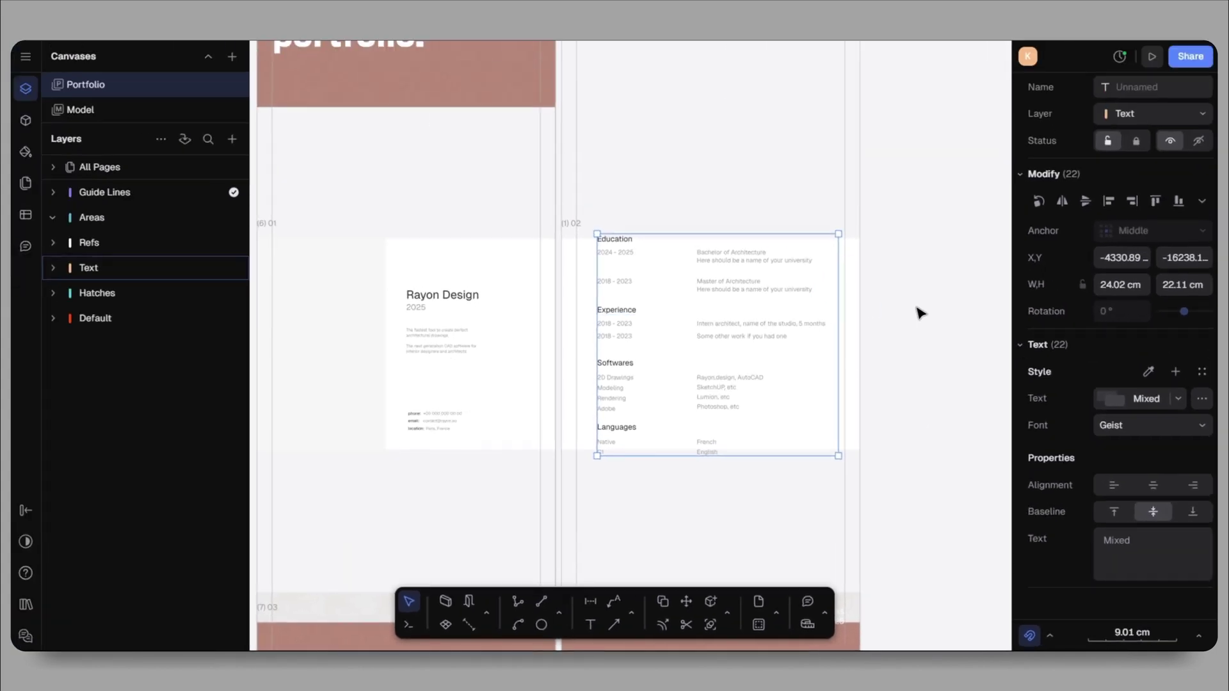
pyautogui.click(920, 313)
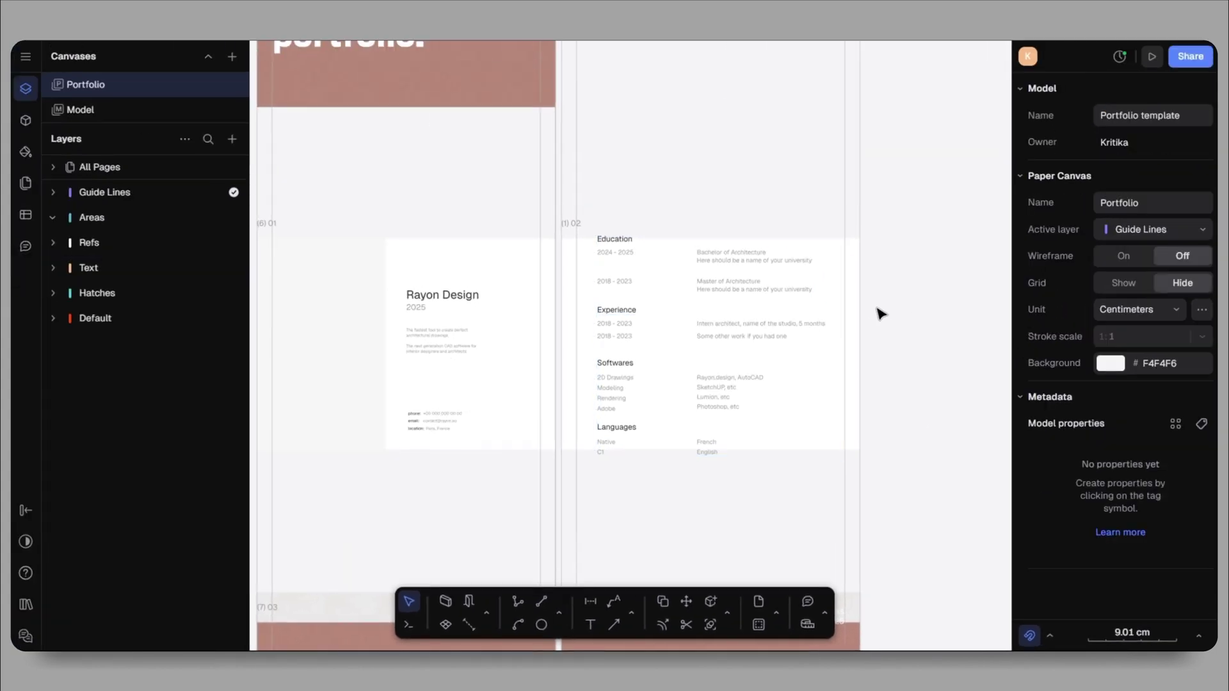
pyautogui.scroll(3, 629, 259)
pyautogui.click(629, 259)
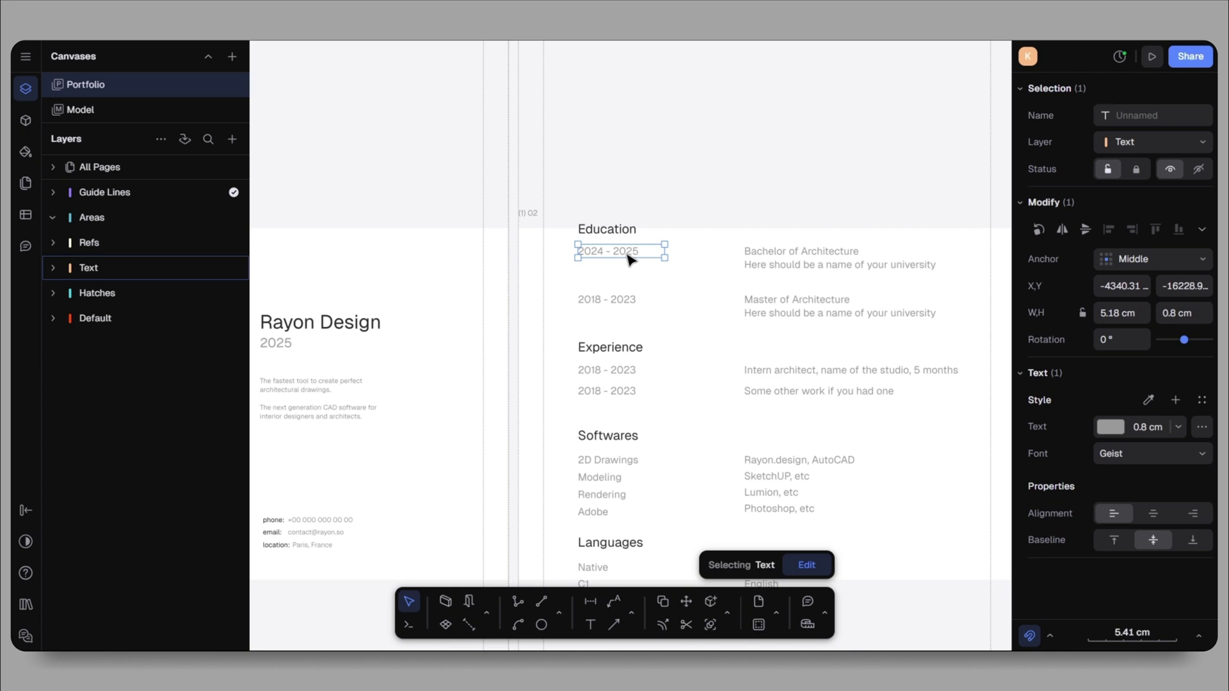
pyautogui.keyDown('shift'); pyautogui.click(787, 262); pyautogui.keyUp('shift')
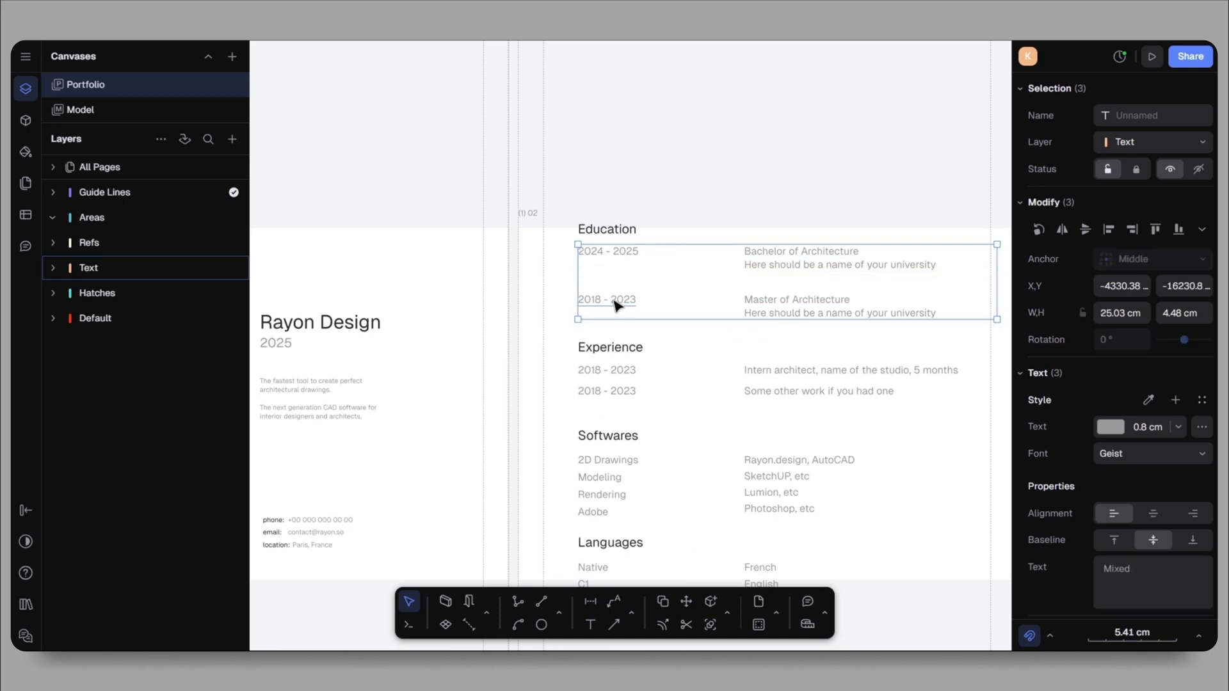
pyautogui.keyDown('shift'); pyautogui.click(625, 393); pyautogui.keyUp('shift')
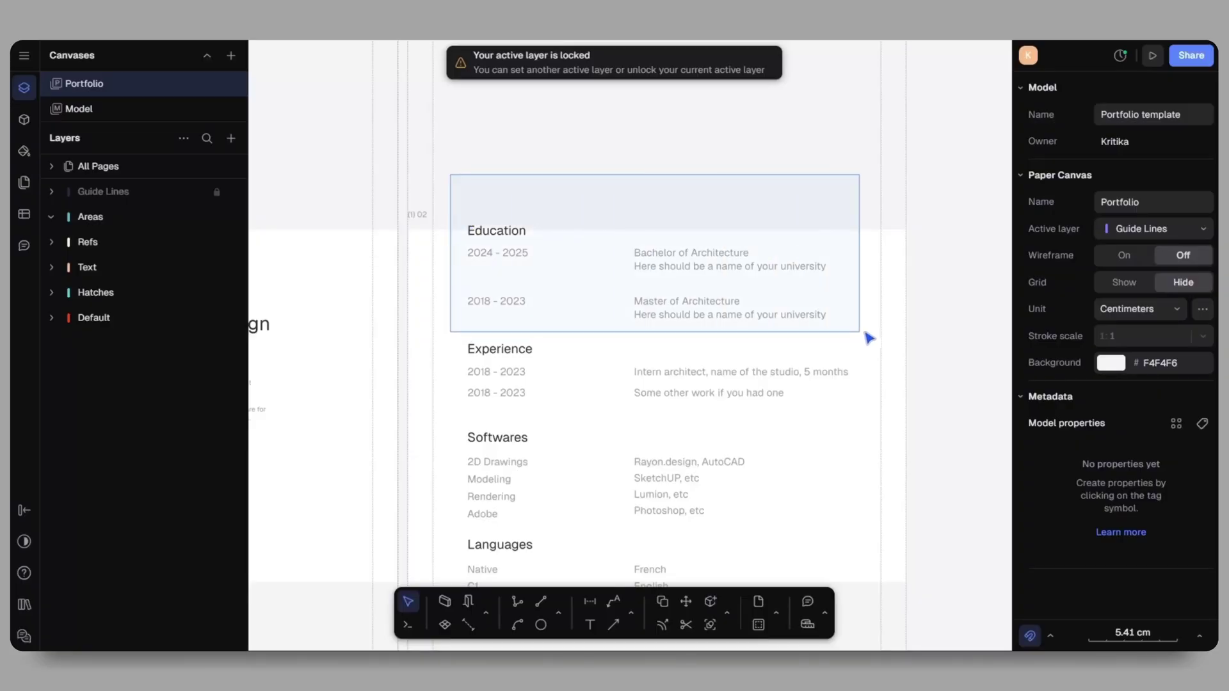
# Move the Education block's 2018 - 2023 date and Master of Architecture entry up
pyautogui.moveTo(964, 343); pyautogui.dragTo(964, 344)
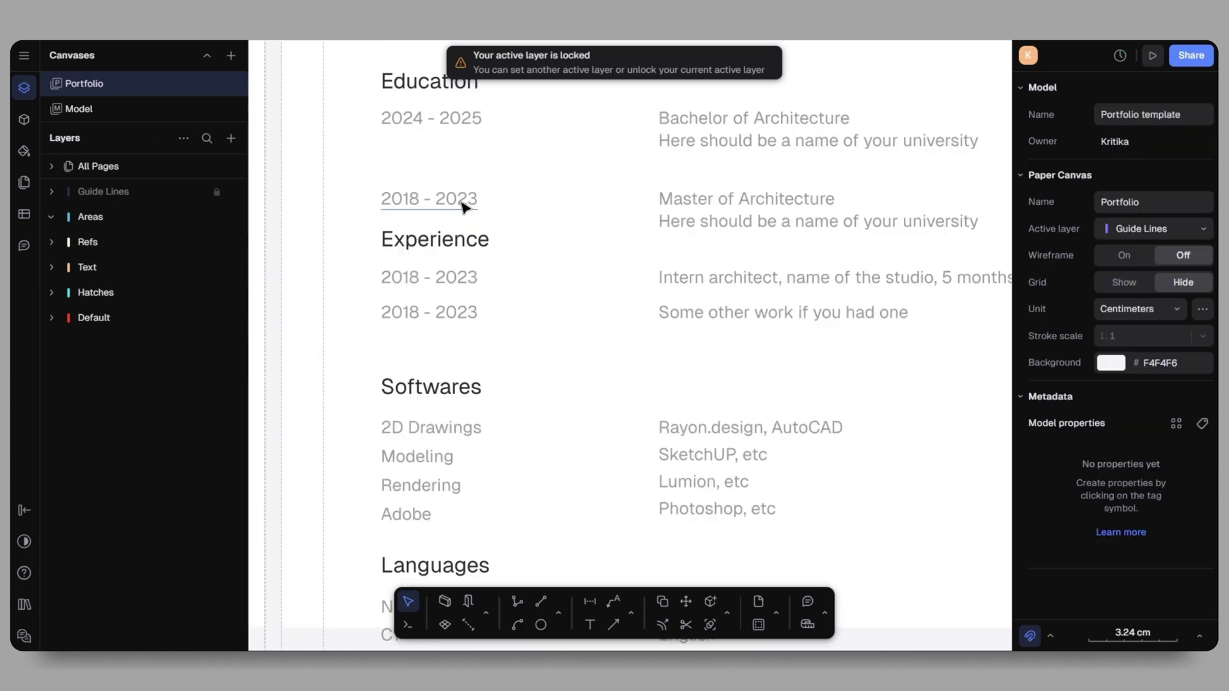
pyautogui.moveTo(459, 201); pyautogui.dragTo(459, 179)
pyautogui.moveTo(720, 224); pyautogui.dragTo(709, 189)
# Marquee-select the Softwares and Languages texts and the dates column below them
pyautogui.moveTo(464, 315); pyautogui.dragTo(614, 421)
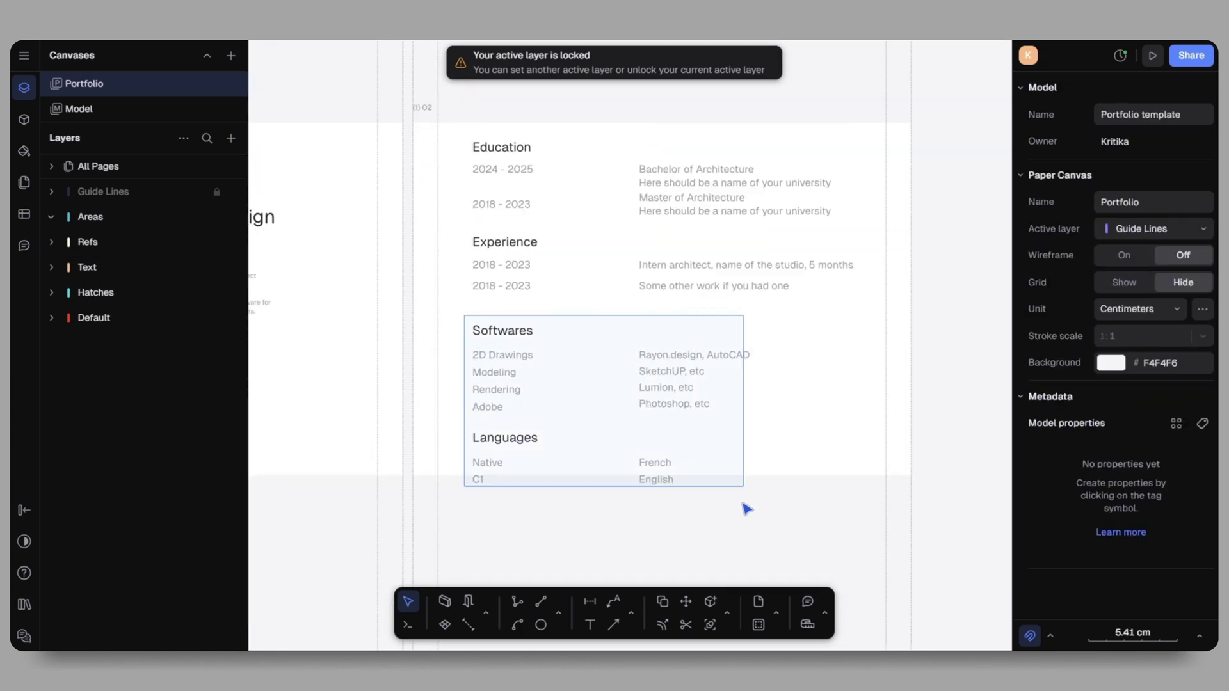
pyautogui.moveTo(858, 523); pyautogui.dragTo(860, 522)
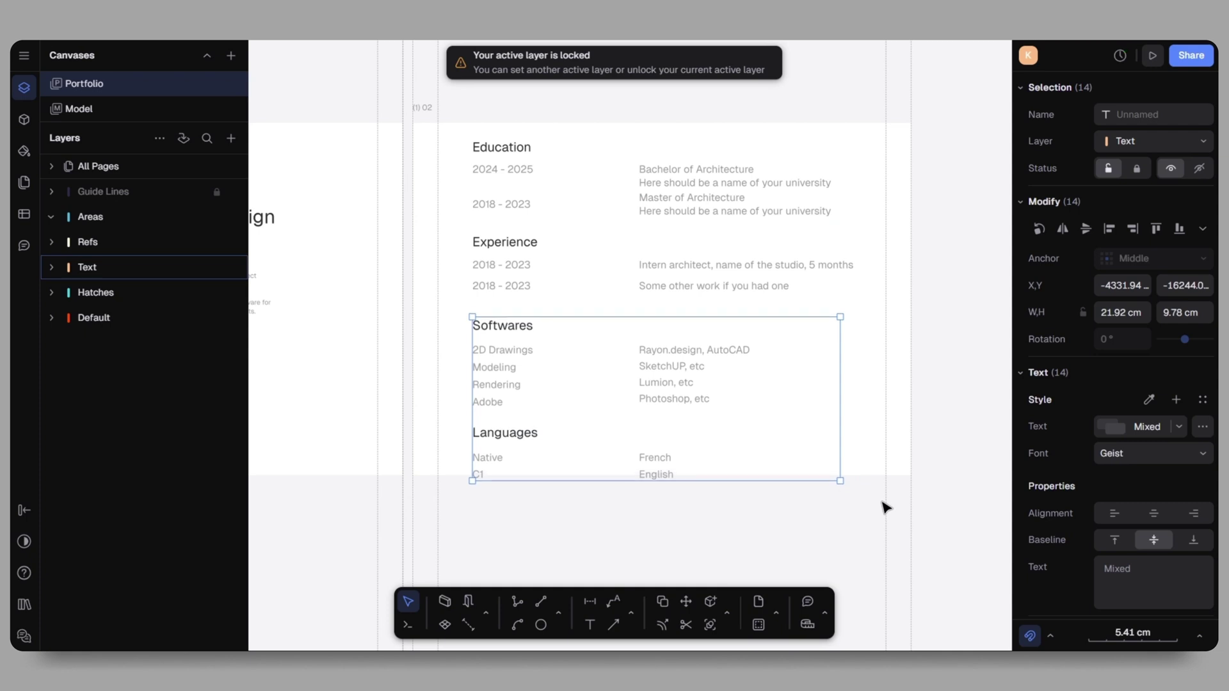
pyautogui.scroll(-3, 883, 507)
pyautogui.moveTo(576, 197); pyautogui.dragTo(647, 470)
pyautogui.scroll(3, 597, 256)
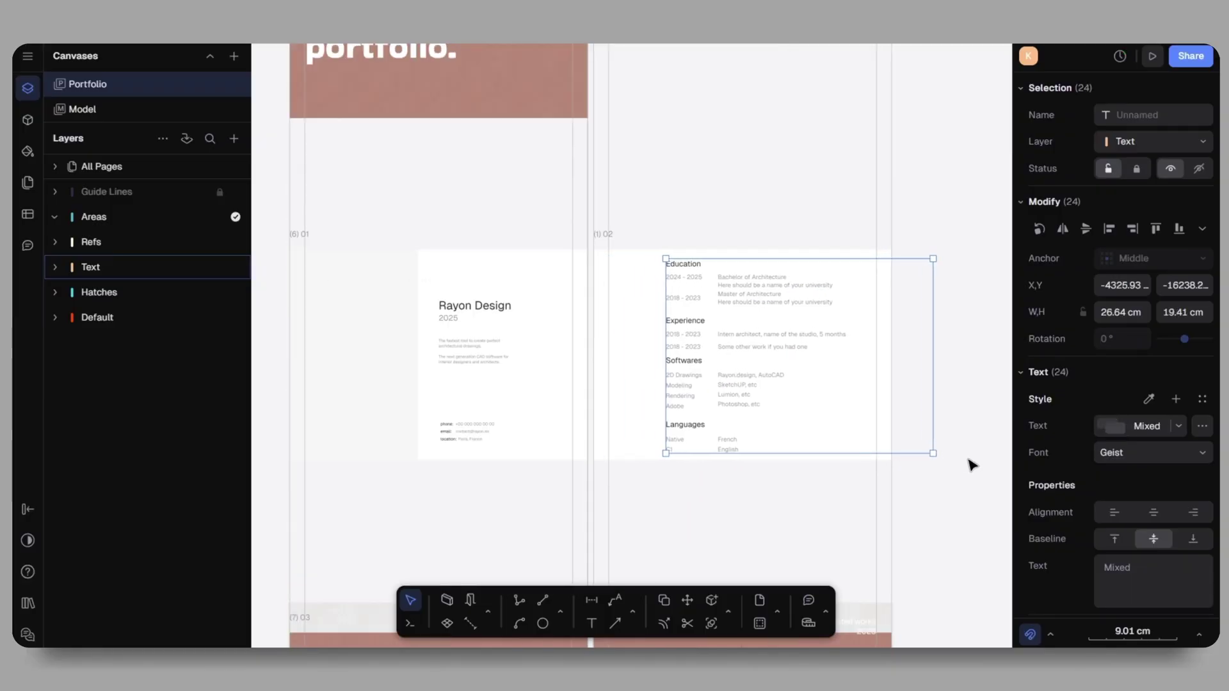
# Nudge the CV texts right and move the hatched placeholder onto the right page
pyautogui.press('Right')
pyautogui.press('Right')
pyautogui.click(360, 338)
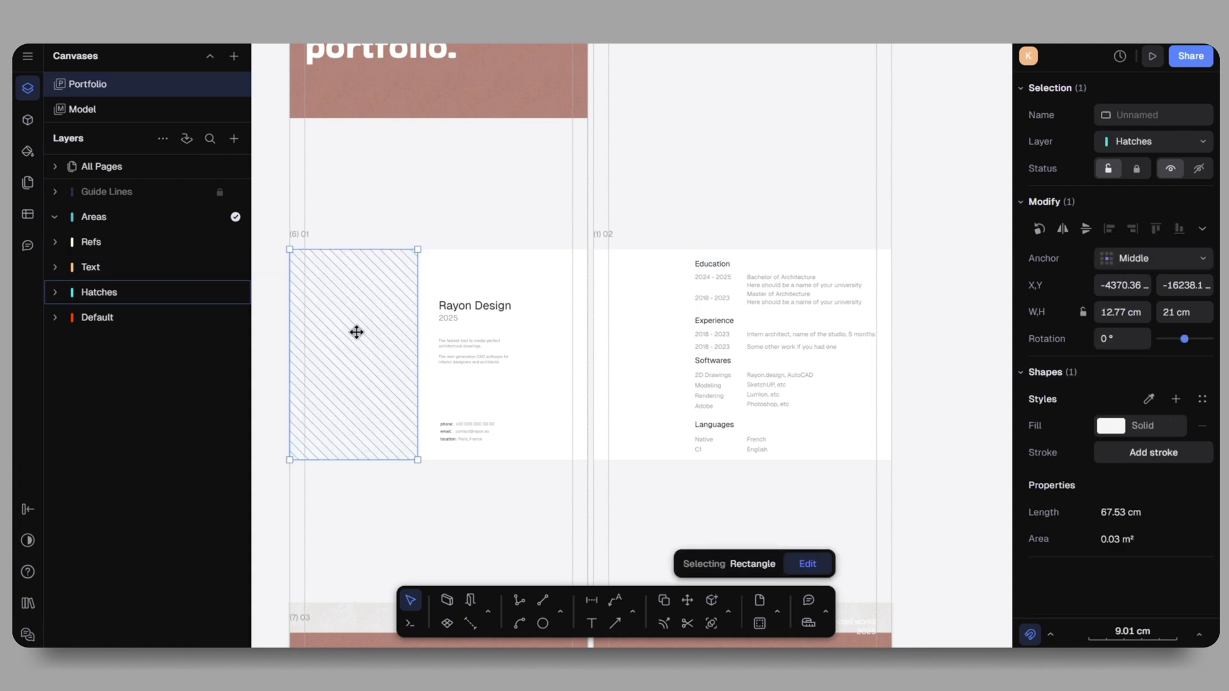
pyautogui.moveTo(357, 332)
pyautogui.mouseDown()
pyautogui.moveTo(340, 318)
pyautogui.moveTo(671, 328)
pyautogui.mouseUp()
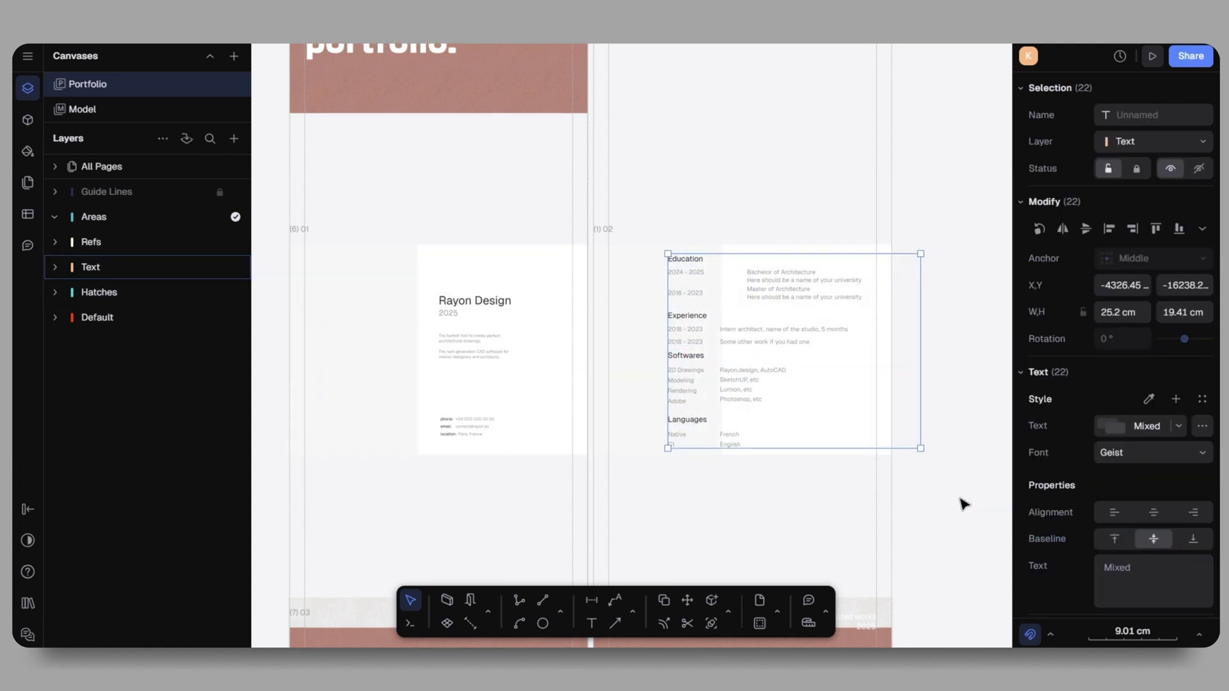
# Select both Education description texts together
pyautogui.click(919, 525)
pyautogui.scroll(5, 790, 363)
pyautogui.scroll(-5, 749, 336)
pyautogui.scroll(5, 745, 277)
pyautogui.click(744, 281)
pyautogui.keyDown('shift'); pyautogui.click(759, 255); pyautogui.keyUp('shift')
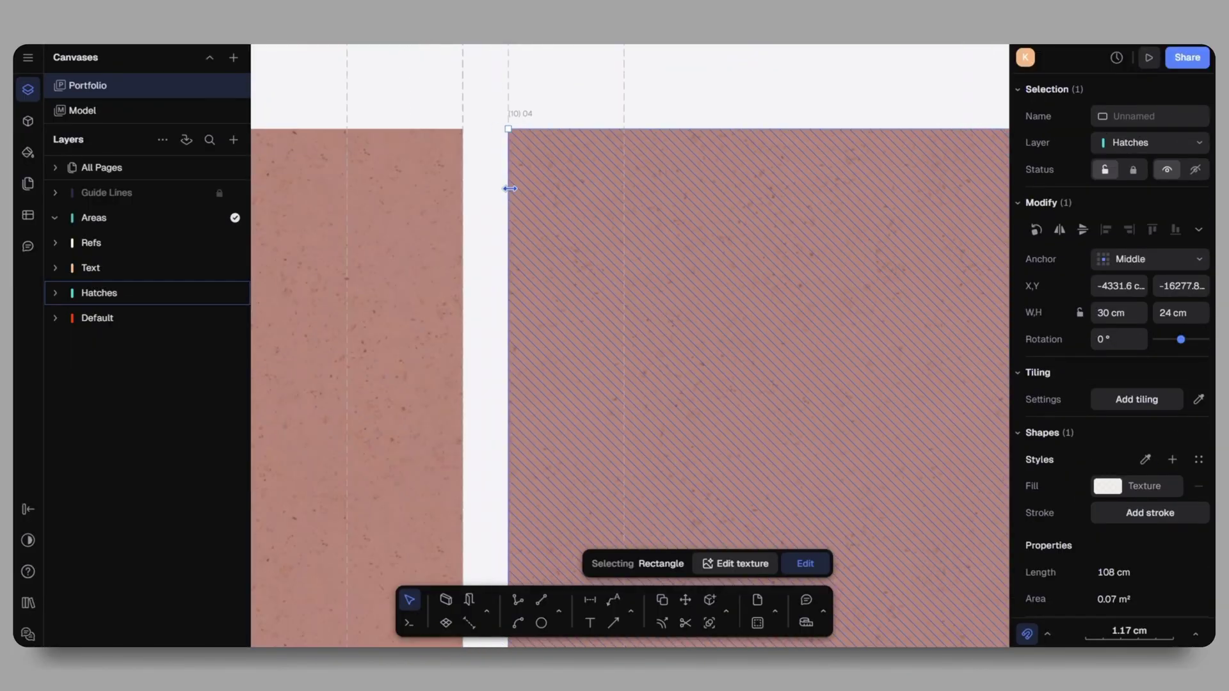
# Raise the Apartment Renovation title and add a 'Forest road 12' text in the title's style
pyautogui.scroll(-10, 506, 189)
pyautogui.scroll(8, 608, 329)
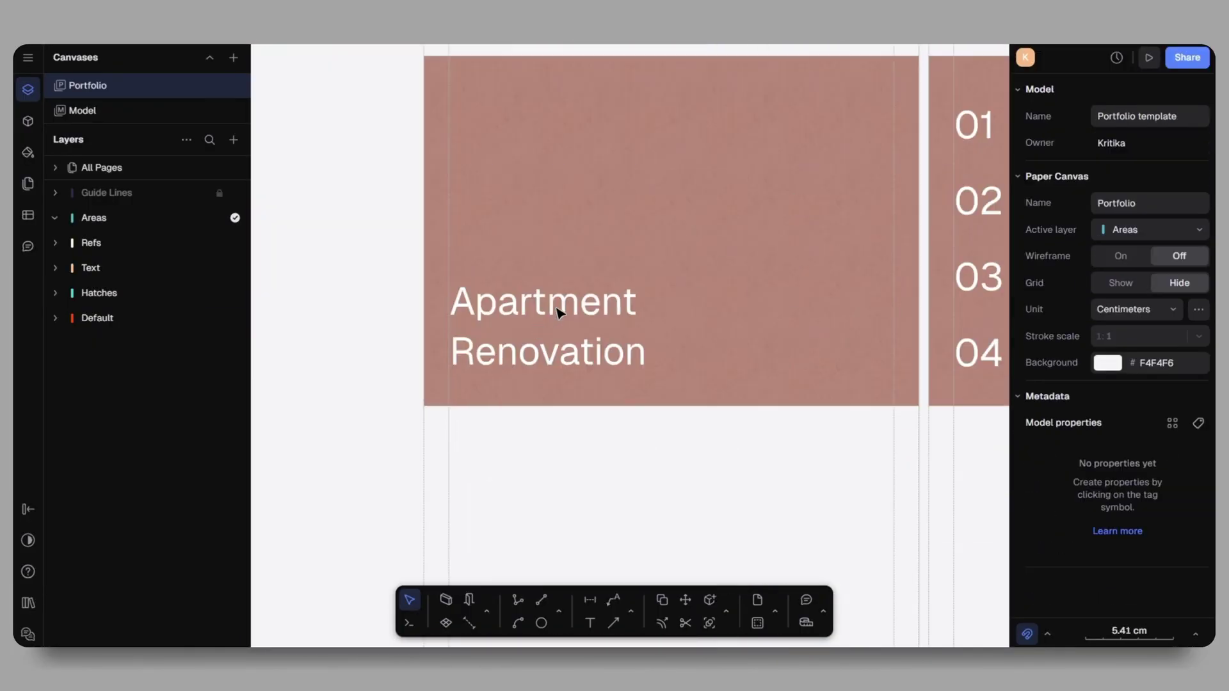
pyautogui.moveTo(557, 312); pyautogui.dragTo(560, 259)
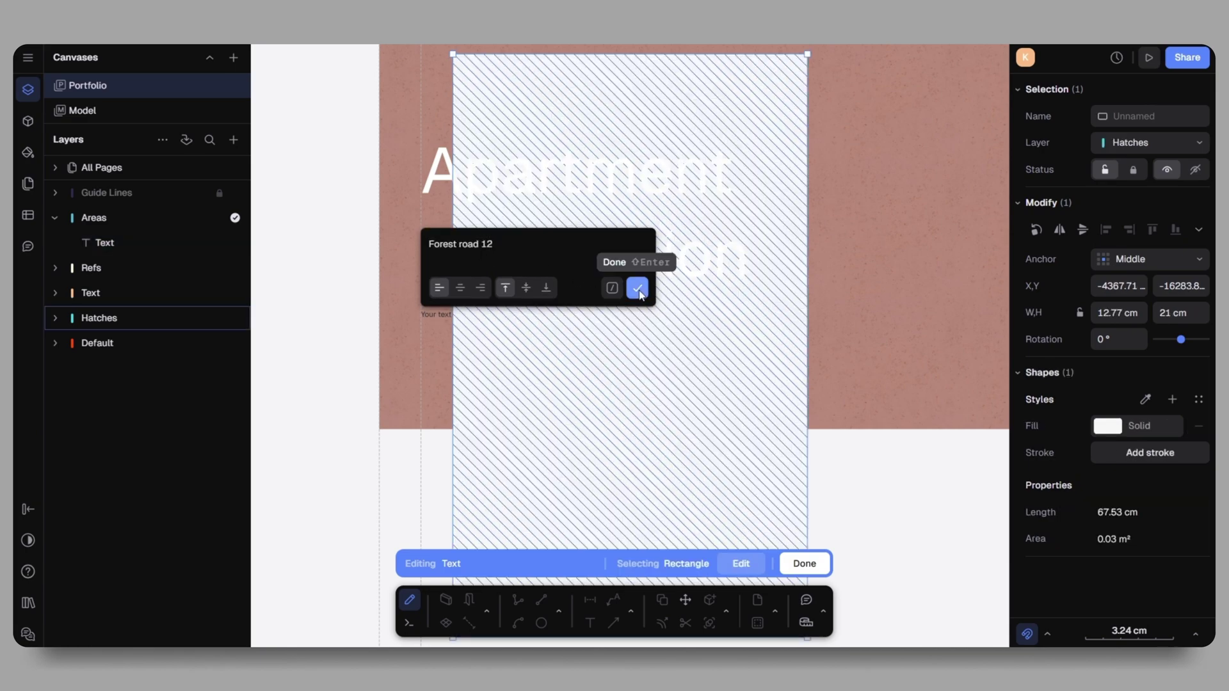
pyautogui.click(636, 287)
pyautogui.click(1121, 336)
pyautogui.click(787, 148)
# Set the Forest road 12 text size to 0.8 cm
pyautogui.click(263, 278)
pyautogui.scroll(-3, 262, 278)
pyautogui.click(535, 349)
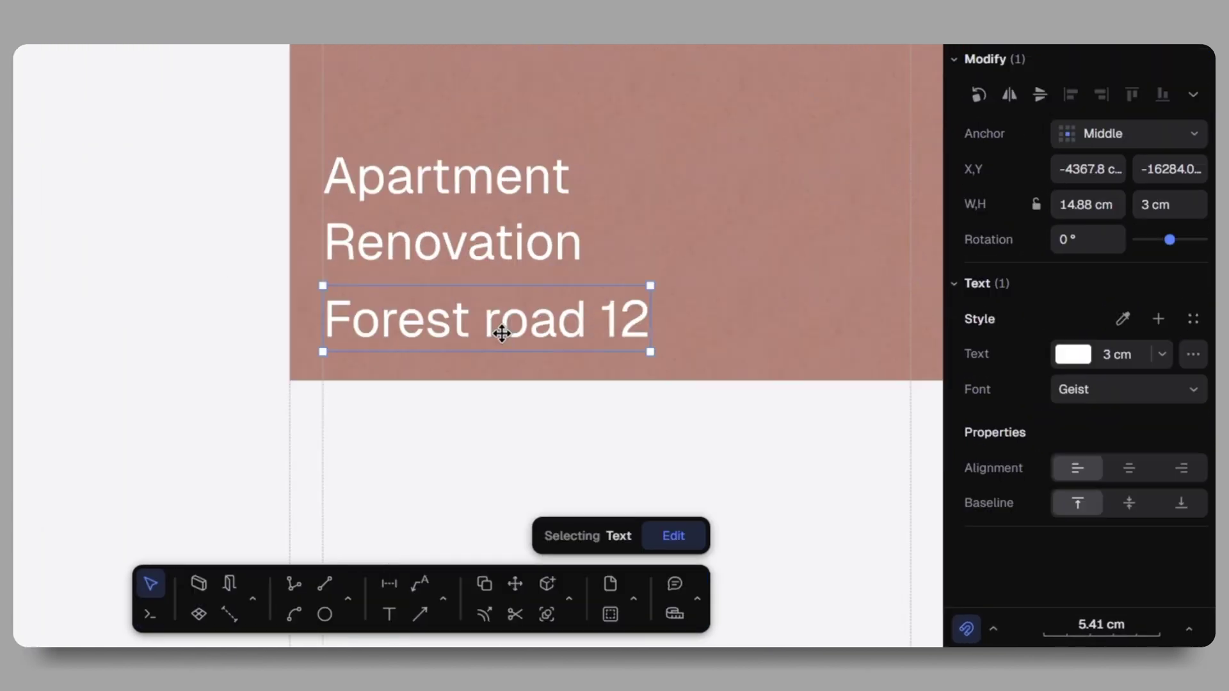
pyautogui.write('0.8')
pyautogui.press('Return')
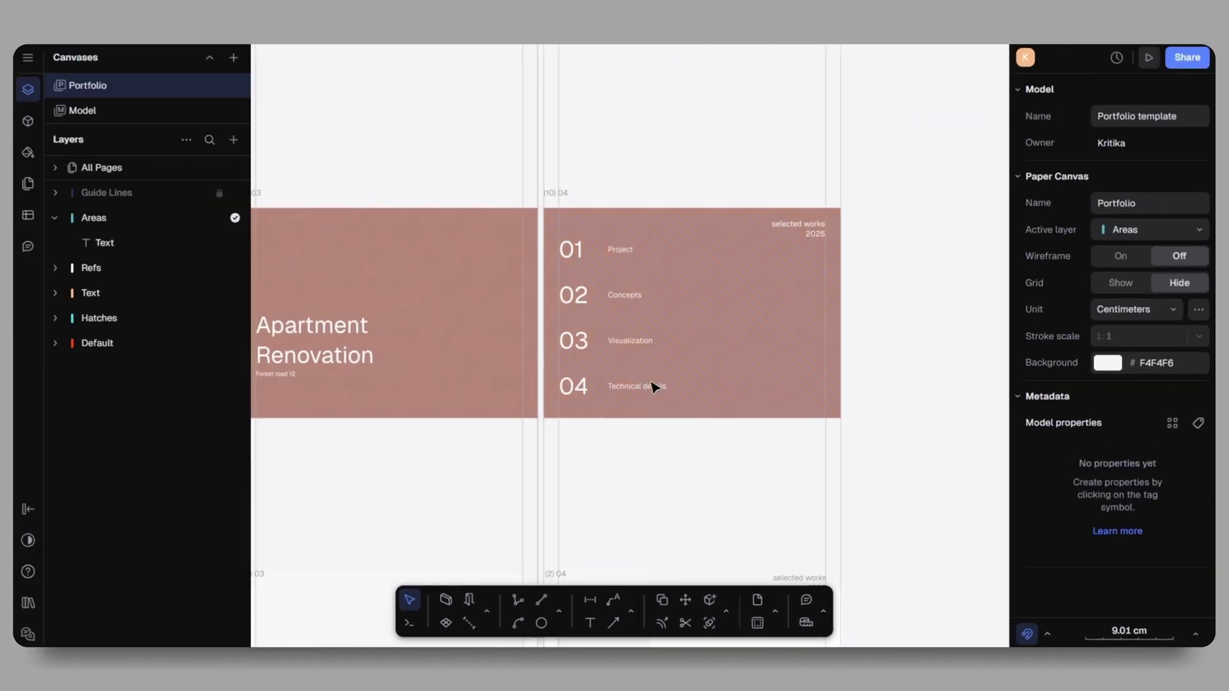
# Rename the 01 Project contents entry to Demolition
pyautogui.scroll(2, 643, 358)
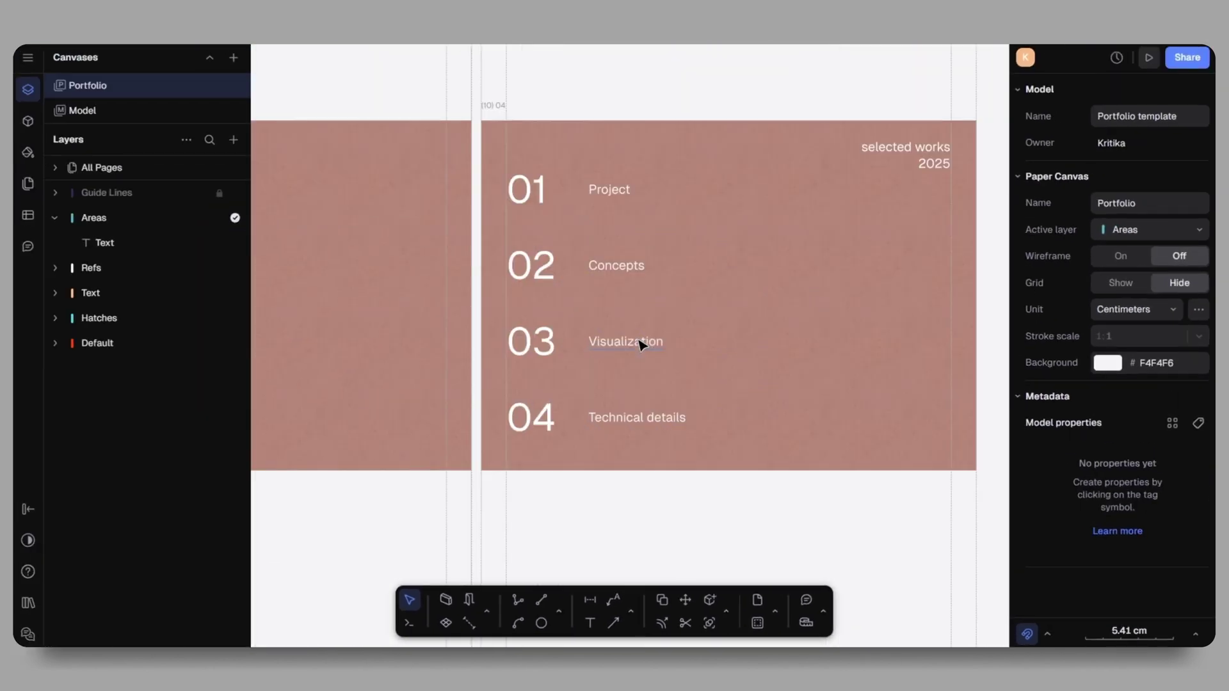
pyautogui.doubleClick(611, 191)
pyautogui.press('BackSpace')
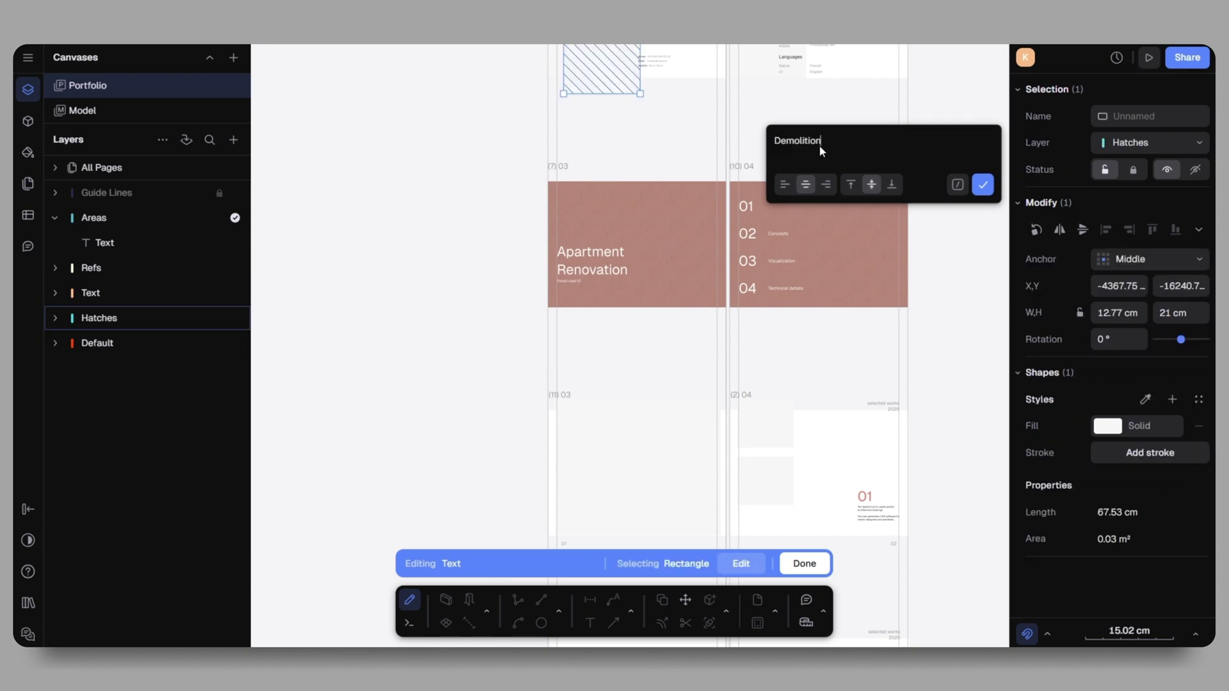
pyautogui.click(981, 186)
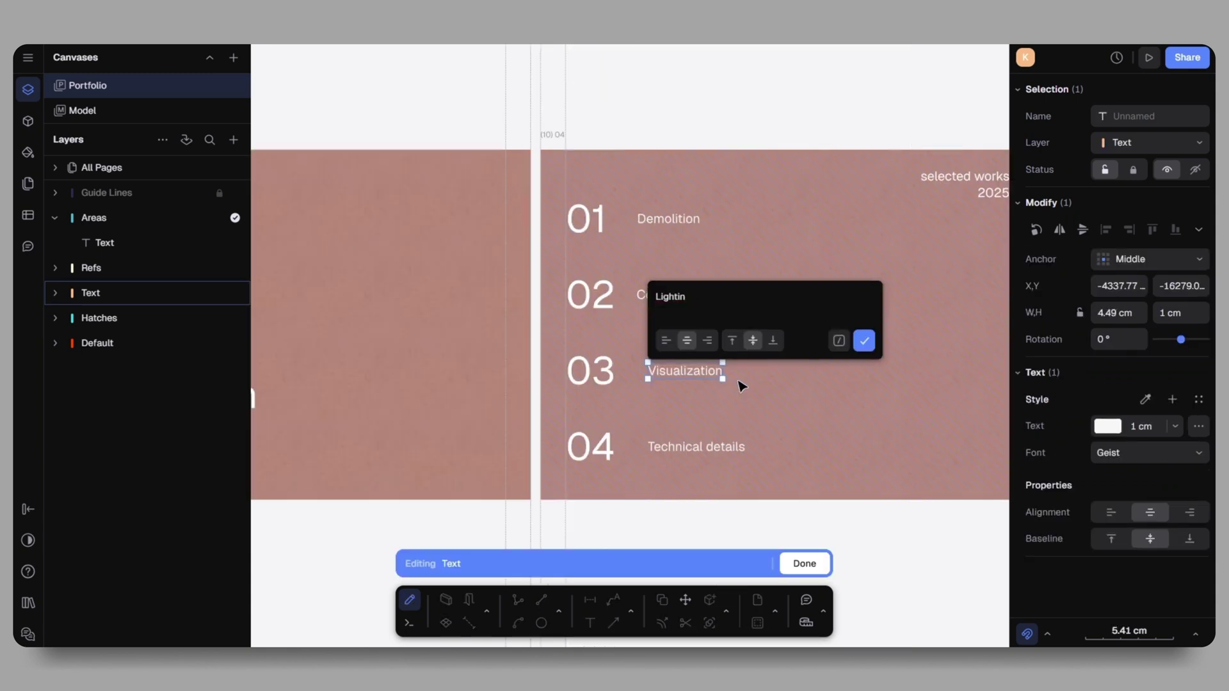
# Finish the 03 Lighting entry and select the 04 Furnishing text
pyautogui.write('g')
pyautogui.press('Return')
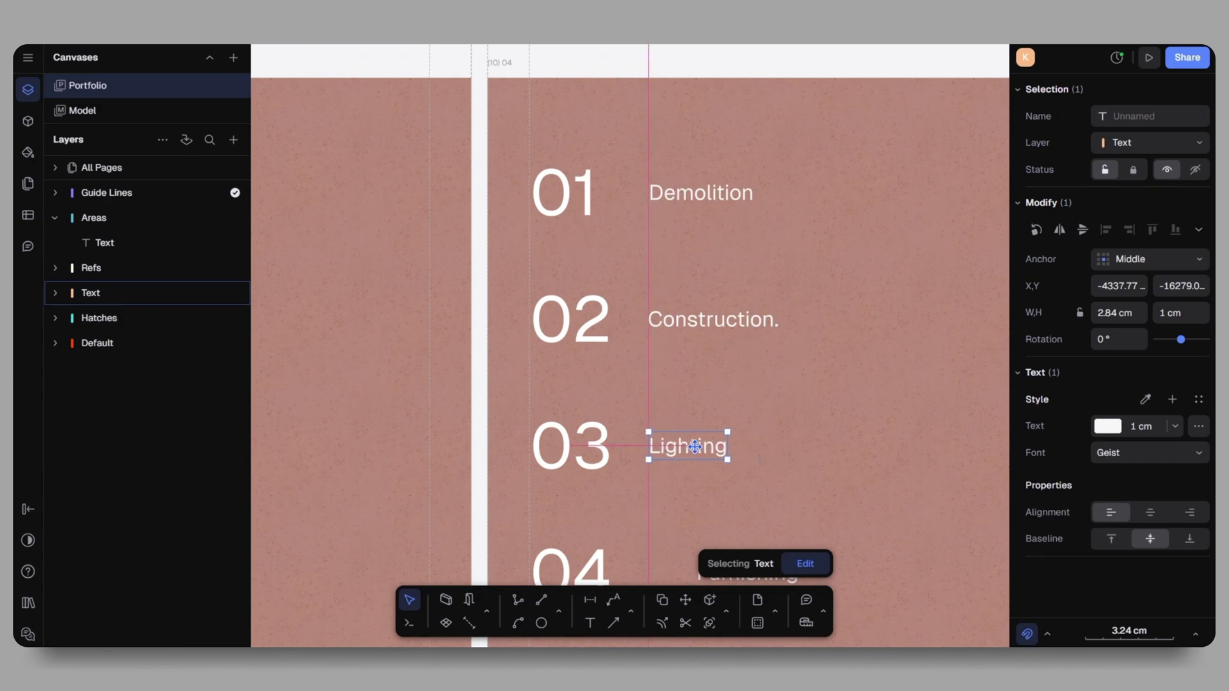
pyautogui.scroll(-3, 695, 447)
pyautogui.moveTo(699, 538); pyautogui.dragTo(691, 439, button='middle')
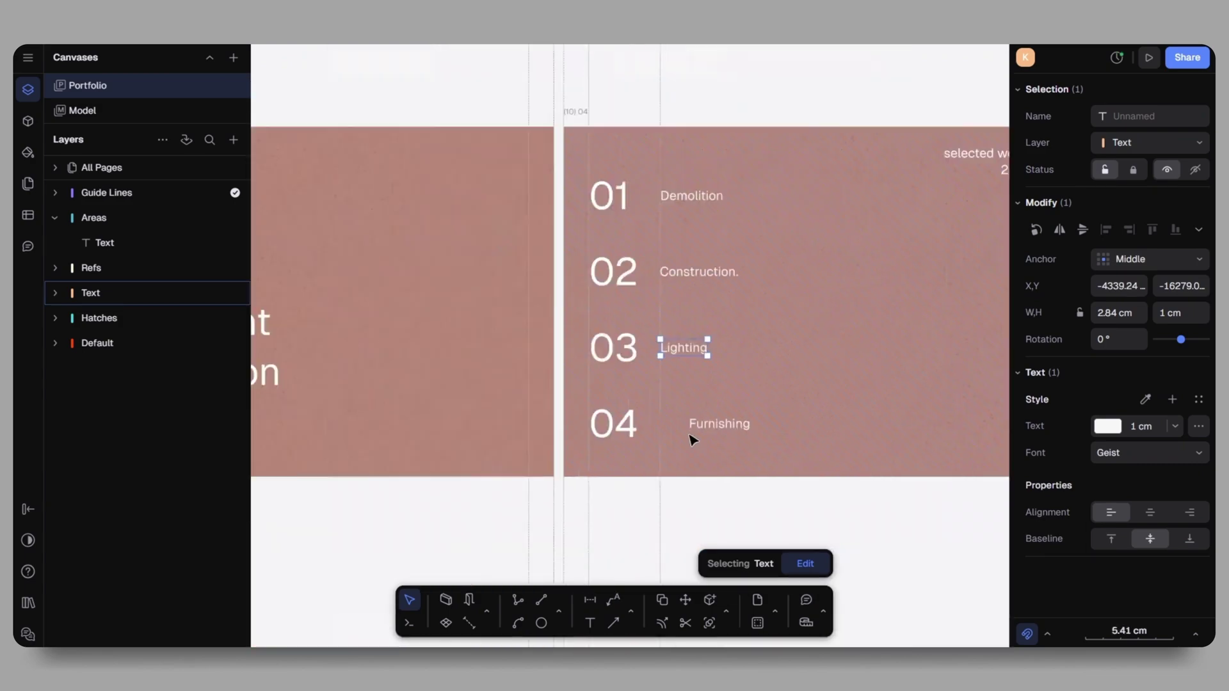
pyautogui.scroll(3, 691, 439)
pyautogui.click(749, 418)
pyautogui.scroll(-3, 704, 416)
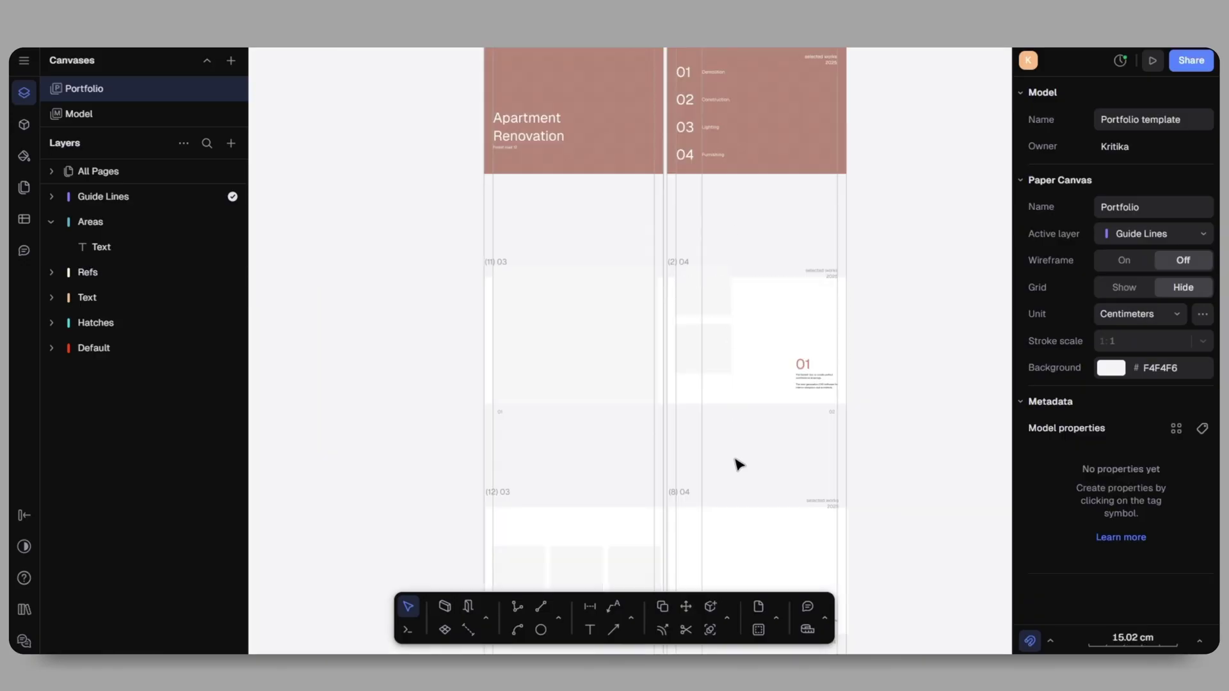
# Drag the hatched Refs placeholder's top edge down so it stands 18.38 cm tall
pyautogui.click(703, 249)
pyautogui.click(536, 310)
pyautogui.scroll(5, 522, 299)
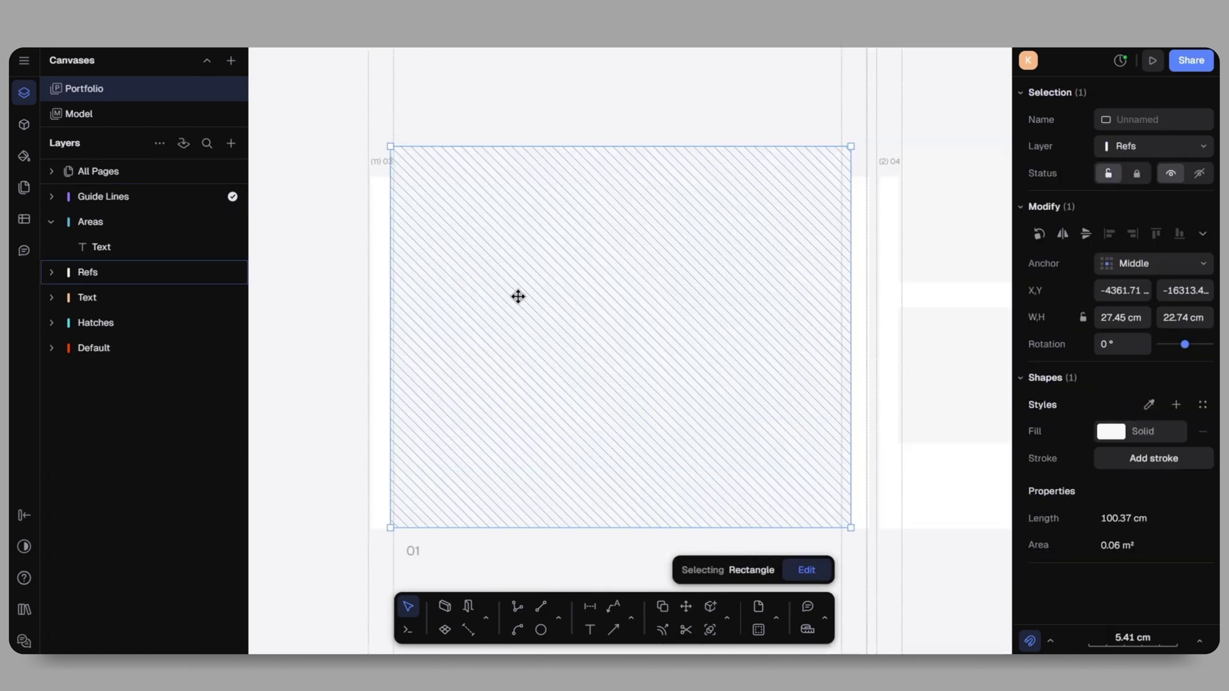
pyautogui.scroll(3, 451, 220)
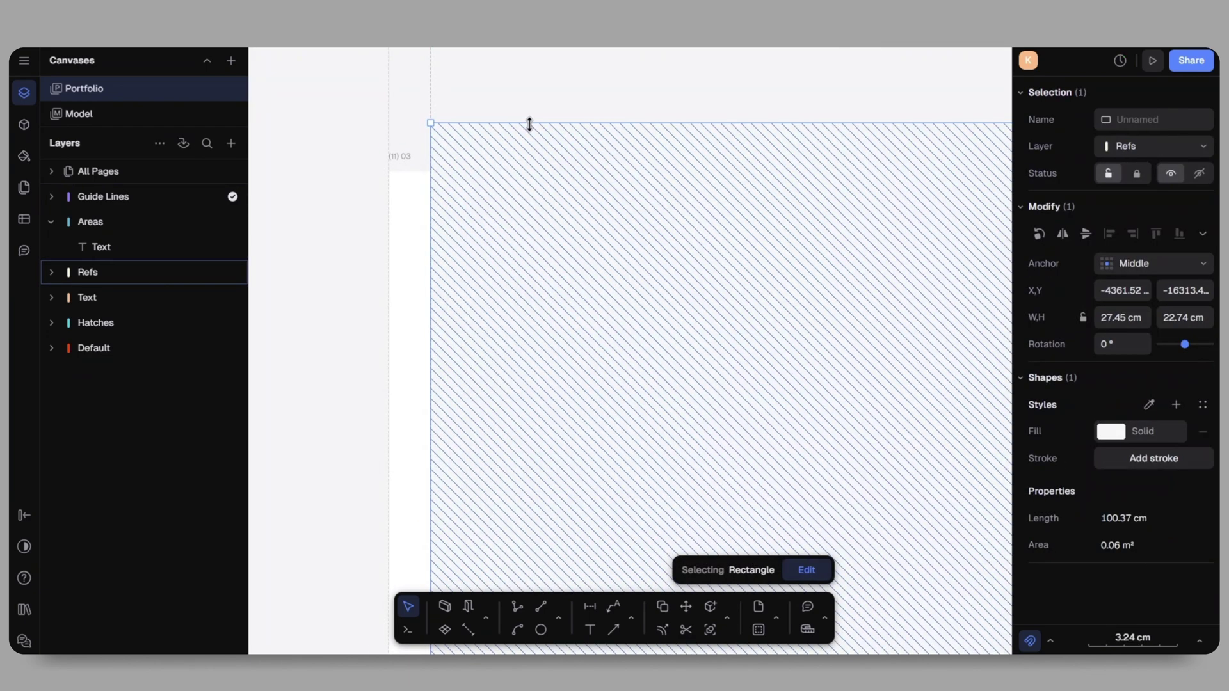
pyautogui.moveTo(529, 123); pyautogui.dragTo(514, 224)
pyautogui.scroll(-5, 510, 145)
pyautogui.scroll(4, 536, 274)
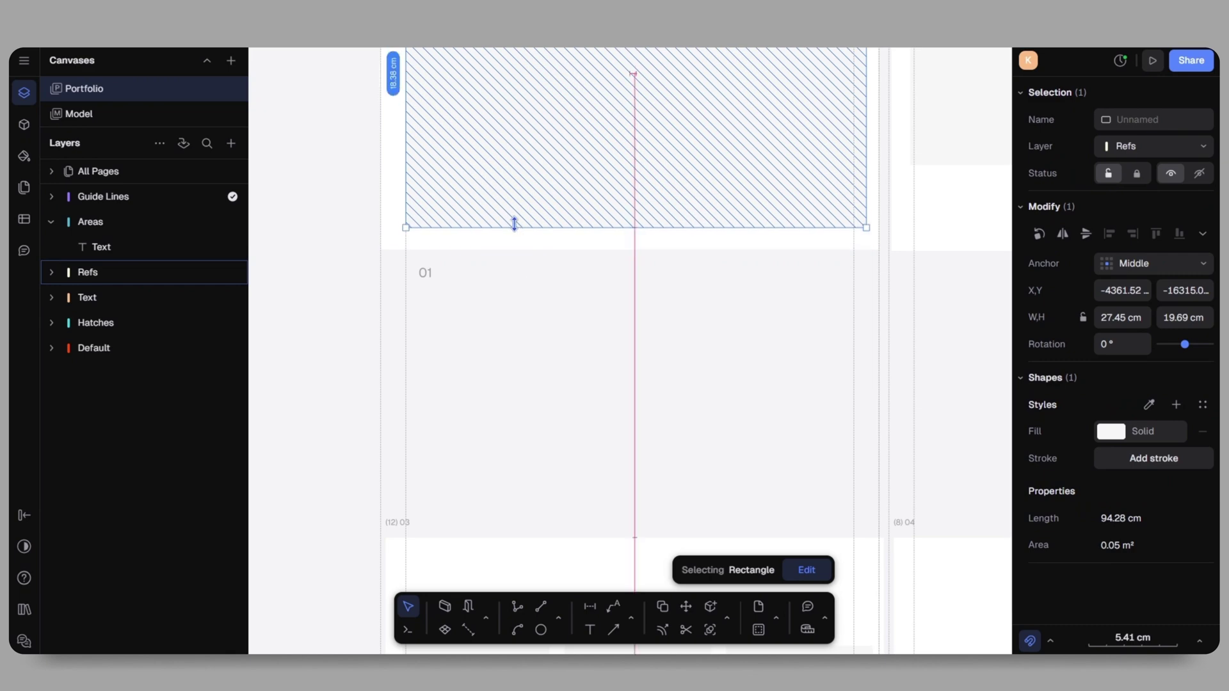
pyautogui.moveTo(716, 256); pyautogui.dragTo(664, 420, button='middle')
pyautogui.scroll(3, 804, 258)
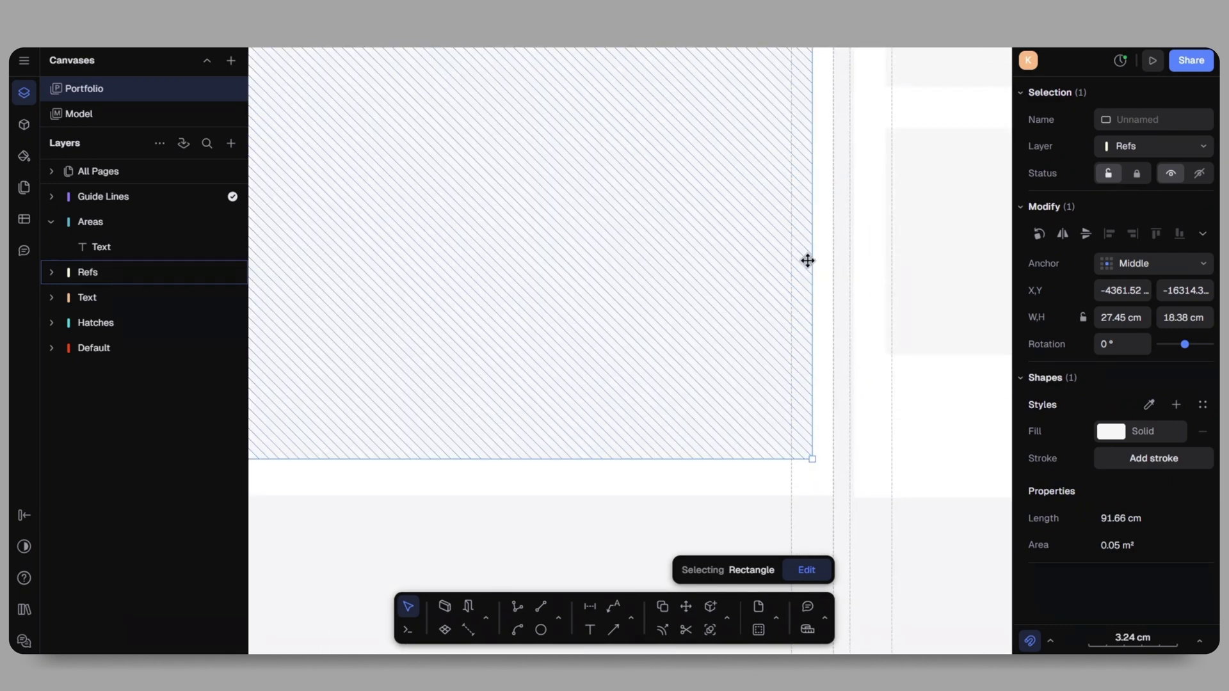
# Shift the hatched placeholder slightly left to align it
pyautogui.moveTo(807, 261); pyautogui.dragTo(788, 263)
pyautogui.scroll(-6, 830, 270)
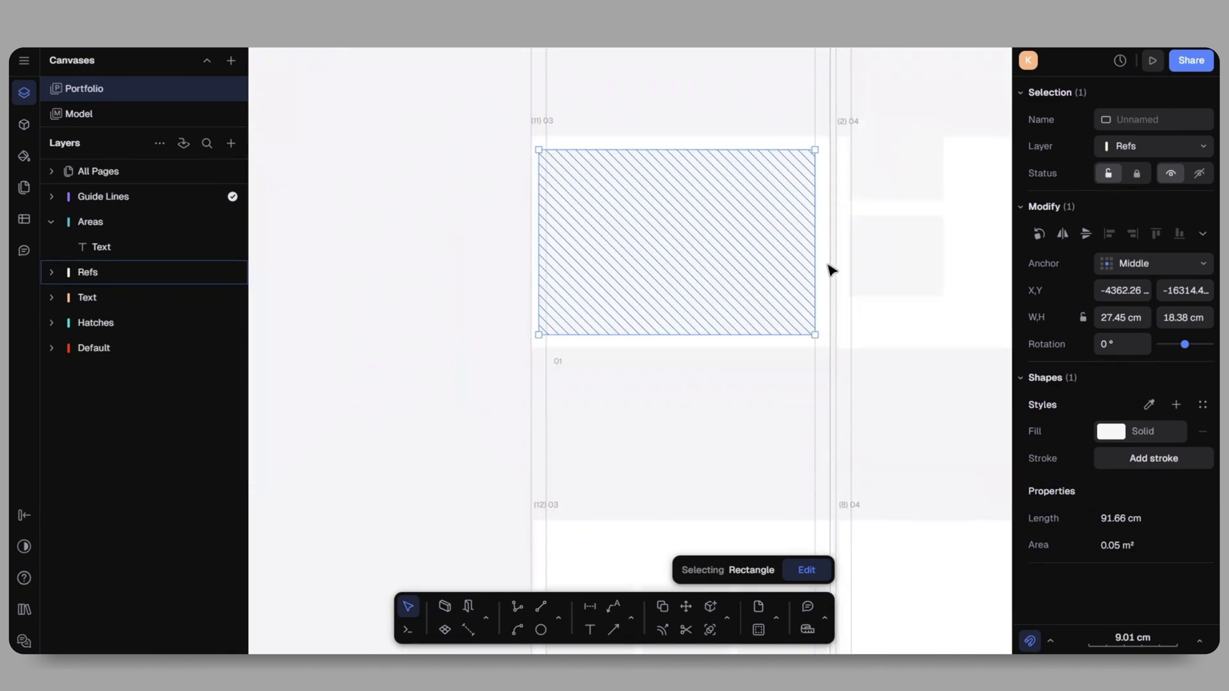
pyautogui.click(712, 386)
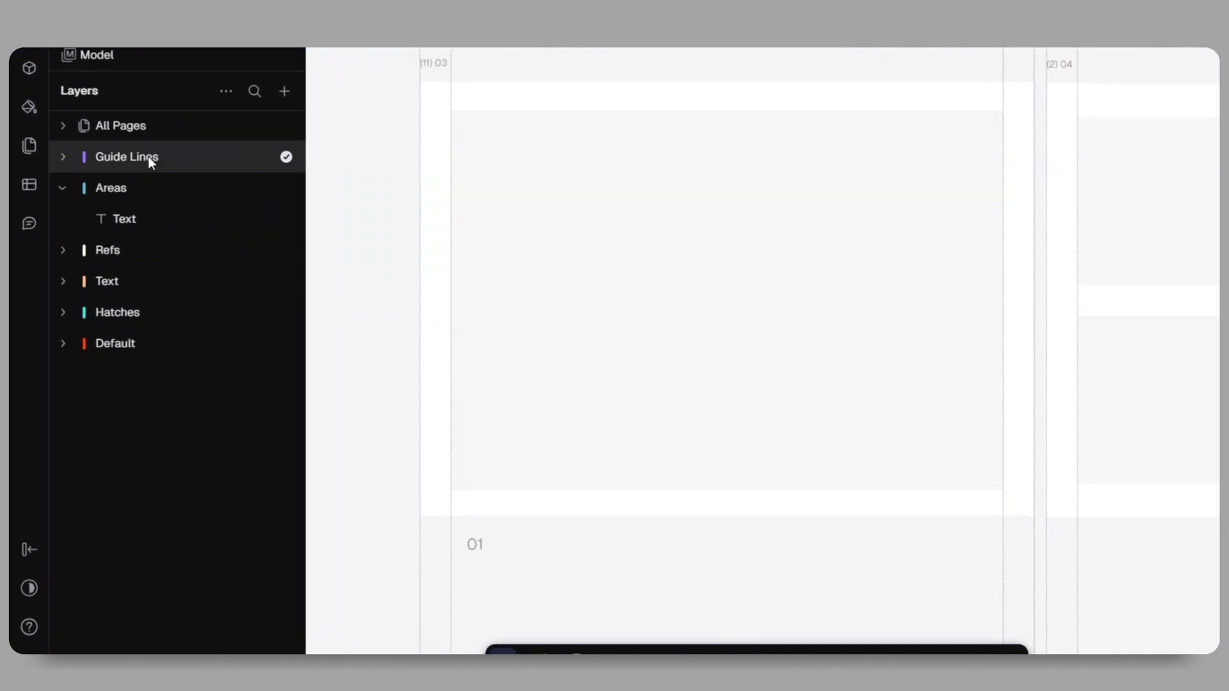
# Place a view of the Model canvas on page 01
pyautogui.click(293, 96)
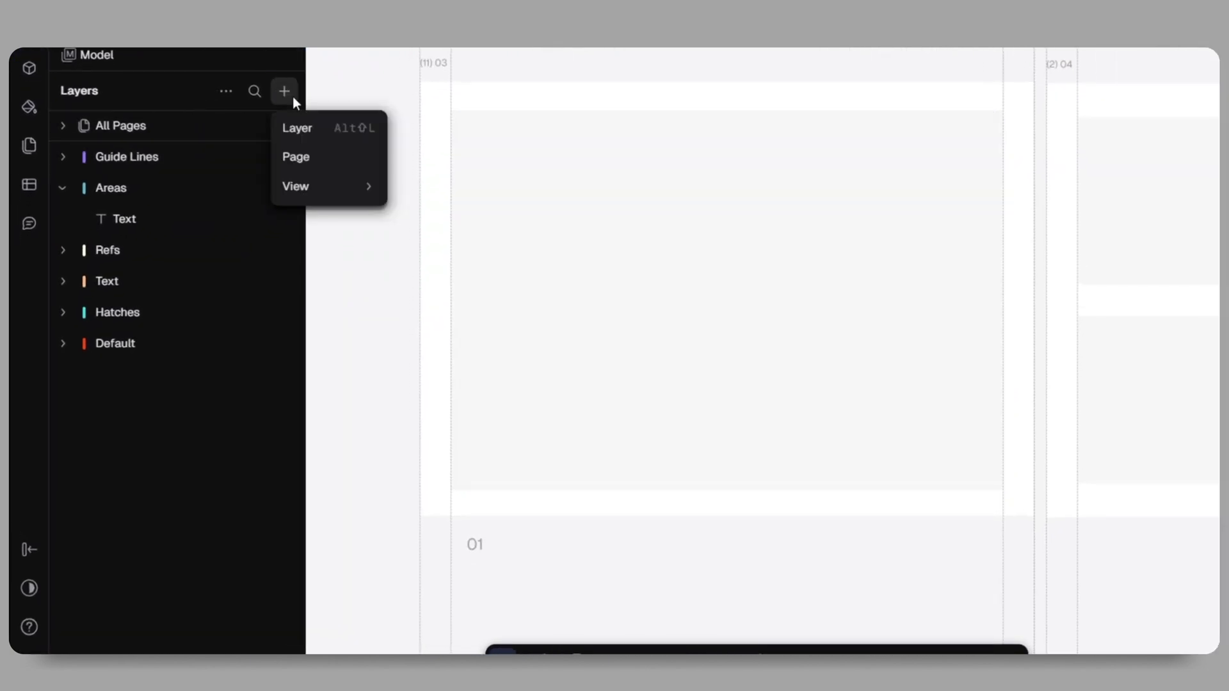
pyautogui.moveTo(302, 190)
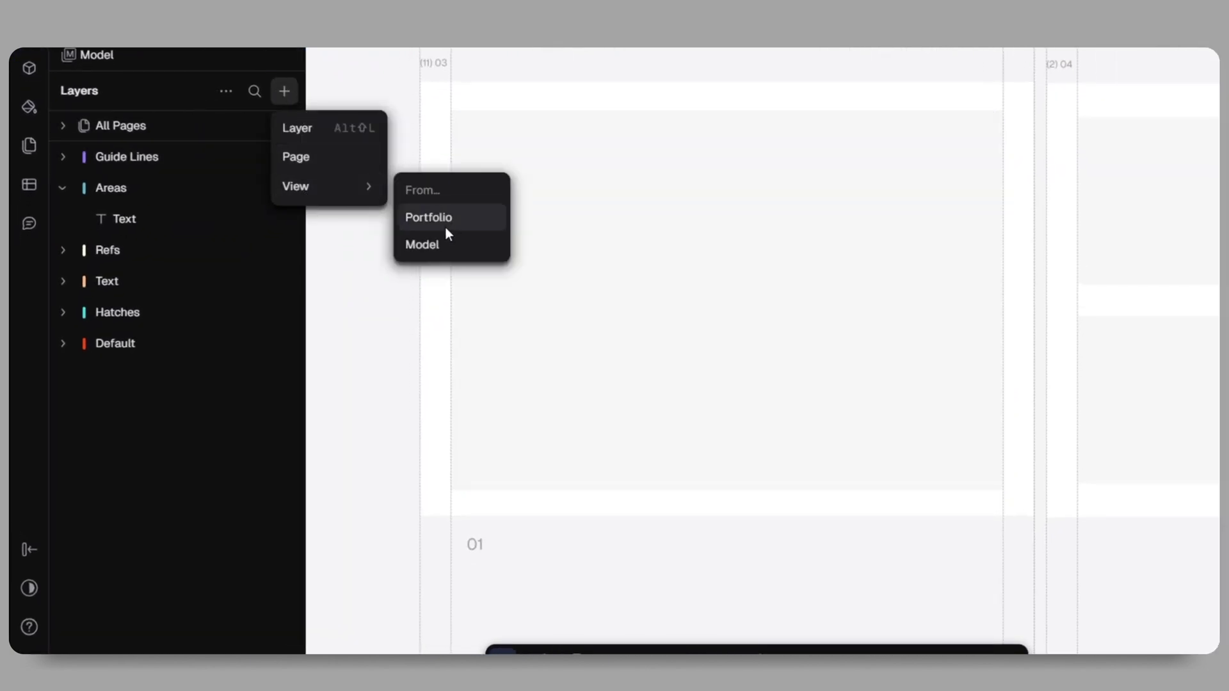
pyautogui.click(422, 247)
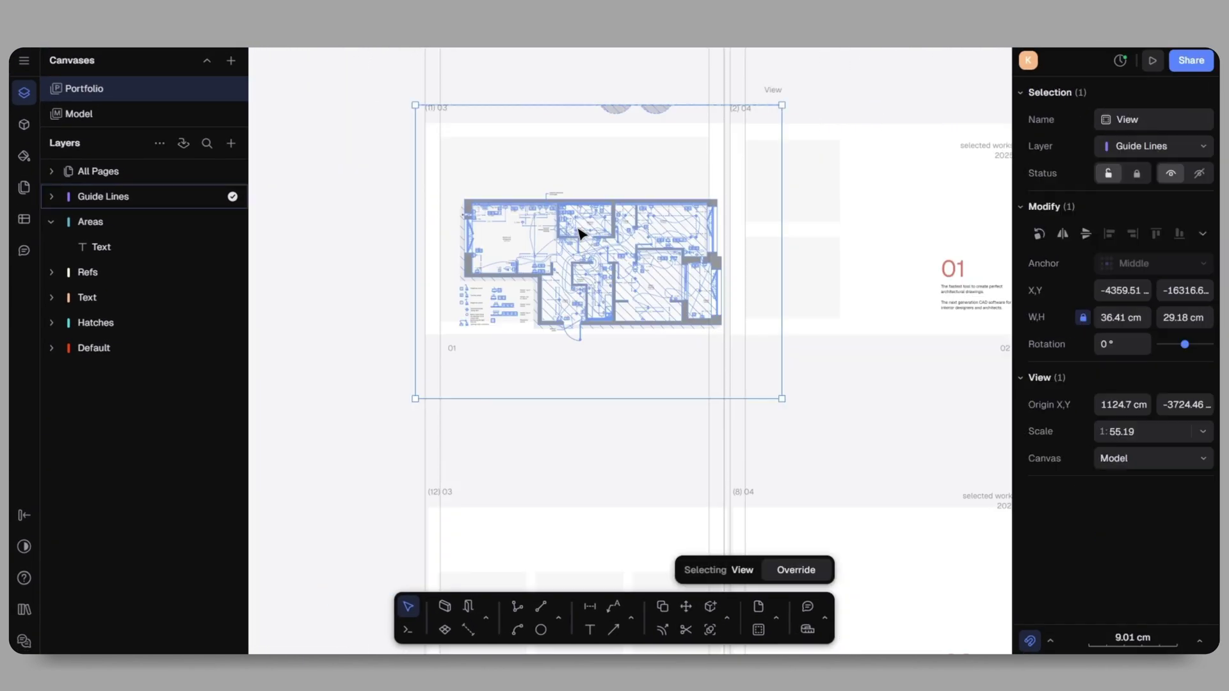
# Pan the view to the red-marked floor plan, clip it to 26.7 × 18.38 cm, and lock it
pyautogui.click(801, 571)
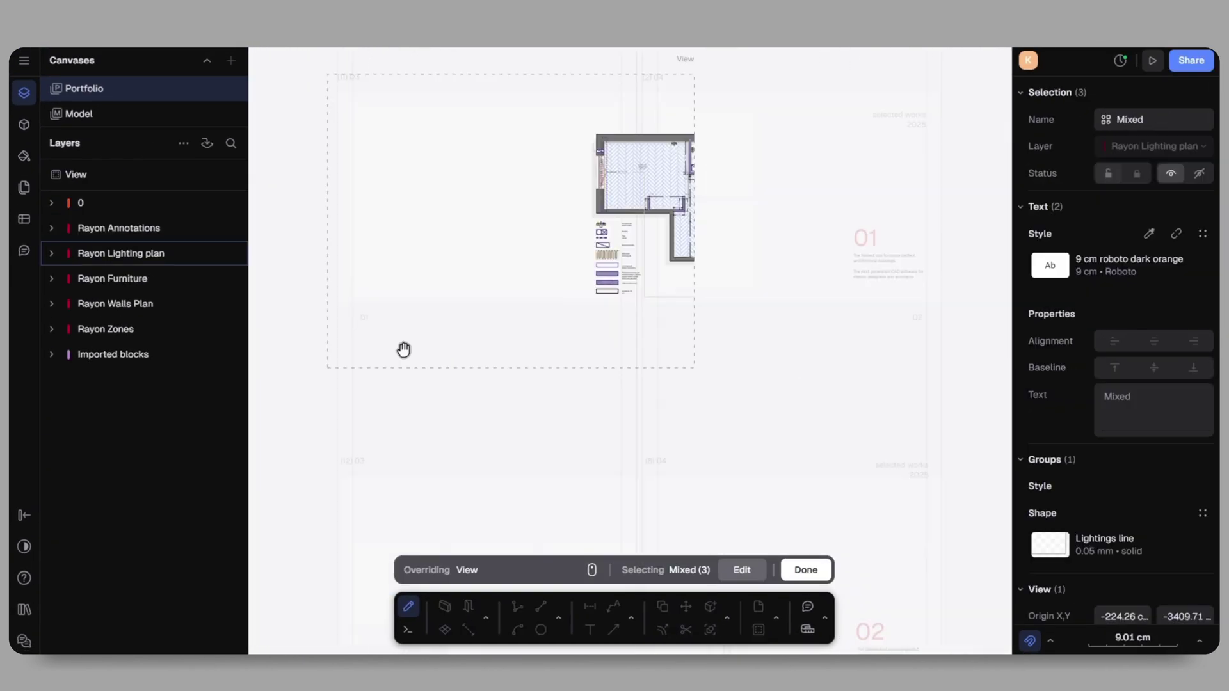
pyautogui.moveTo(403, 349); pyautogui.dragTo(529, 80, button='middle')
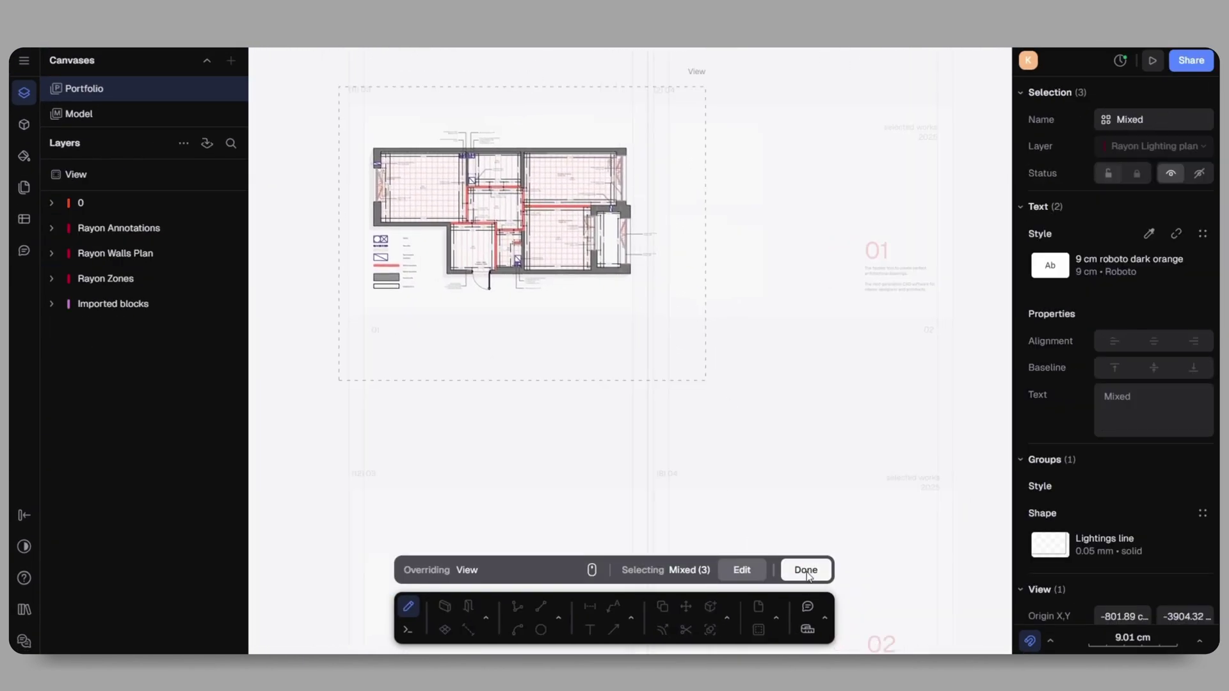
pyautogui.click(705, 382)
pyautogui.moveTo(704, 371); pyautogui.dragTo(643, 321)
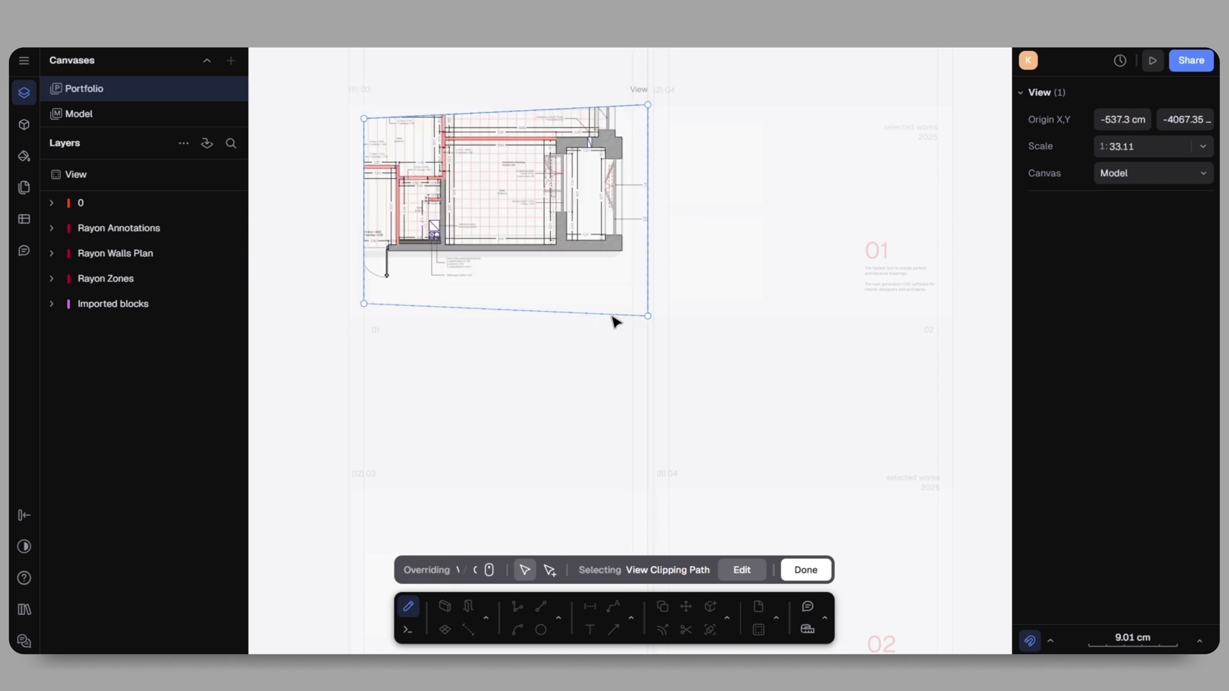
pyautogui.scroll(-5, 616, 322)
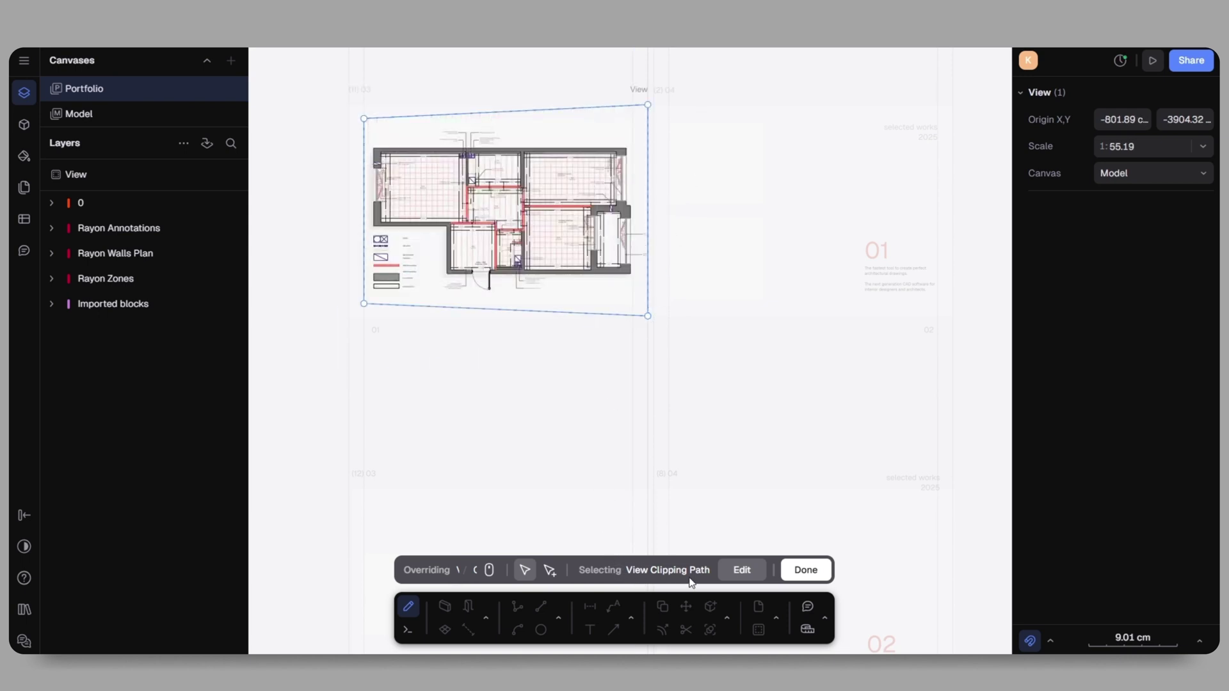
pyautogui.click(489, 569)
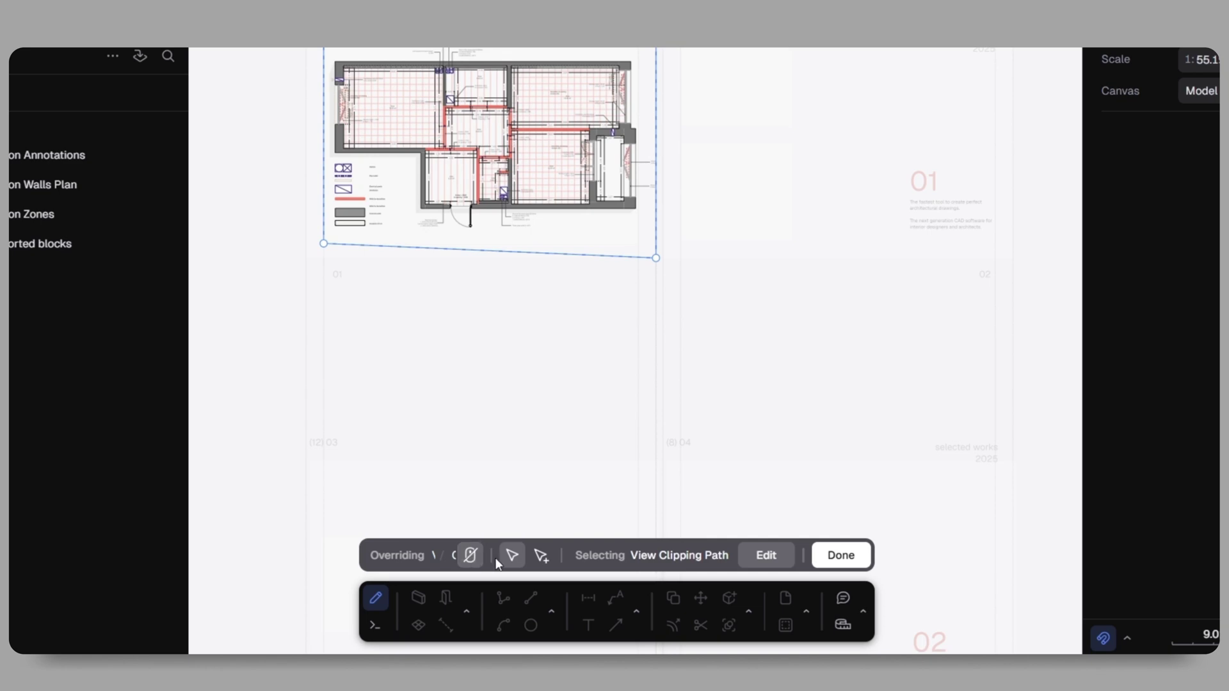
pyautogui.moveTo(655, 258); pyautogui.dragTo(655, 245)
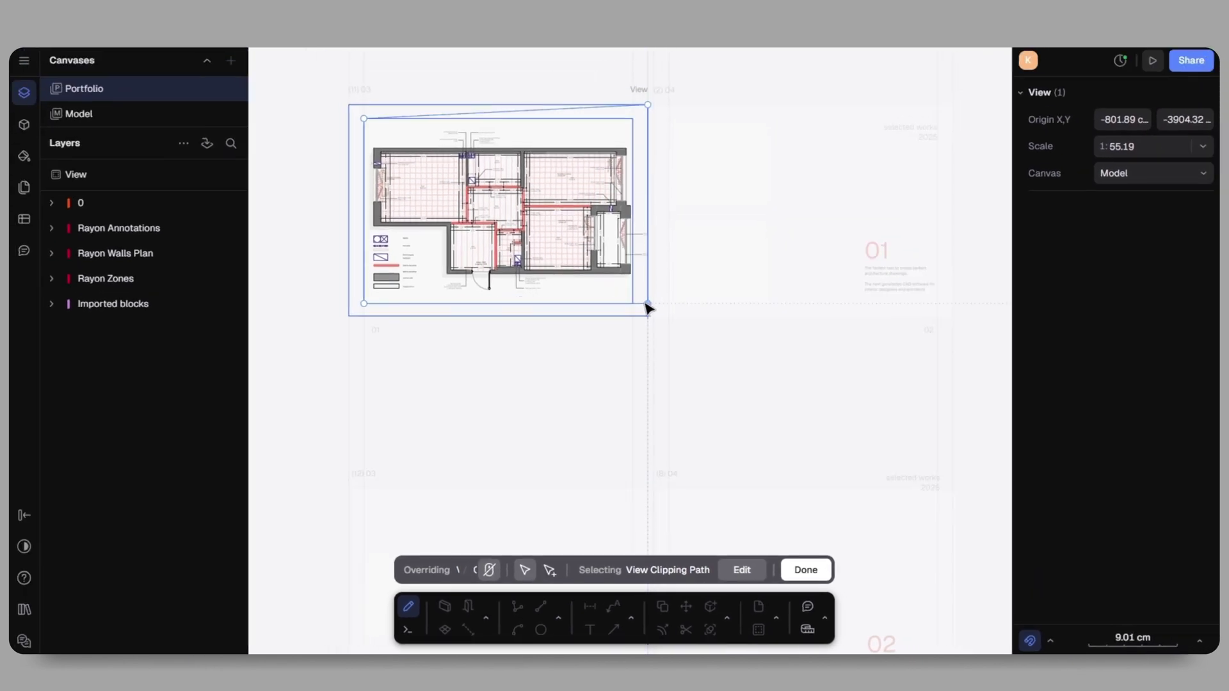
pyautogui.moveTo(640, 110); pyautogui.dragTo(632, 119)
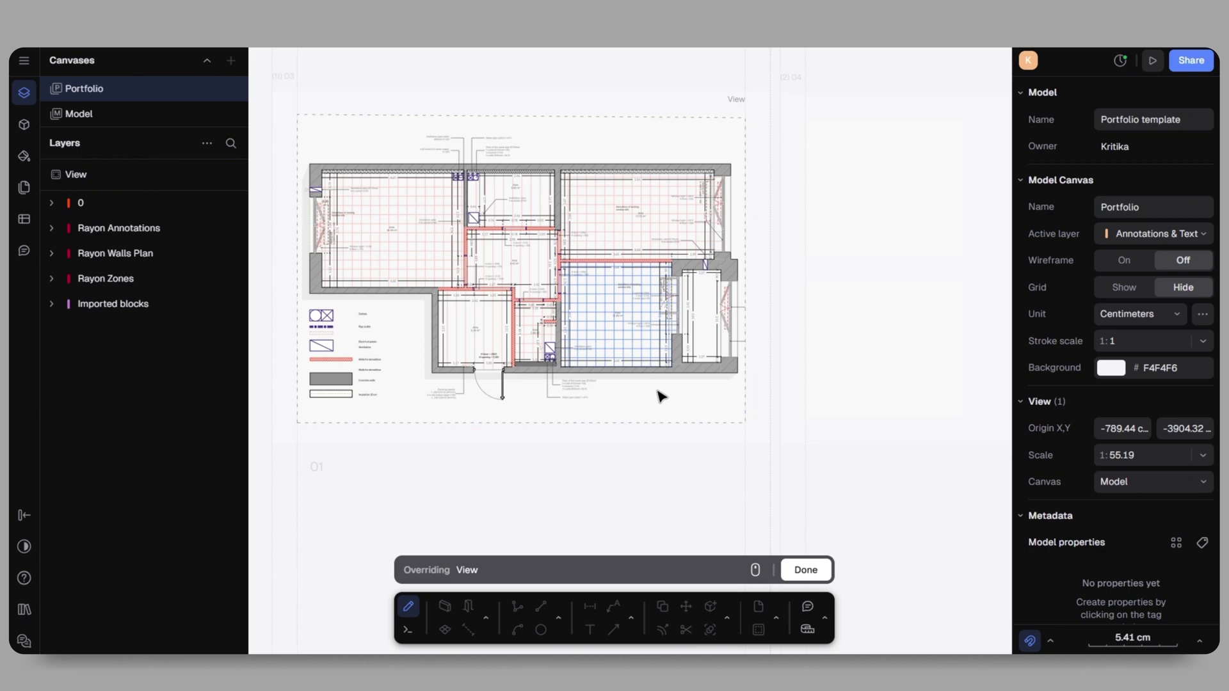
pyautogui.click(806, 569)
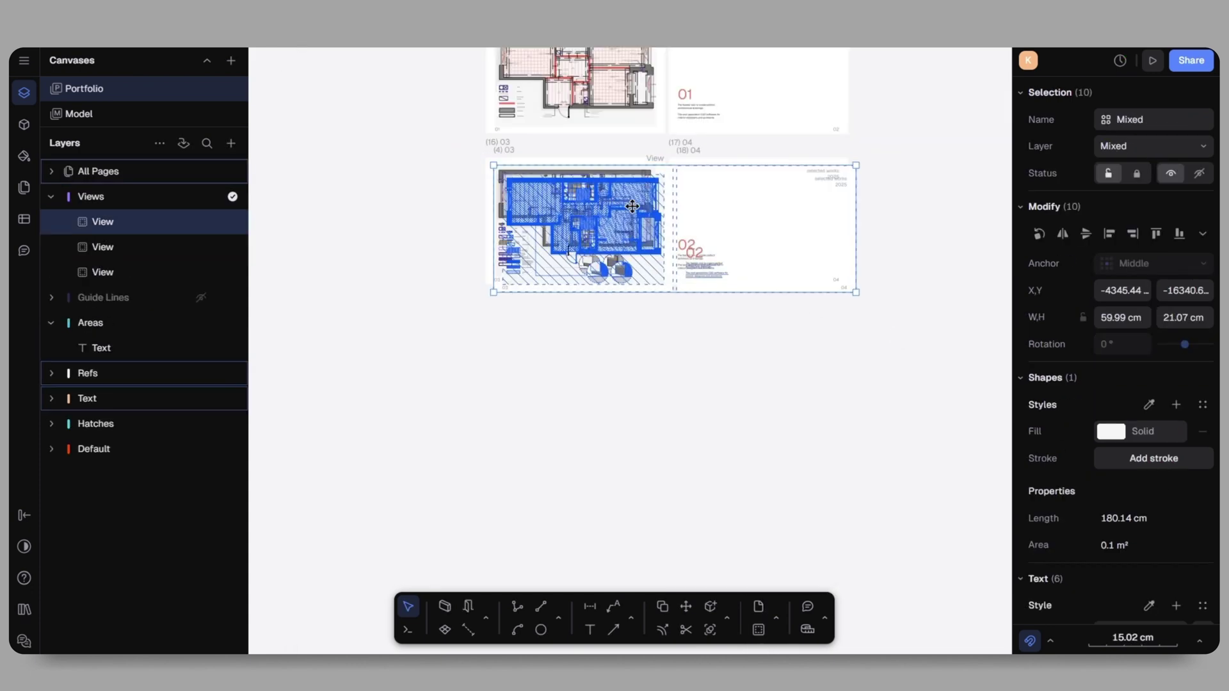
# Duplicate the drawing spread and pan the copy's view to the lighting plan
pyautogui.keyDown('alt'); pyautogui.moveTo(606, 188); pyautogui.dragTo(603, 331); pyautogui.keyUp('alt')
pyautogui.click(732, 441)
pyautogui.scroll(5, 544, 430)
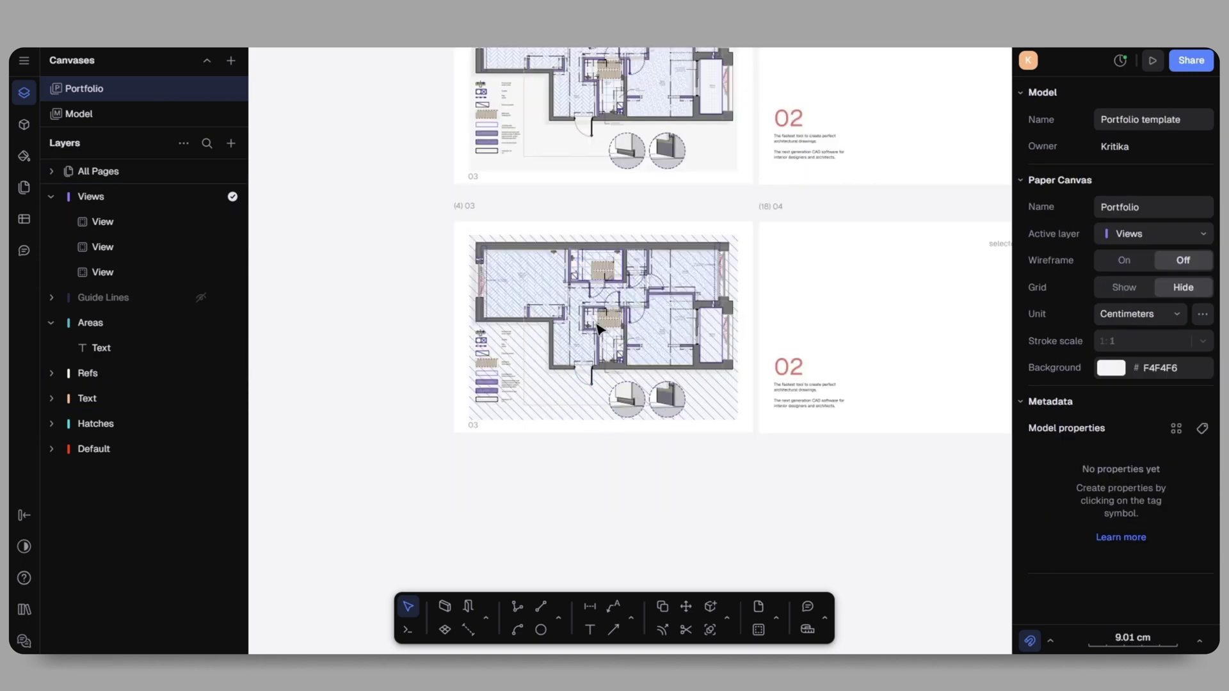
pyautogui.doubleClick(597, 325)
pyautogui.moveTo(617, 305); pyautogui.dragTo(625, 209, button='middle')
pyautogui.moveTo(606, 371); pyautogui.dragTo(612, 300, button='middle')
pyautogui.click(805, 571)
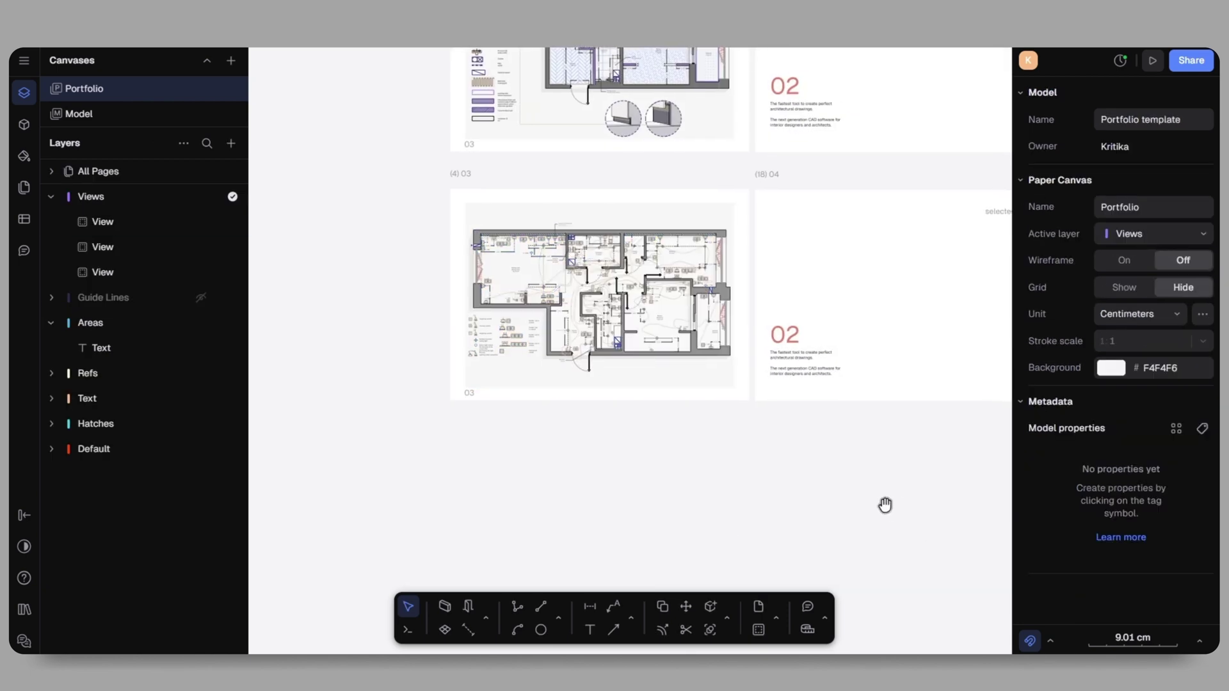
pyautogui.scroll(-5, 889, 486)
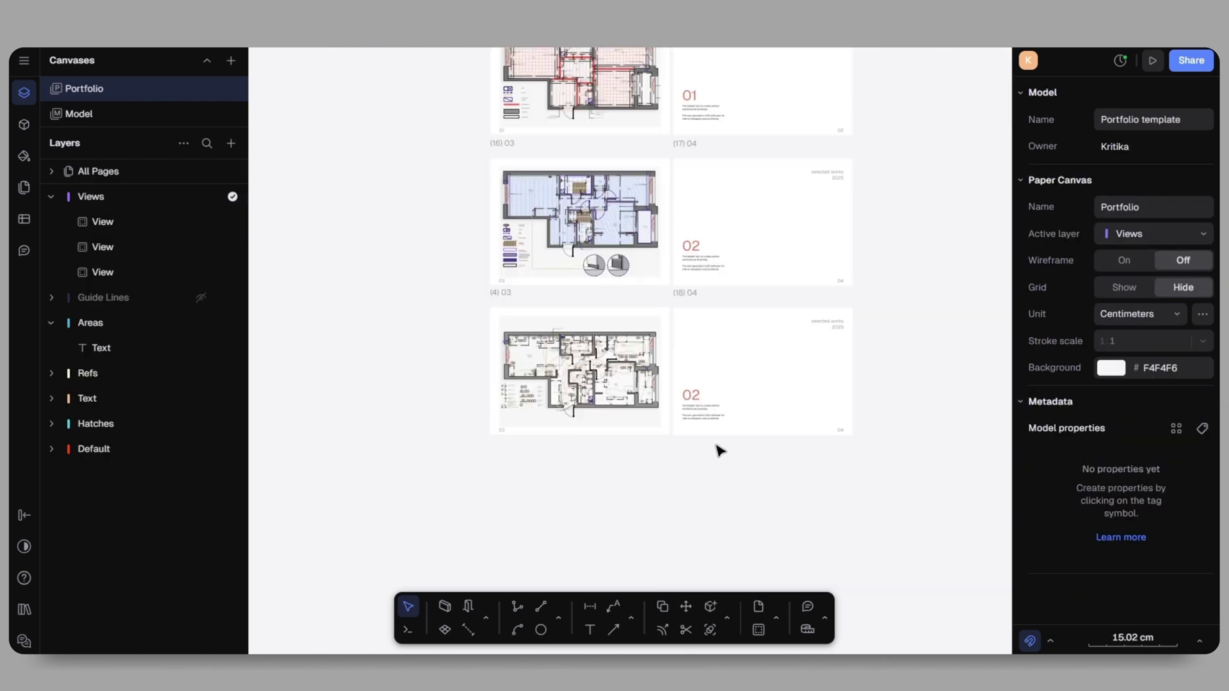
pyautogui.scroll(3, 703, 391)
# Change the copy's heading from 02 to 03 and duplicate the bottom spread again
pyautogui.doubleClick(690, 395)
pyautogui.write('03')
pyautogui.click(883, 359)
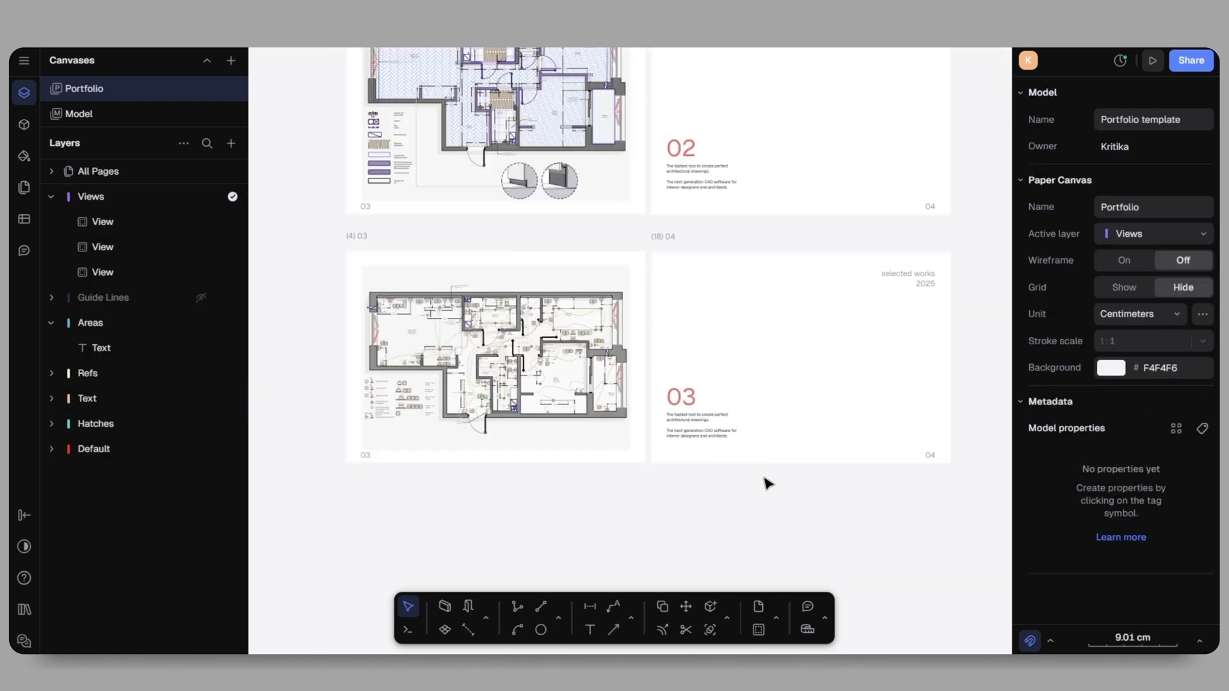
pyautogui.scroll(-3, 774, 465)
pyautogui.moveTo(905, 484); pyautogui.dragTo(496, 327)
pyautogui.keyDown('alt'); pyautogui.moveTo(583, 361); pyautogui.dragTo(582, 511); pyautogui.keyUp('alt')
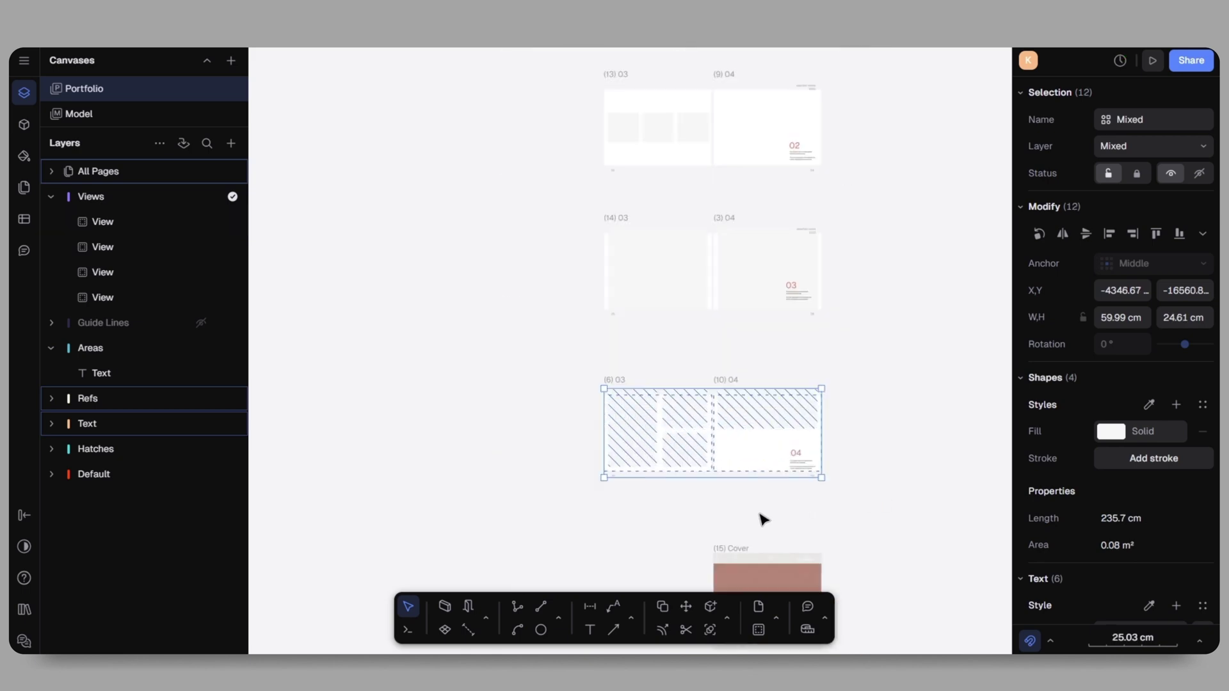
# Move the hatched detail spread up beneath the drawing pages
pyautogui.scroll(-3, 762, 517)
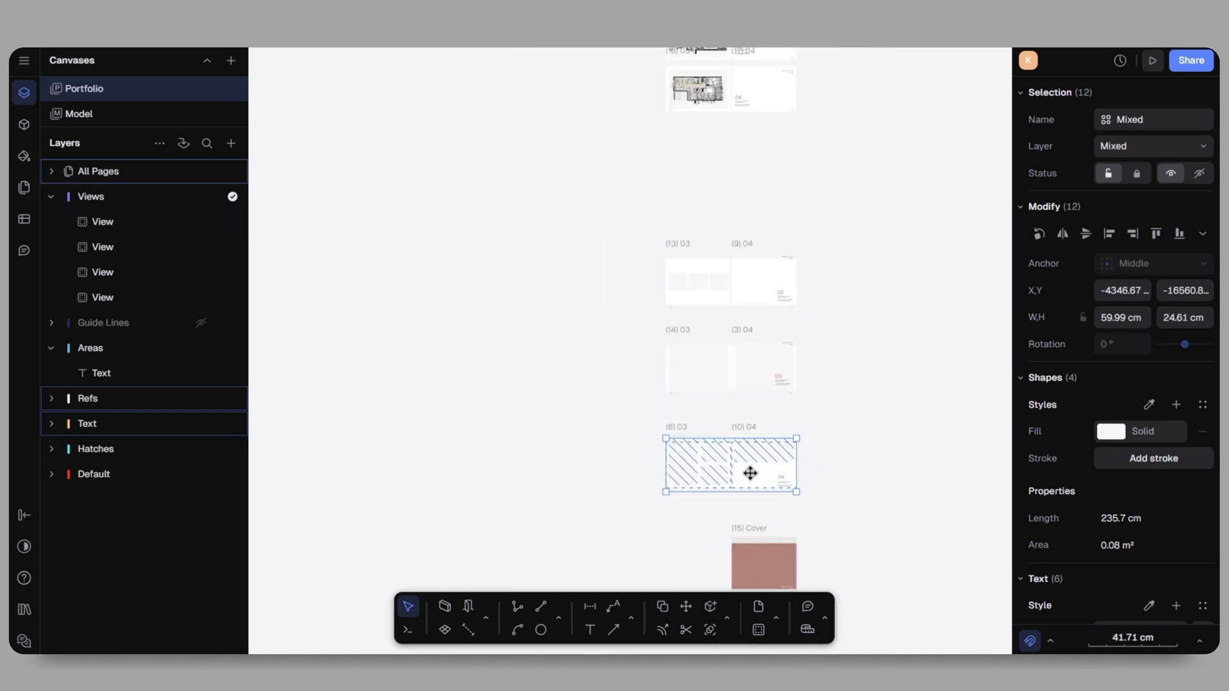
pyautogui.moveTo(749, 473); pyautogui.dragTo(752, 164)
pyautogui.scroll(8, 715, 117)
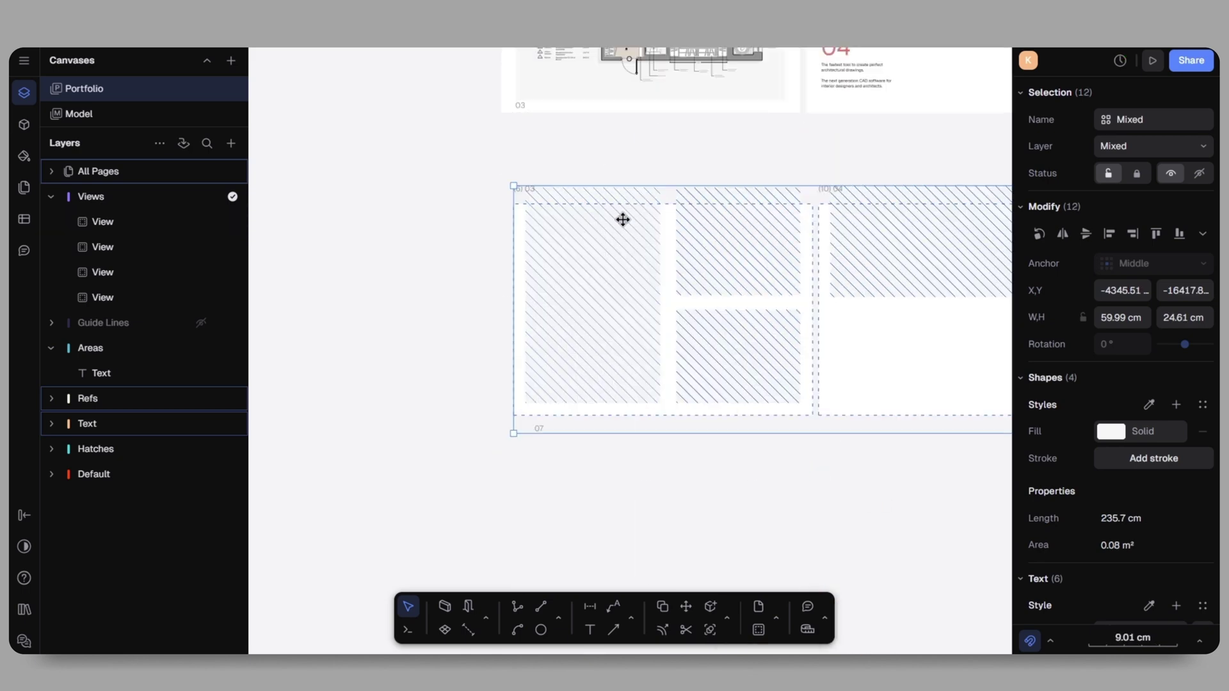
pyautogui.moveTo(622, 217); pyautogui.dragTo(614, 181)
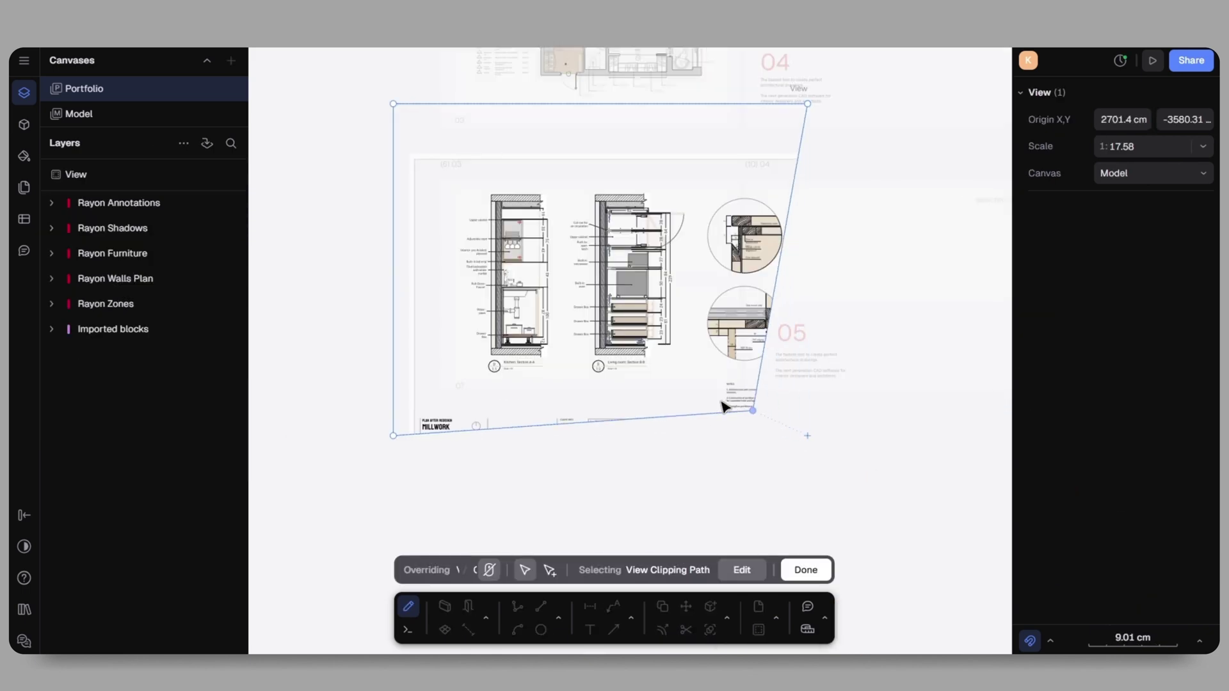
# Trim the Kitchen Section view's clip corners and fit the circular detail into the lower frame
pyautogui.moveTo(722, 401); pyautogui.dragTo(587, 379)
pyautogui.moveTo(807, 104); pyautogui.dragTo(587, 189)
pyautogui.moveTo(393, 104); pyautogui.dragTo(455, 189)
pyautogui.moveTo(393, 435); pyautogui.dragTo(454, 392)
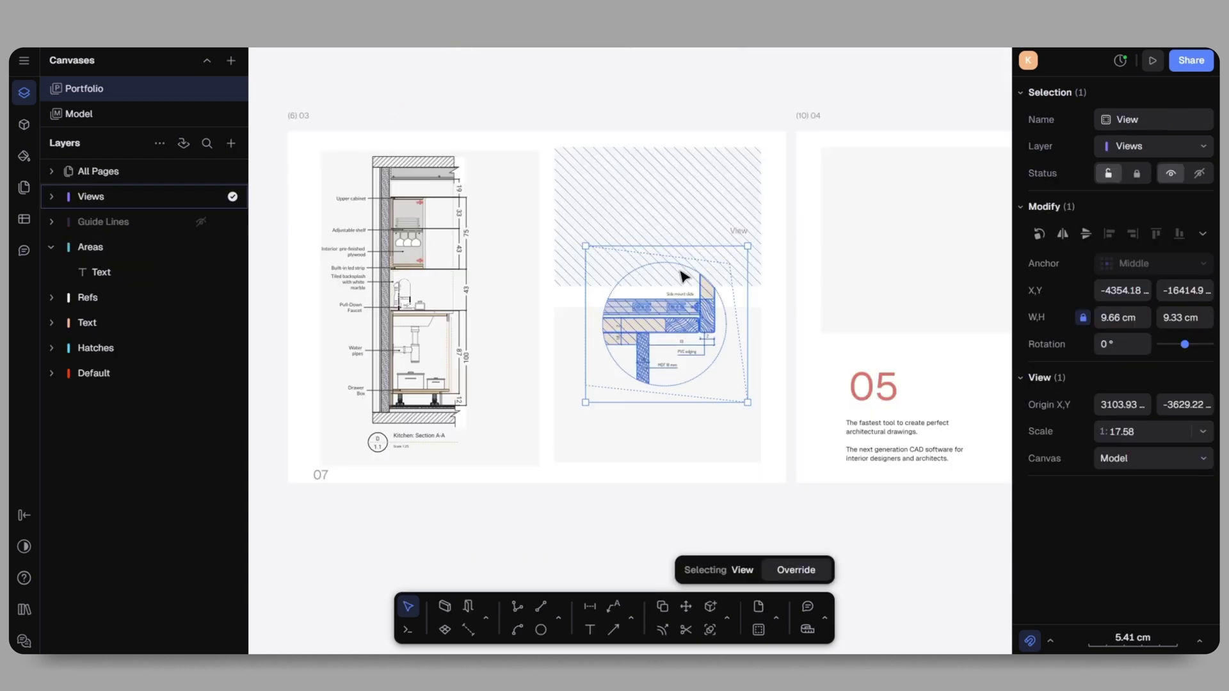
pyautogui.moveTo(671, 301); pyautogui.dragTo(664, 361)
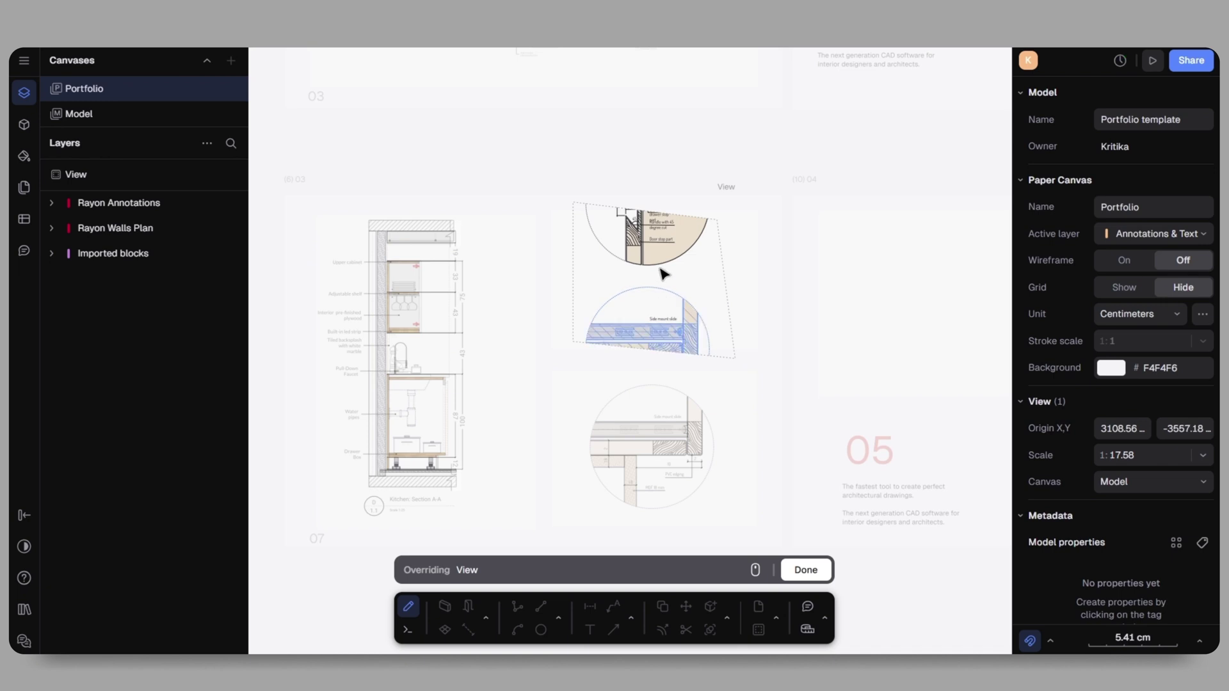
pyautogui.moveTo(657, 249); pyautogui.dragTo(664, 328)
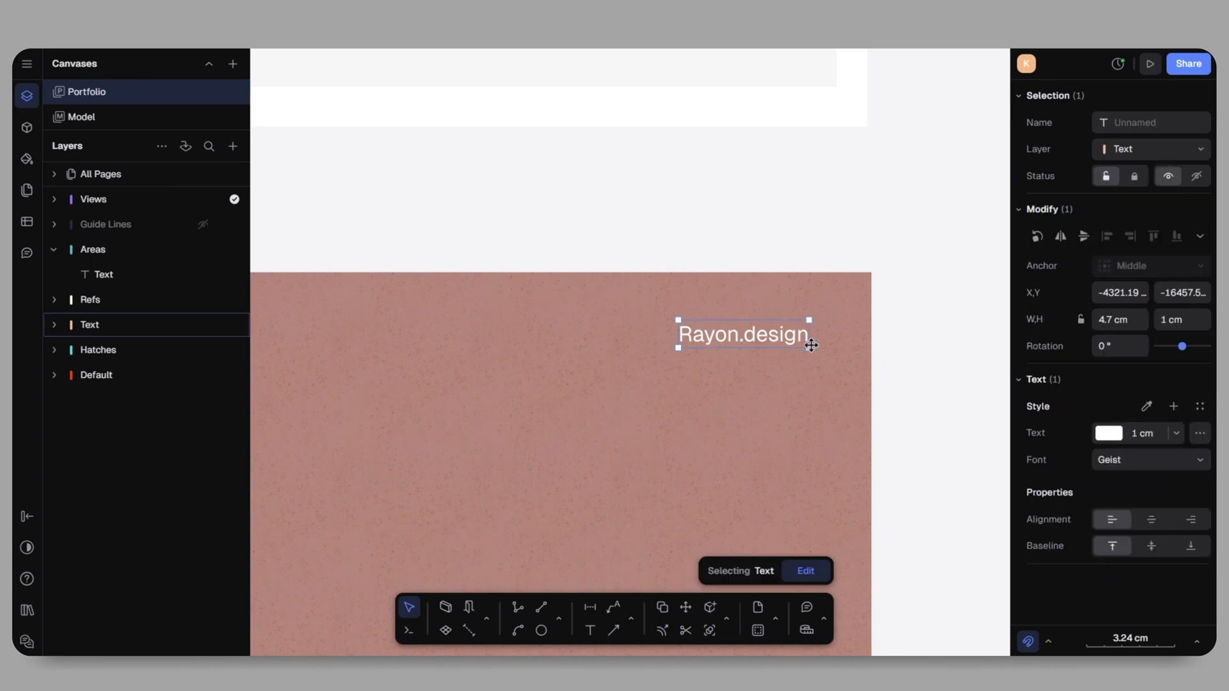
# Replace 'Rayon.design' on the cover with the designer's name and change page number 03 to 05
pyautogui.doubleClick(805, 339)
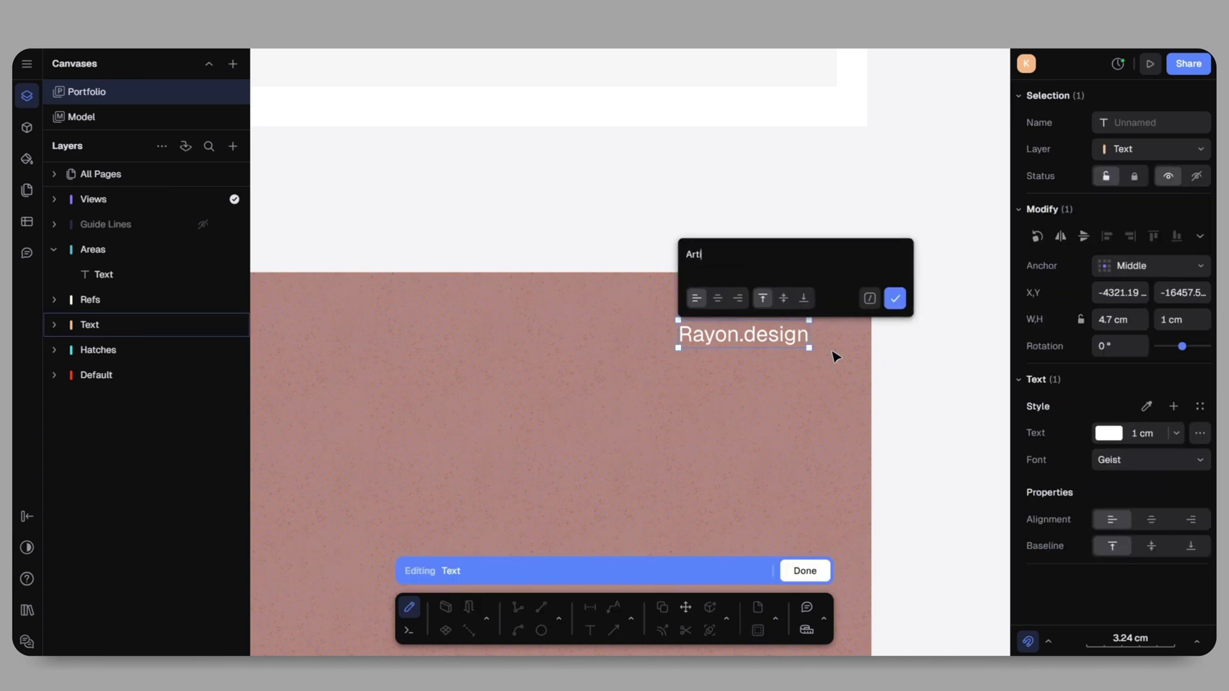
pyautogui.click(895, 299)
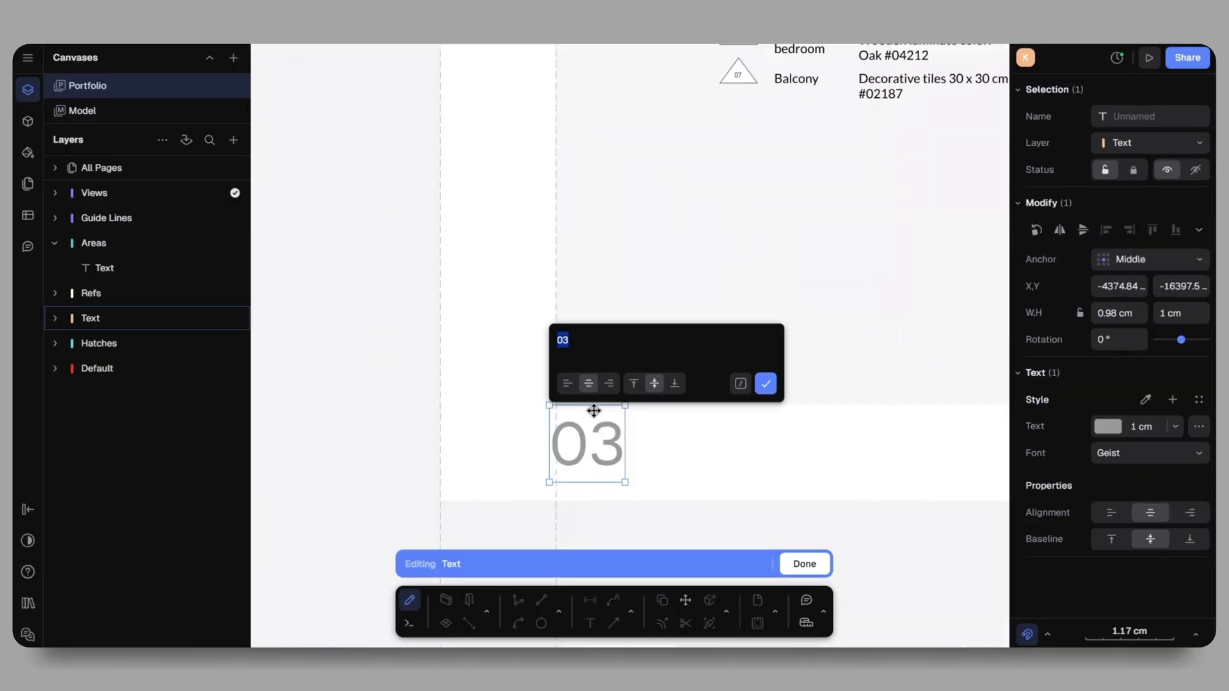
pyautogui.press('BackSpace')
pyautogui.write('5')
pyautogui.click(765, 383)
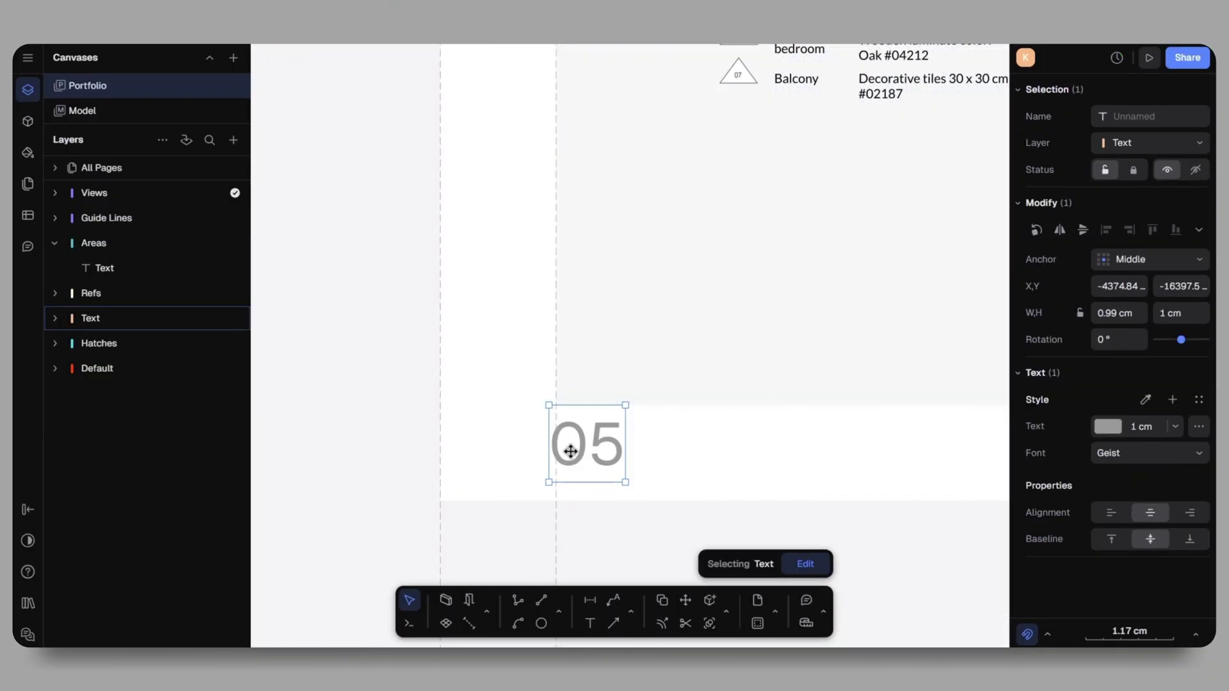
pyautogui.scroll(-5, 661, 400)
# Change page number 04 to 06
pyautogui.click(662, 392)
pyautogui.moveTo(856, 384); pyautogui.dragTo(507, 371, button='middle')
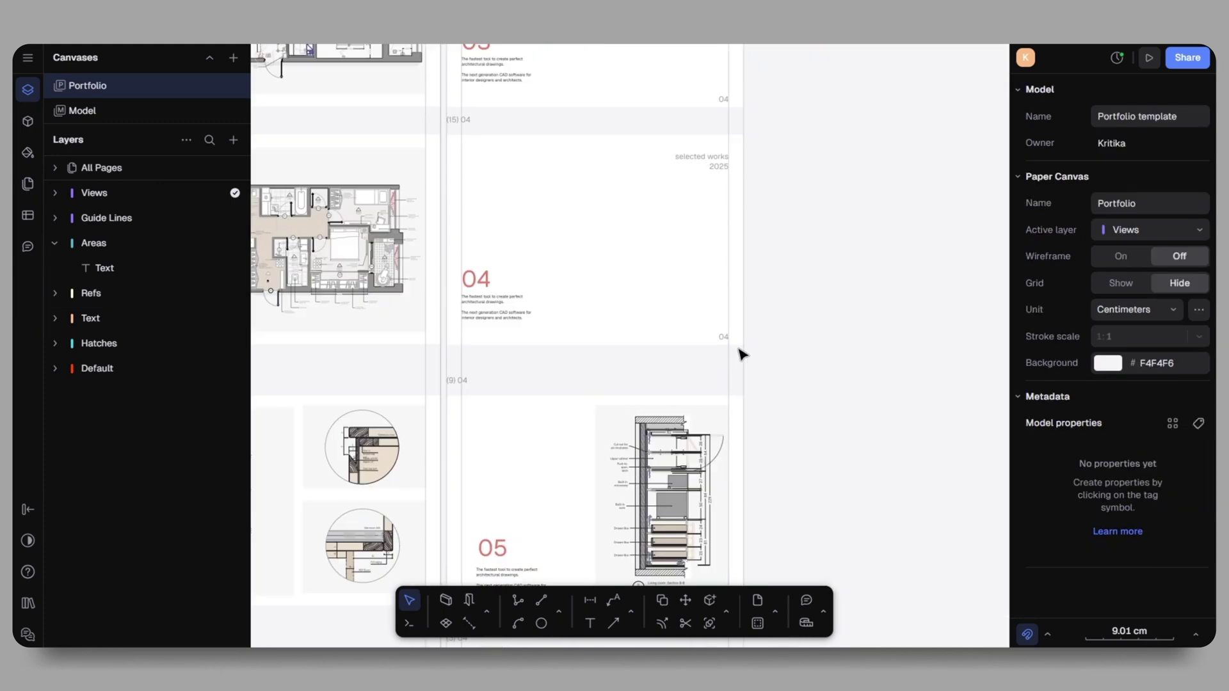
pyautogui.scroll(5, 736, 346)
pyautogui.doubleClick(684, 321)
pyautogui.write('6')
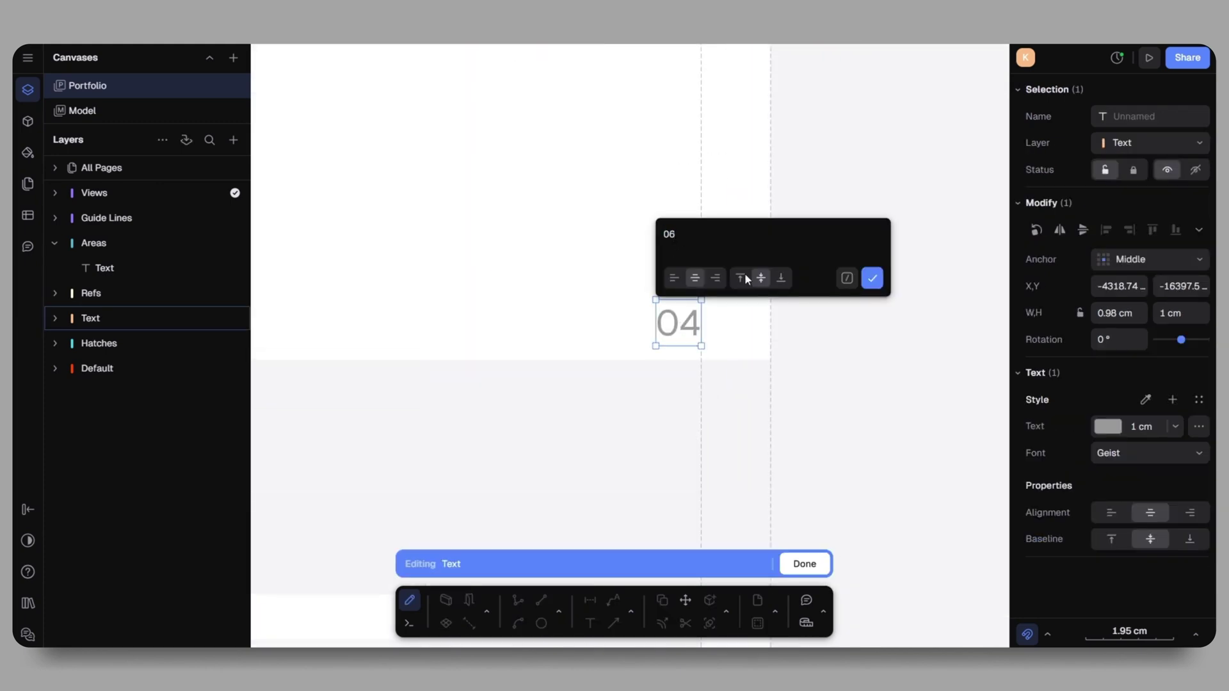
pyautogui.click(871, 278)
pyautogui.scroll(-5, 854, 287)
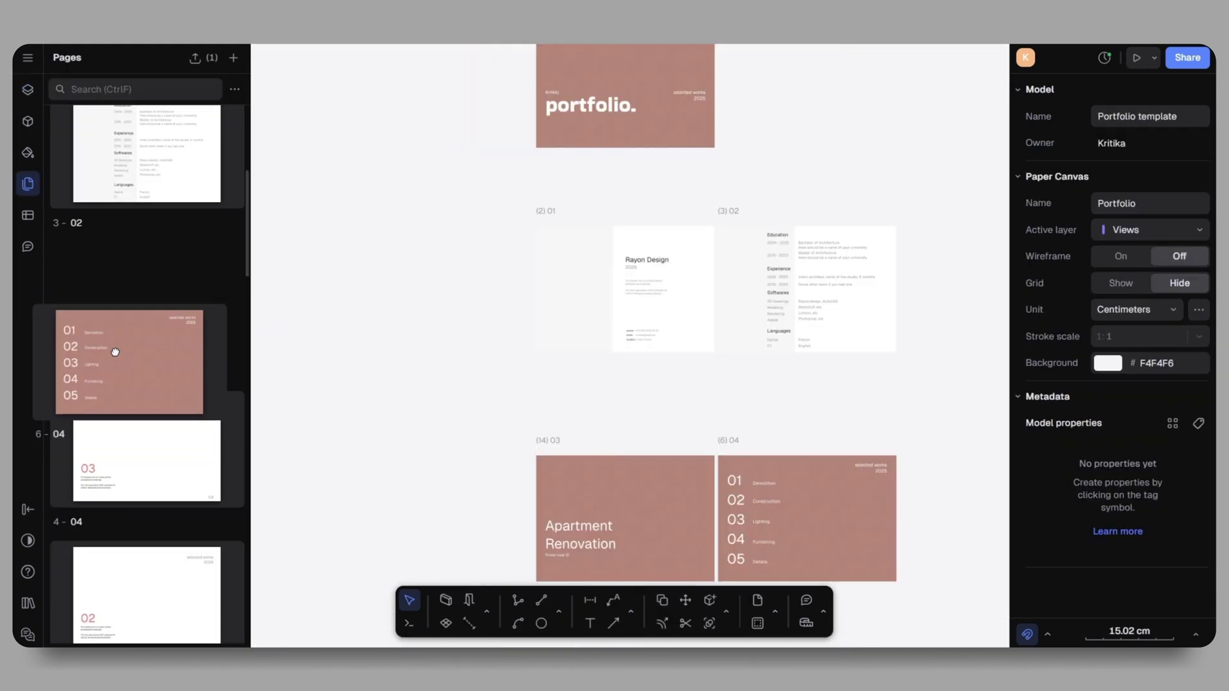
# Move the contents page up to fourth place in the Pages panel
pyautogui.moveTo(114, 351); pyautogui.dragTo(160, 324)
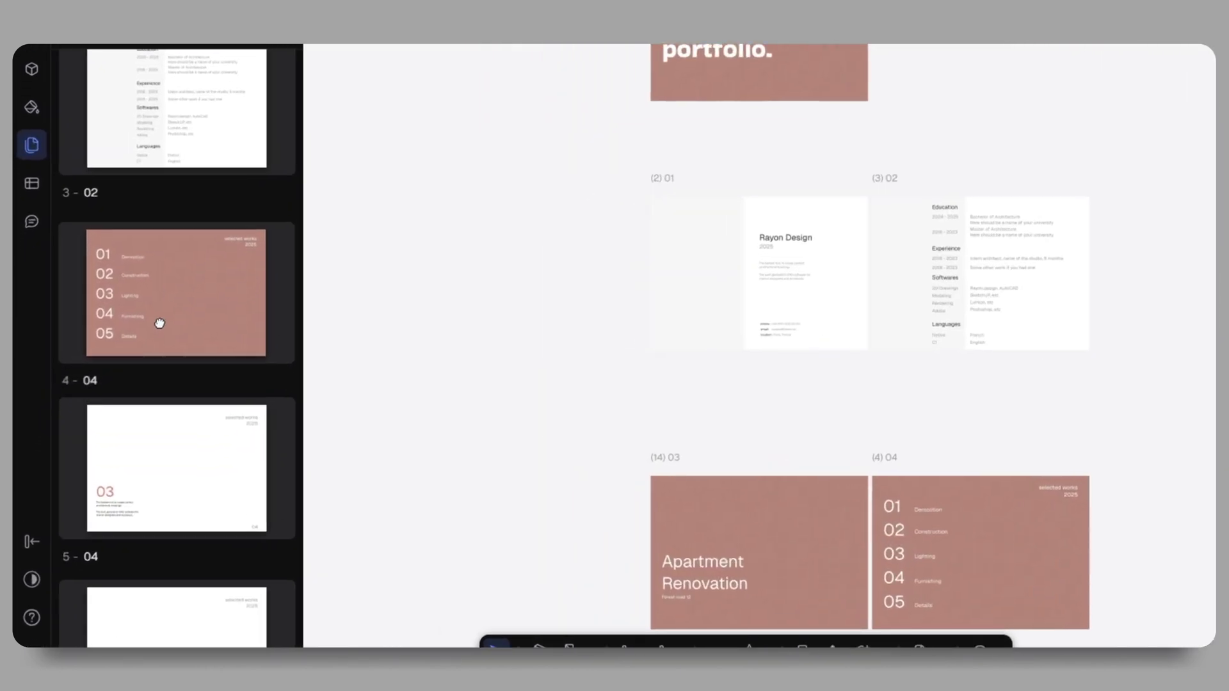
pyautogui.scroll(-15, 172, 452)
pyautogui.scroll(-4, 173, 451)
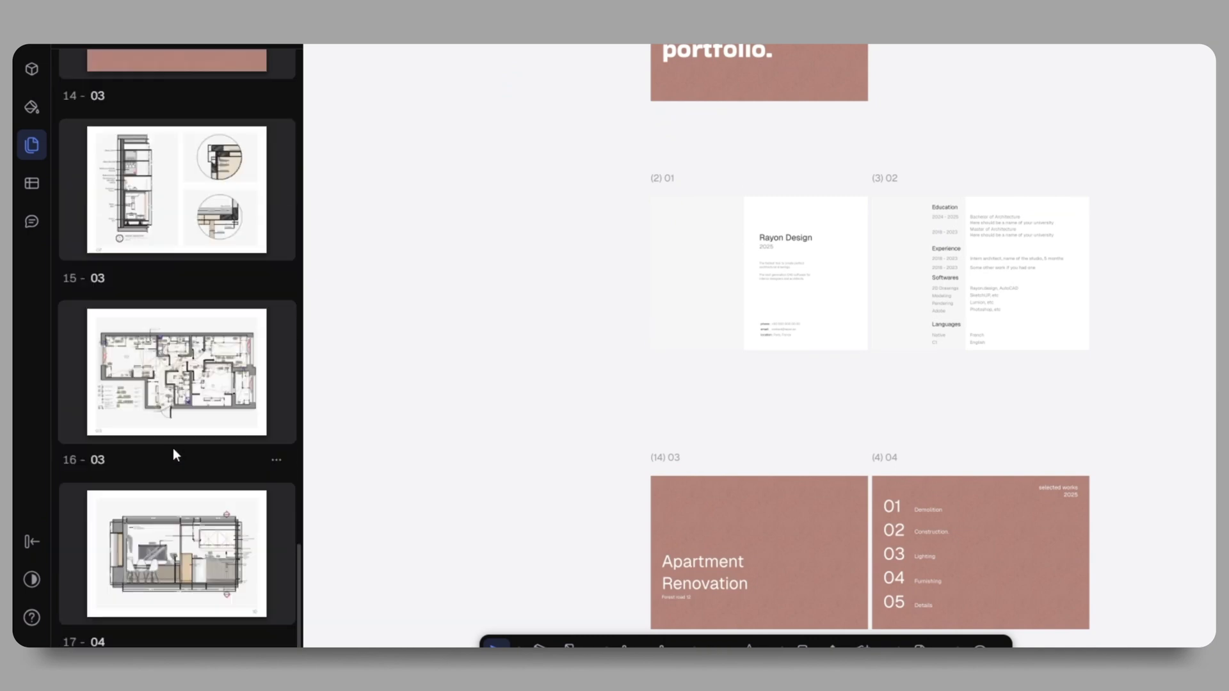
pyautogui.scroll(5, 173, 451)
# Place the Apartment Renovation page right after the CV page
pyautogui.click(275, 382)
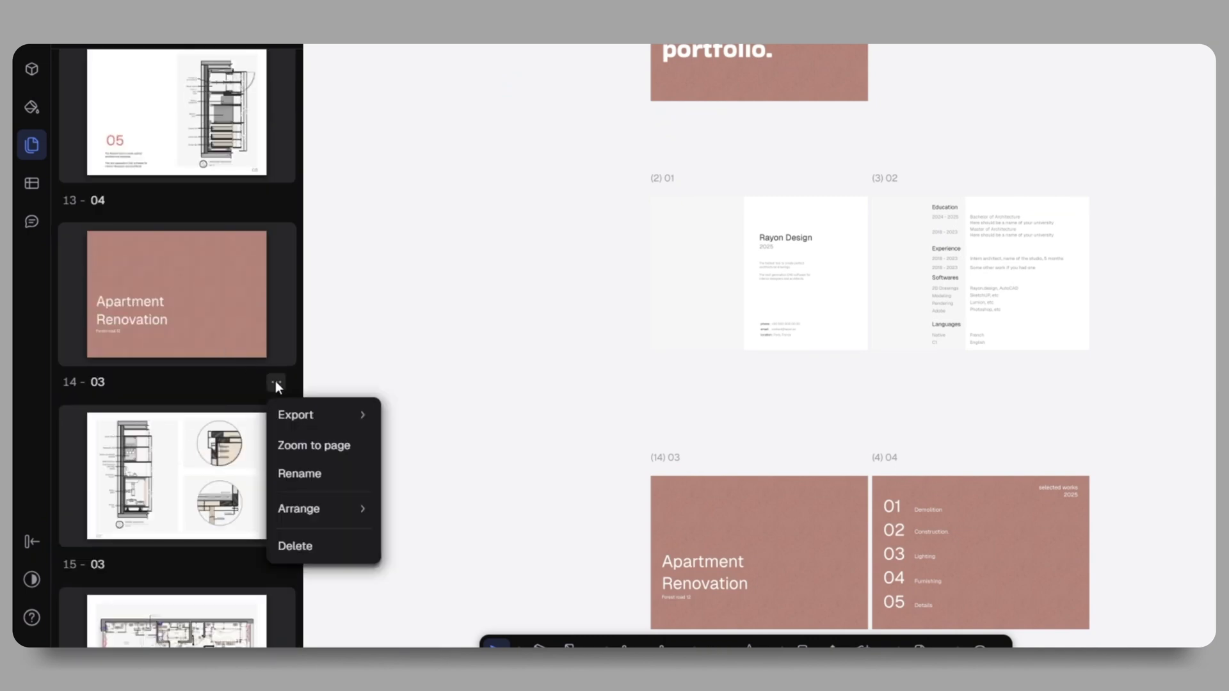
pyautogui.click(434, 550)
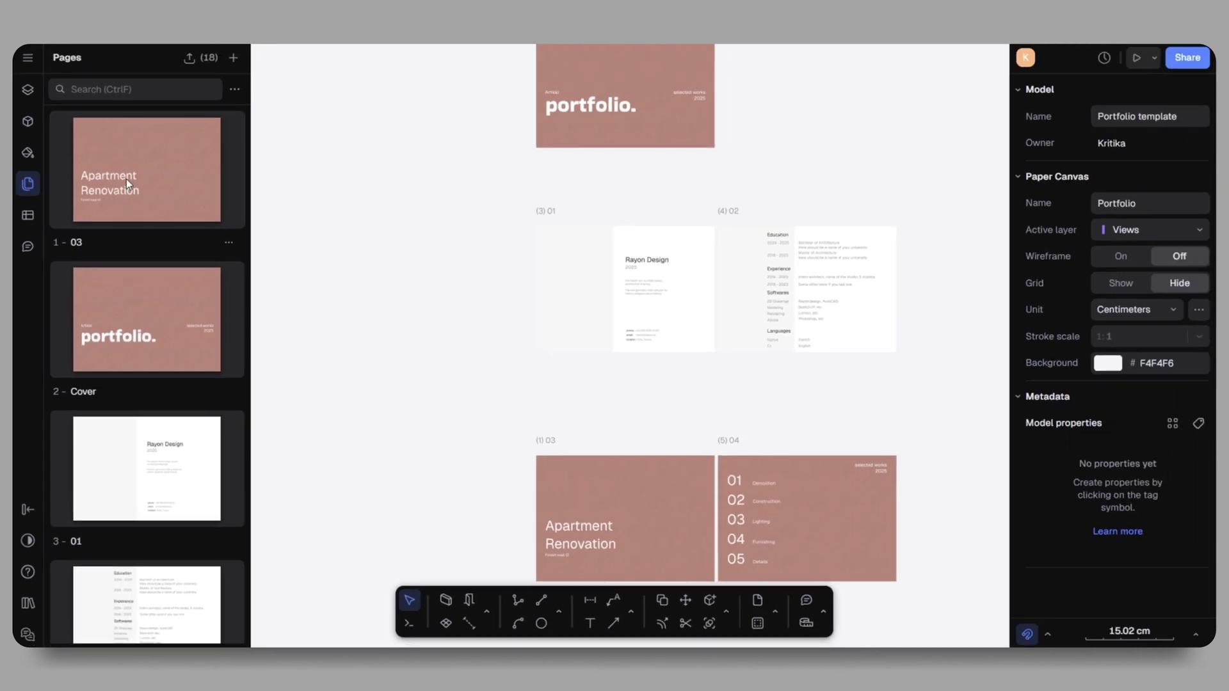
pyautogui.moveTo(125, 179); pyautogui.dragTo(133, 206)
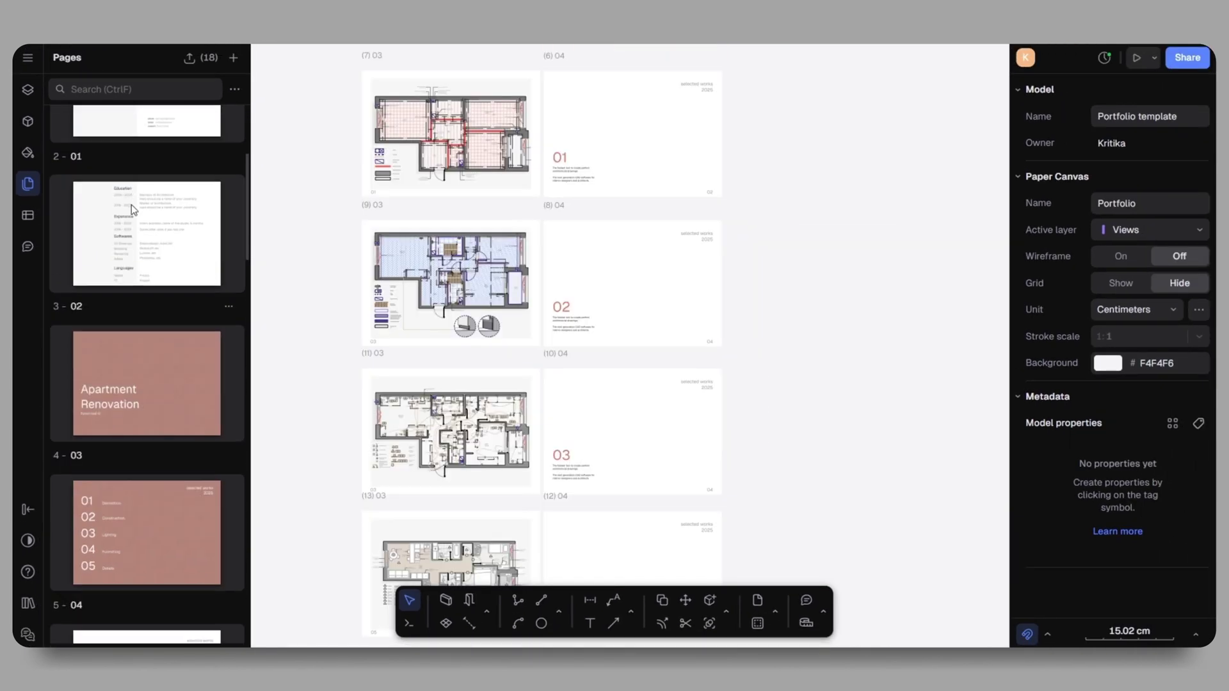
pyautogui.scroll(-6, 133, 205)
pyautogui.scroll(-5, 133, 209)
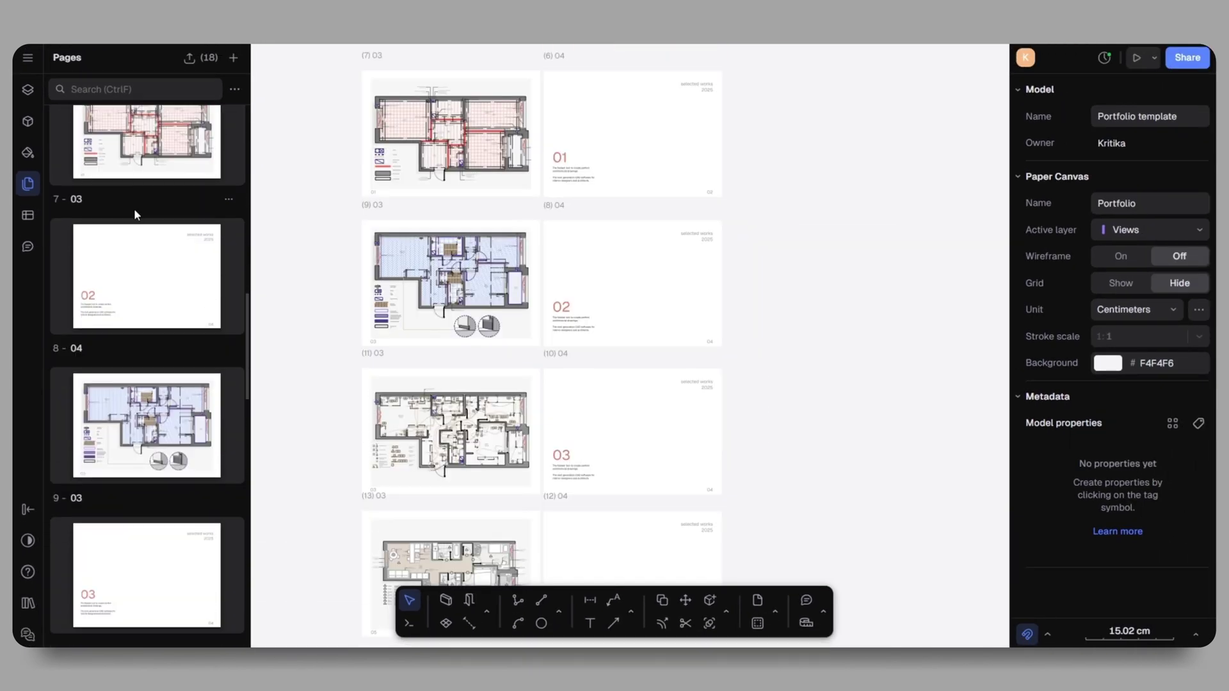
pyautogui.scroll(-8, 137, 216)
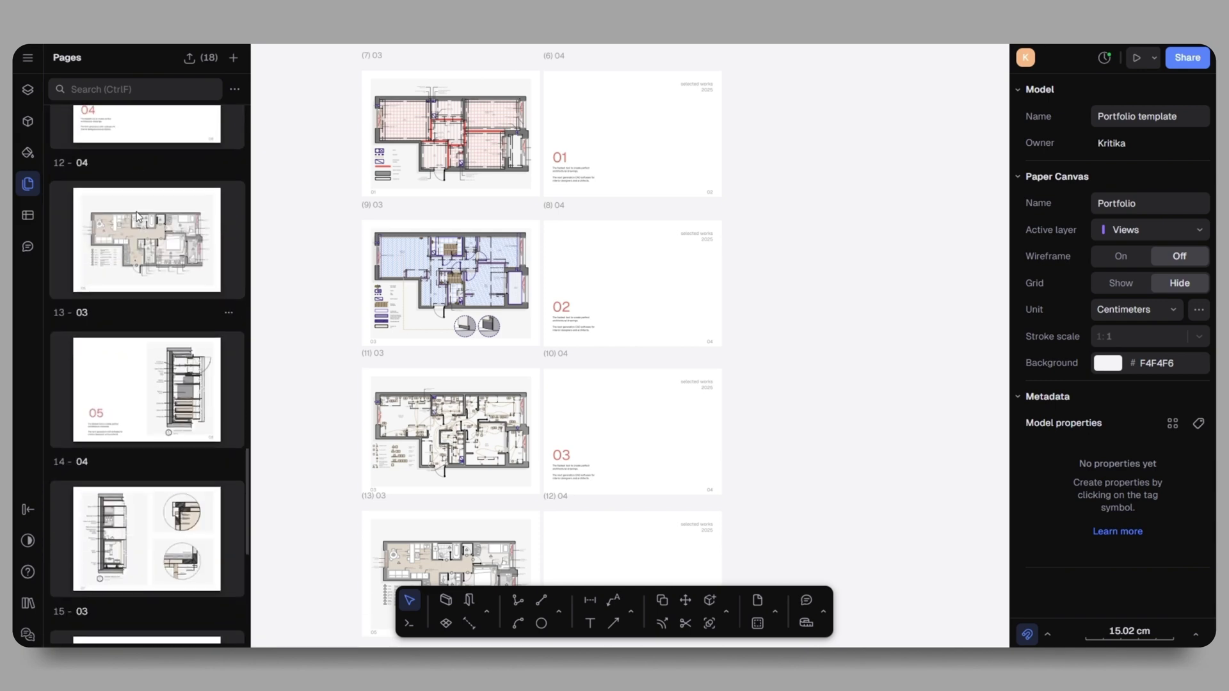
pyautogui.scroll(15, 139, 217)
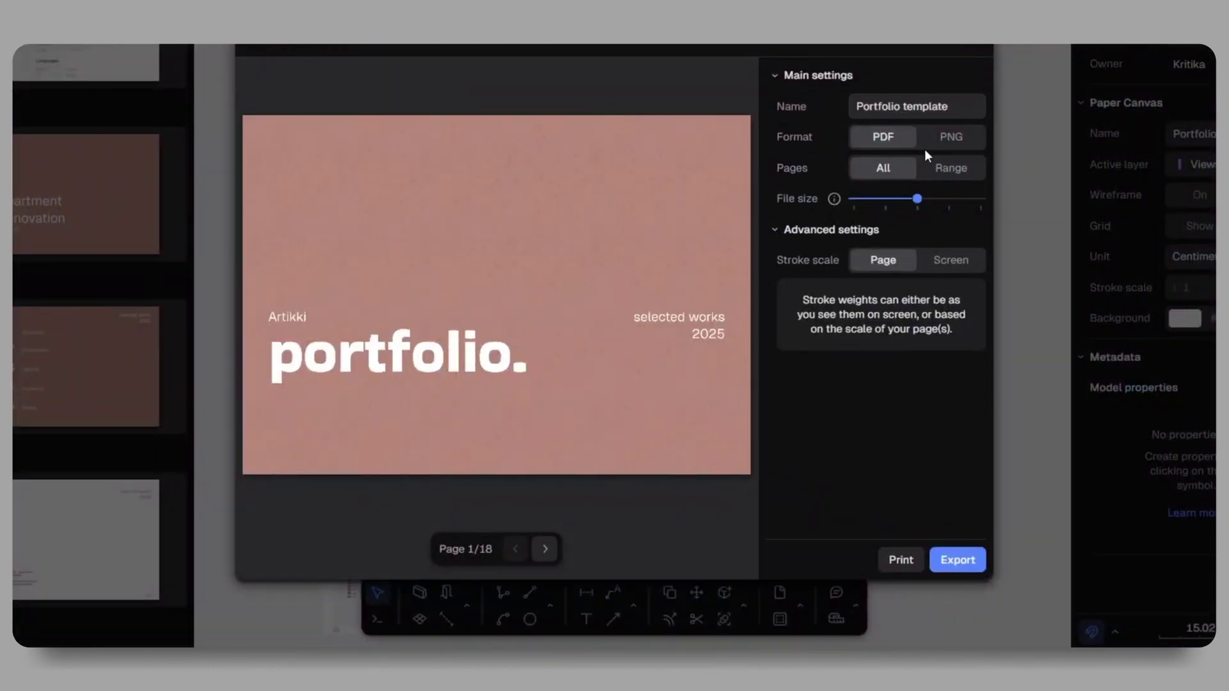
# Keep PDF as the export format and step the preview to page 11 of 18
pyautogui.click(941, 136)
pyautogui.click(894, 133)
pyautogui.click(553, 549)
pyautogui.click(551, 549)
pyautogui.click(551, 549)
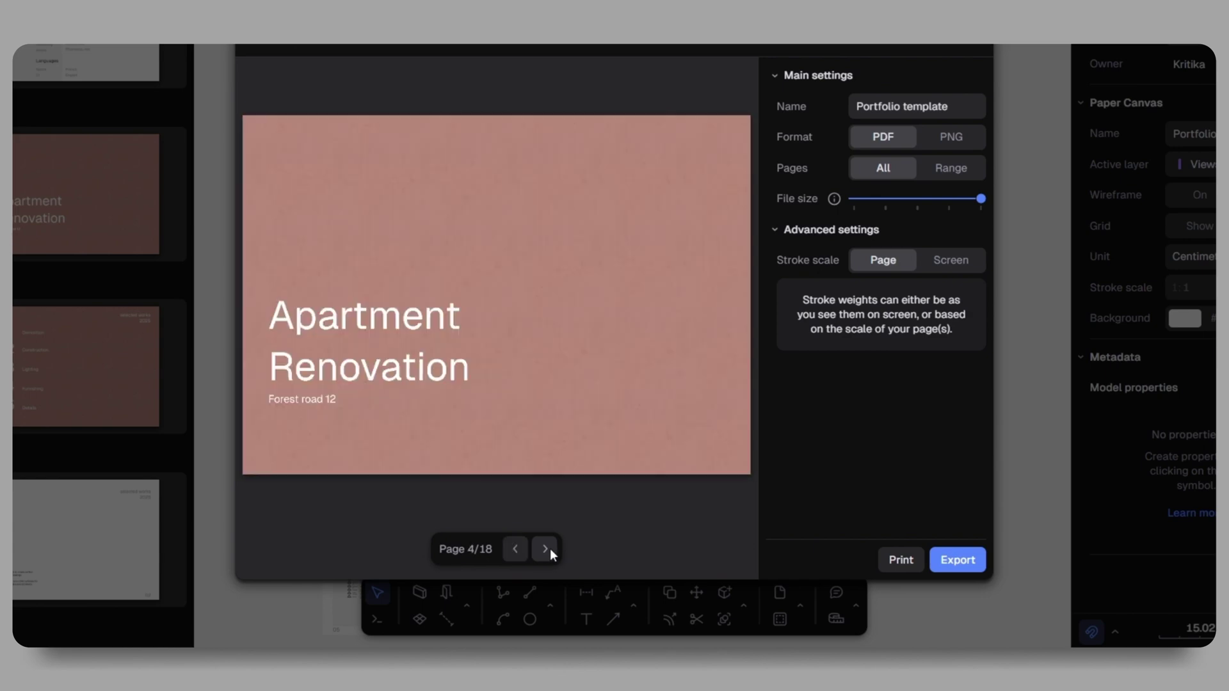
pyautogui.click(546, 549)
pyautogui.click(544, 549)
pyautogui.click(545, 549)
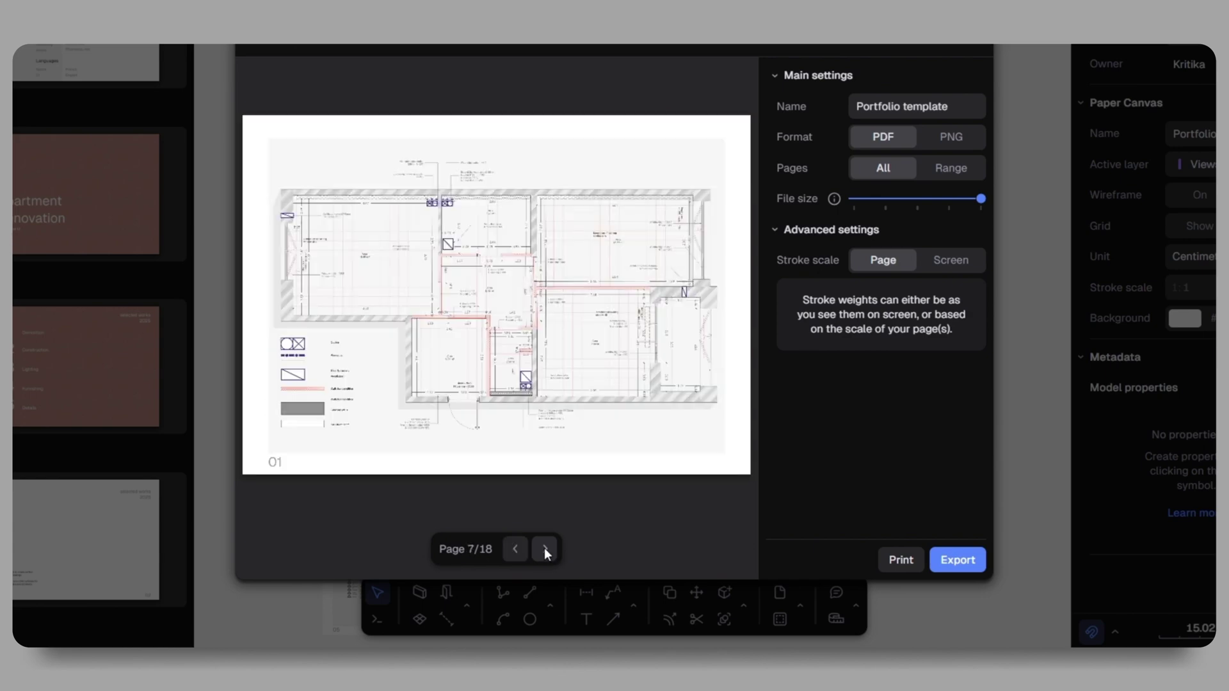
pyautogui.click(545, 549)
pyautogui.click(545, 550)
pyautogui.click(544, 550)
pyautogui.click(545, 550)
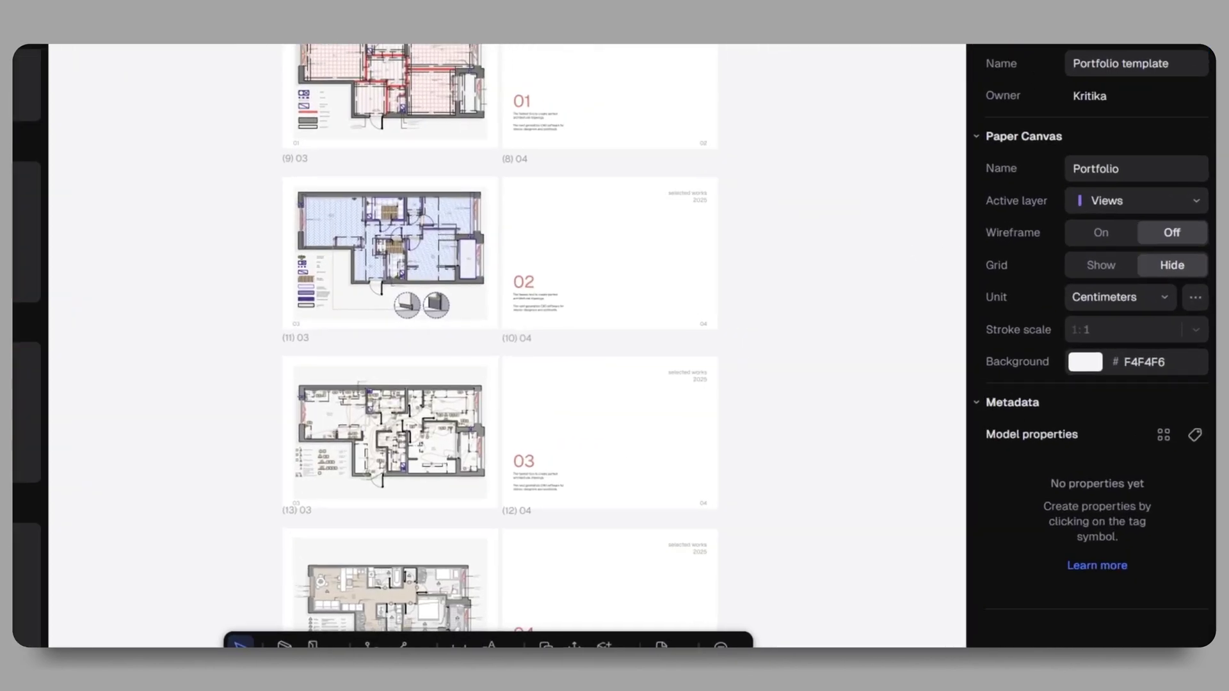
# Switch on the portfolio's public link under Share > Access and copy its address
pyautogui.click(1186, 47)
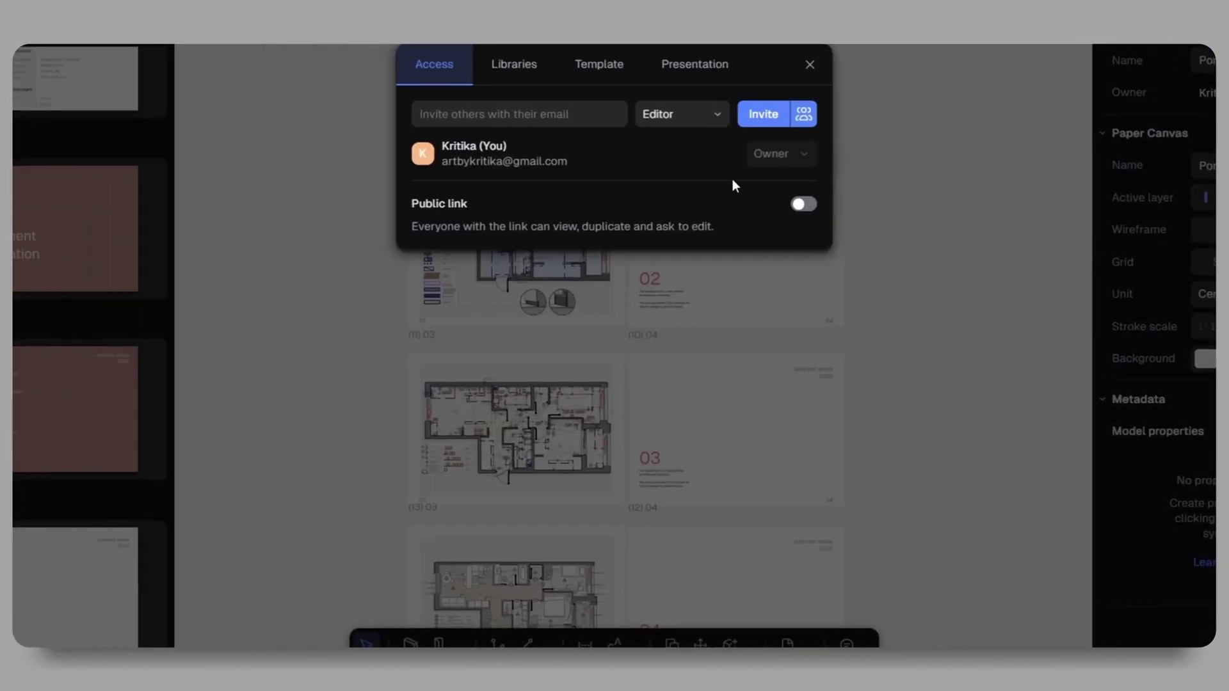
pyautogui.click(803, 205)
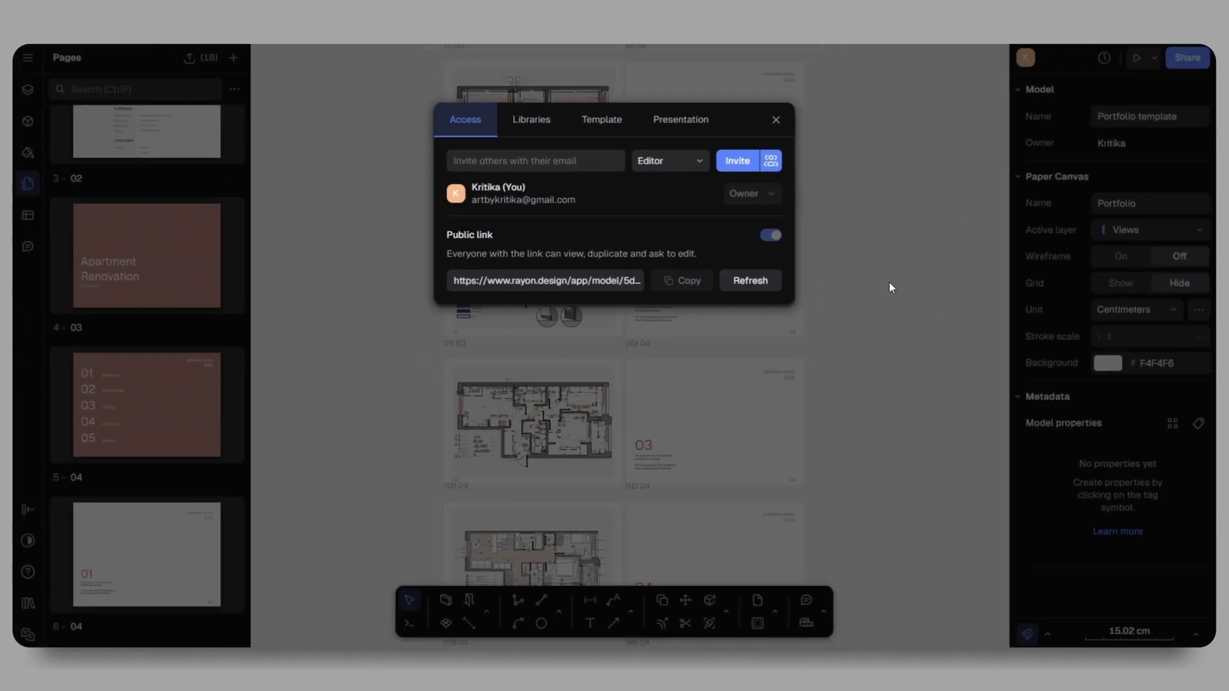
pyautogui.click(683, 282)
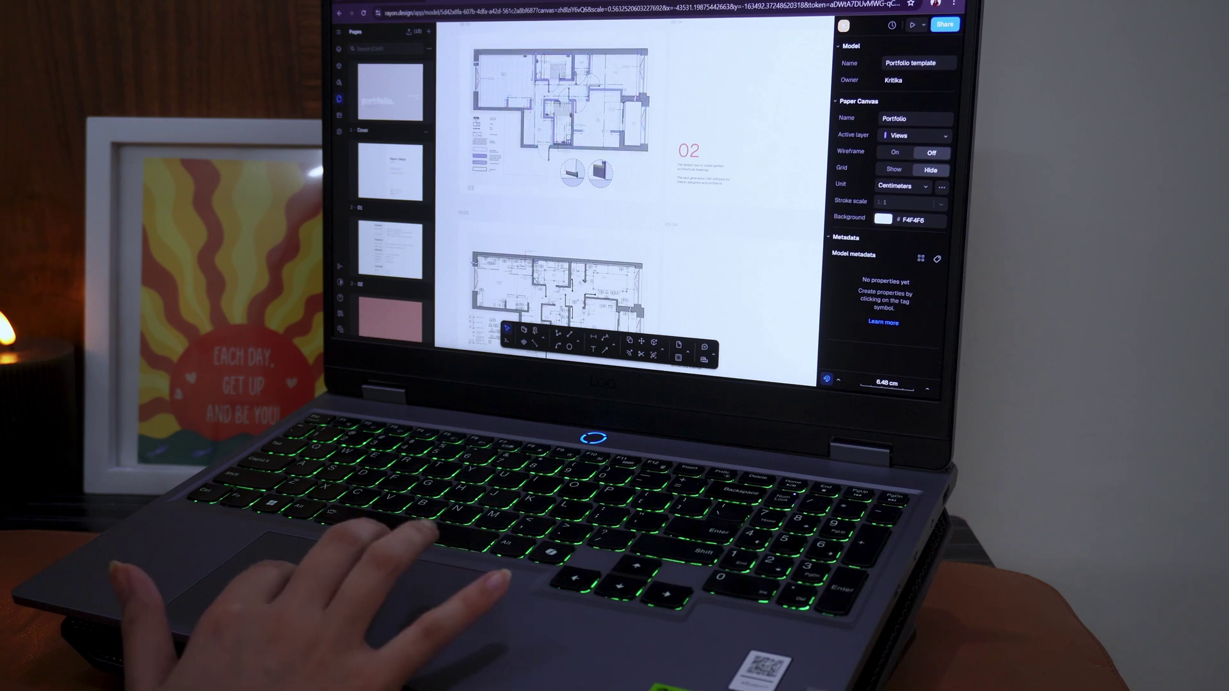
# Open the Export pages dialog, previewing the cover as PDF page 1 of 18
pyautogui.click(412, 34)
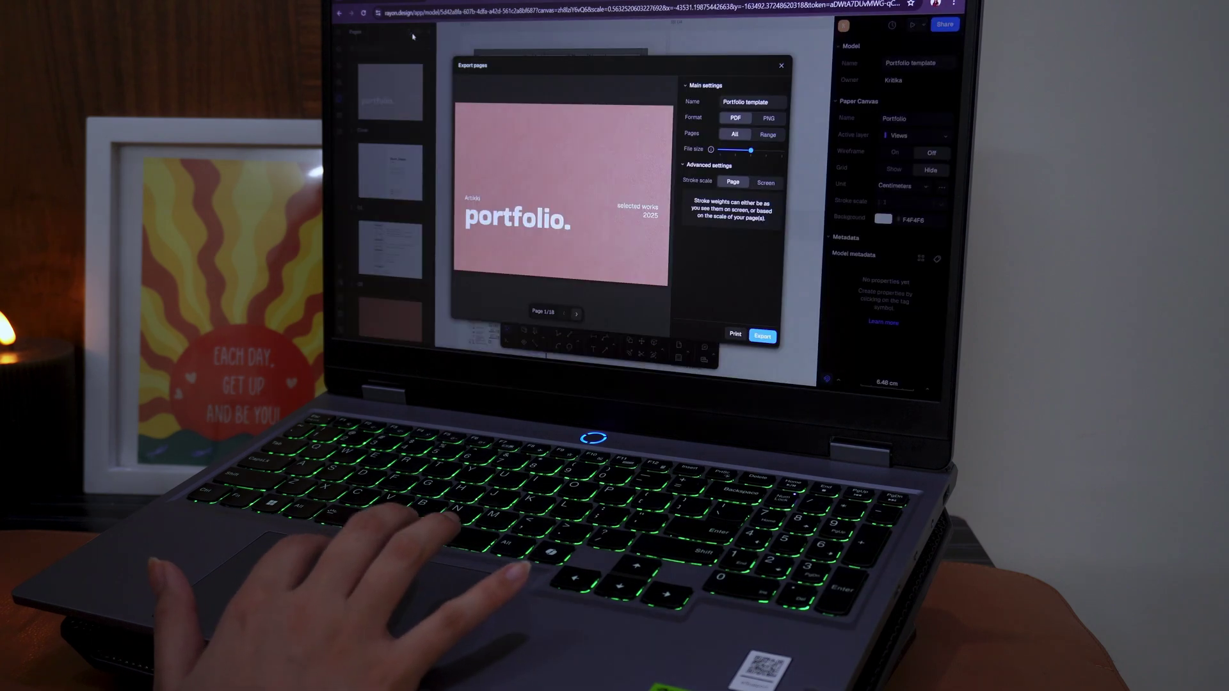